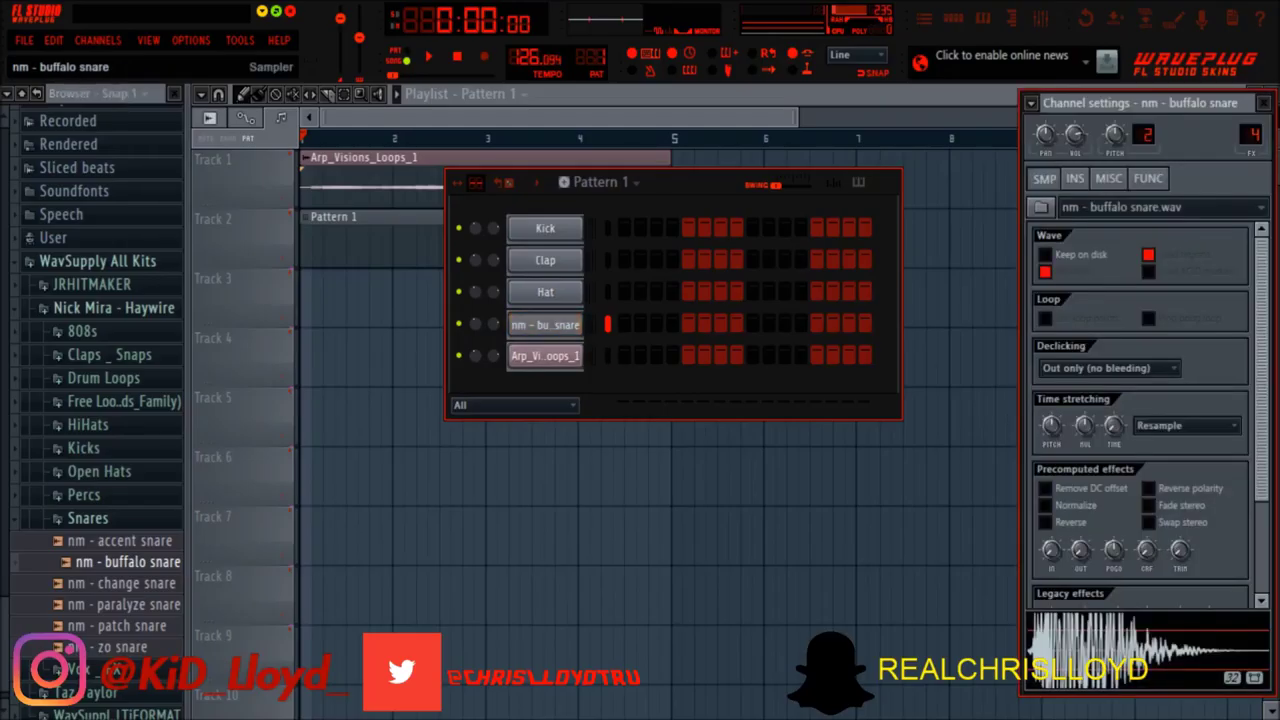
Add a buffalo snare hit on the ninth step of Pattern 1 and play it in song mode against the arp loop
left_click(545, 356)
left_click(545, 356)
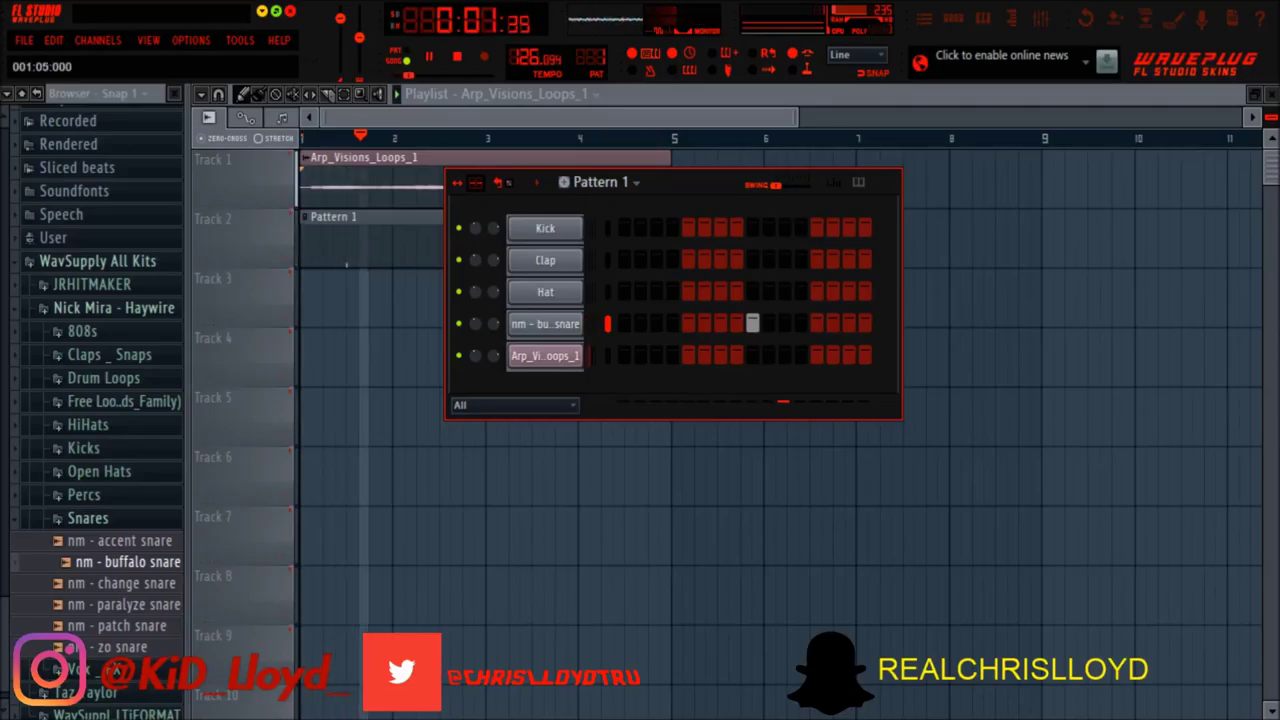
left_click(537, 183)
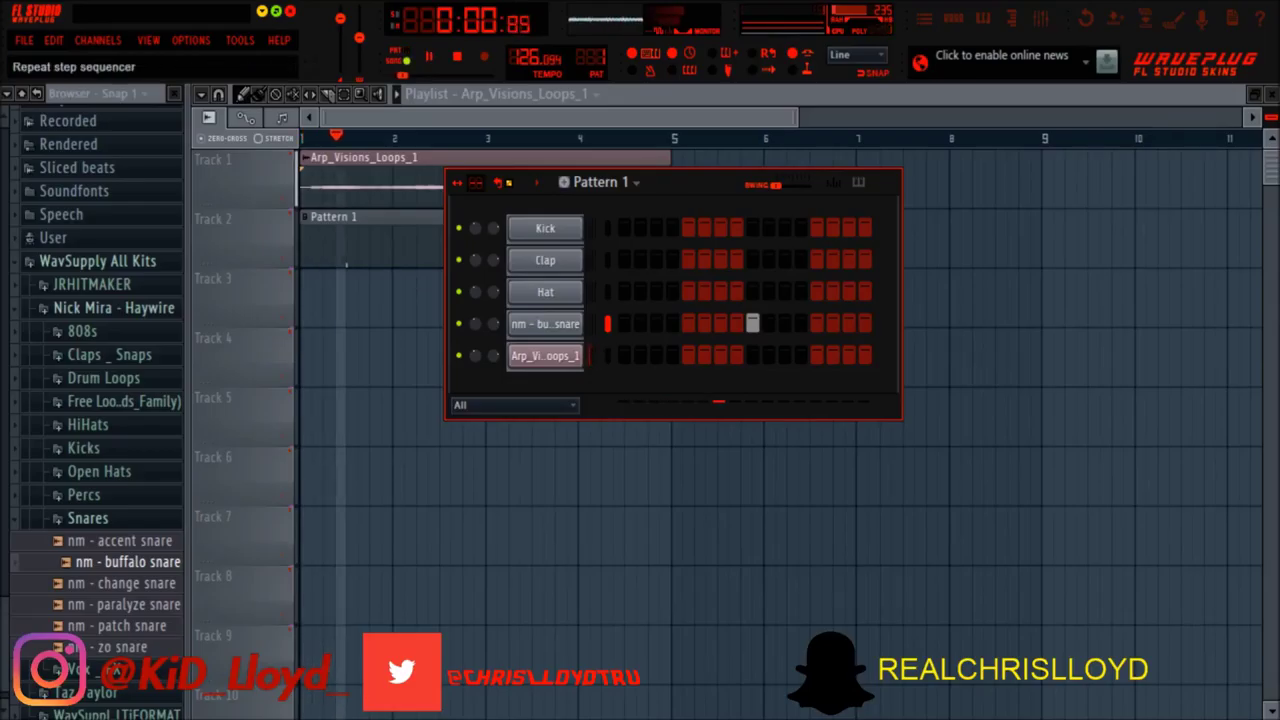
key("space")
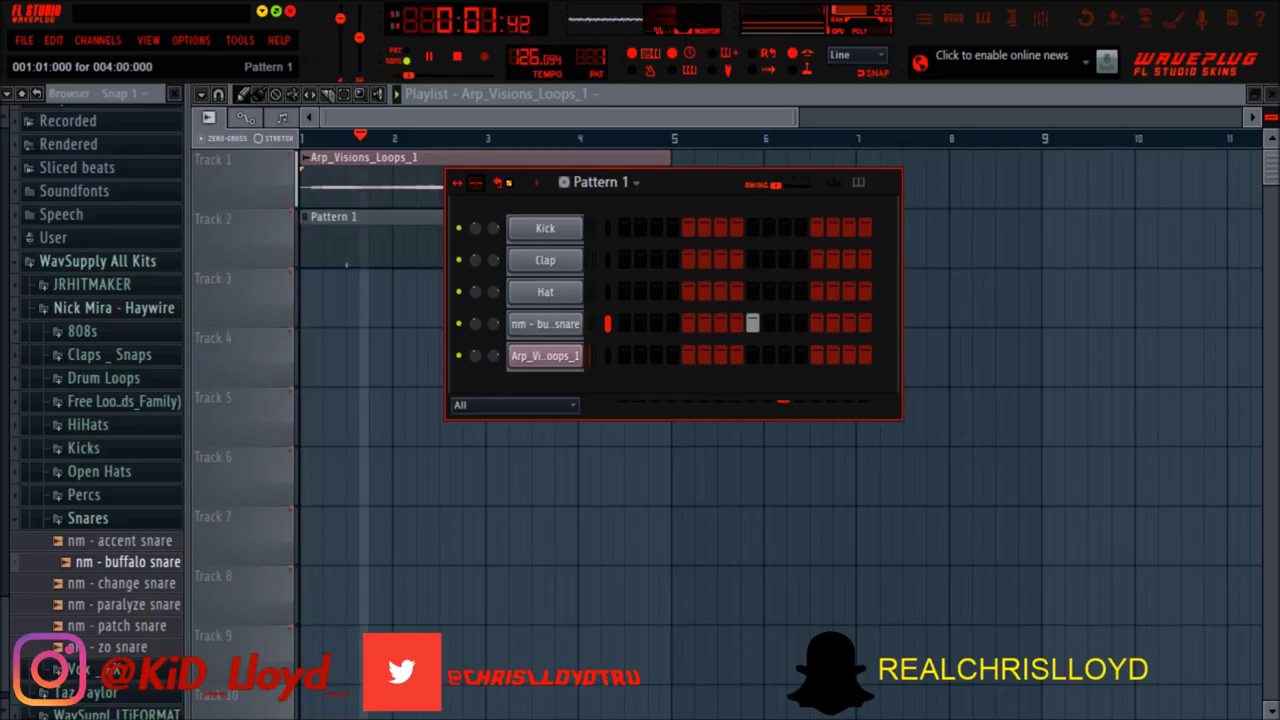
key("F6")
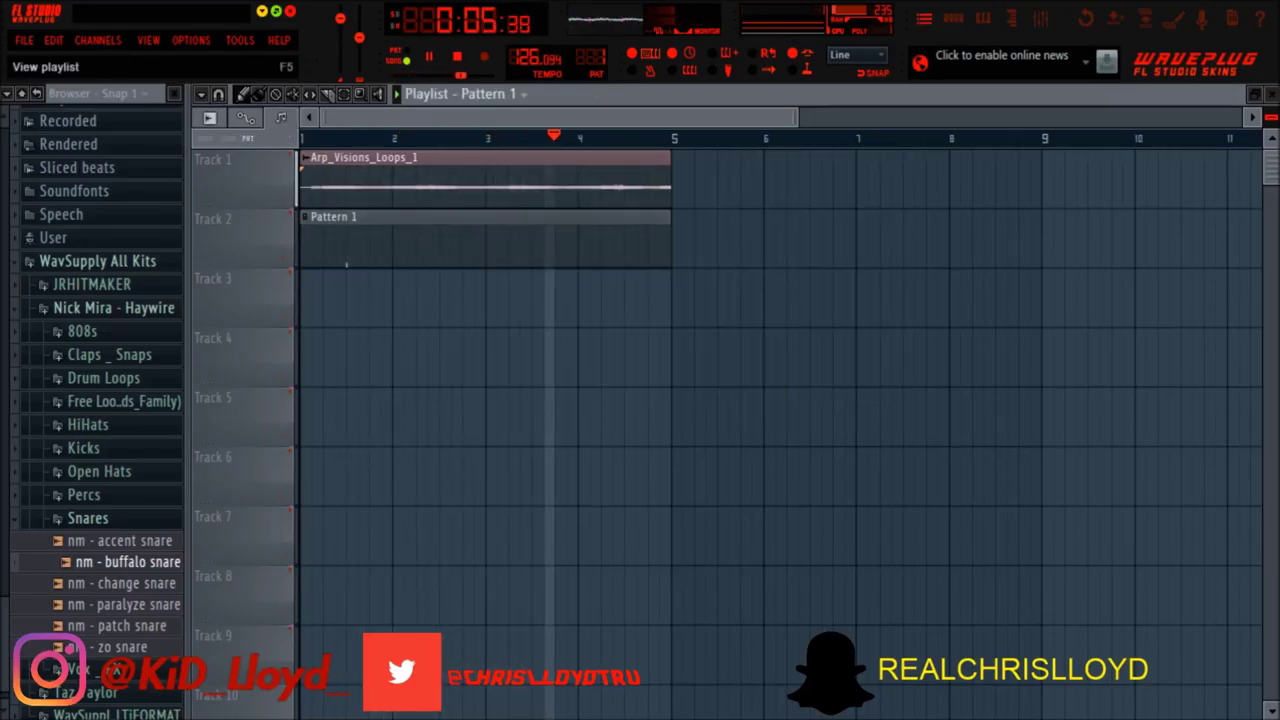
key("F6")
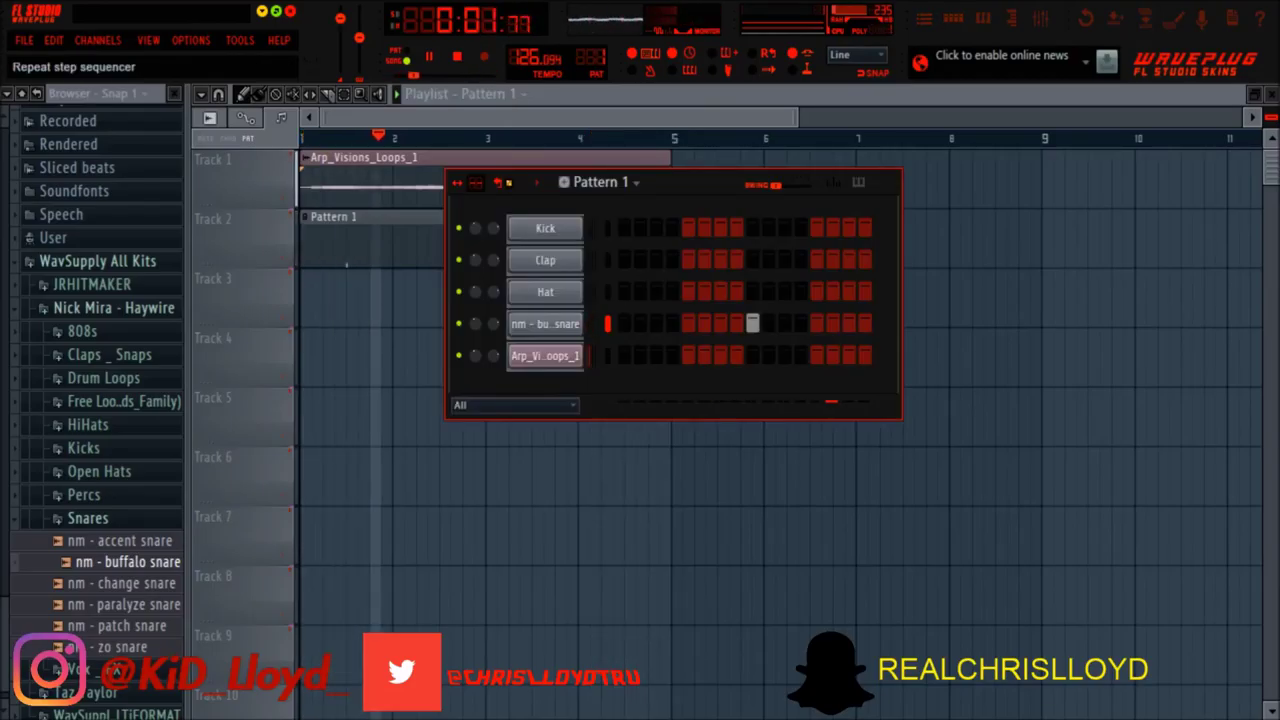
key("space")
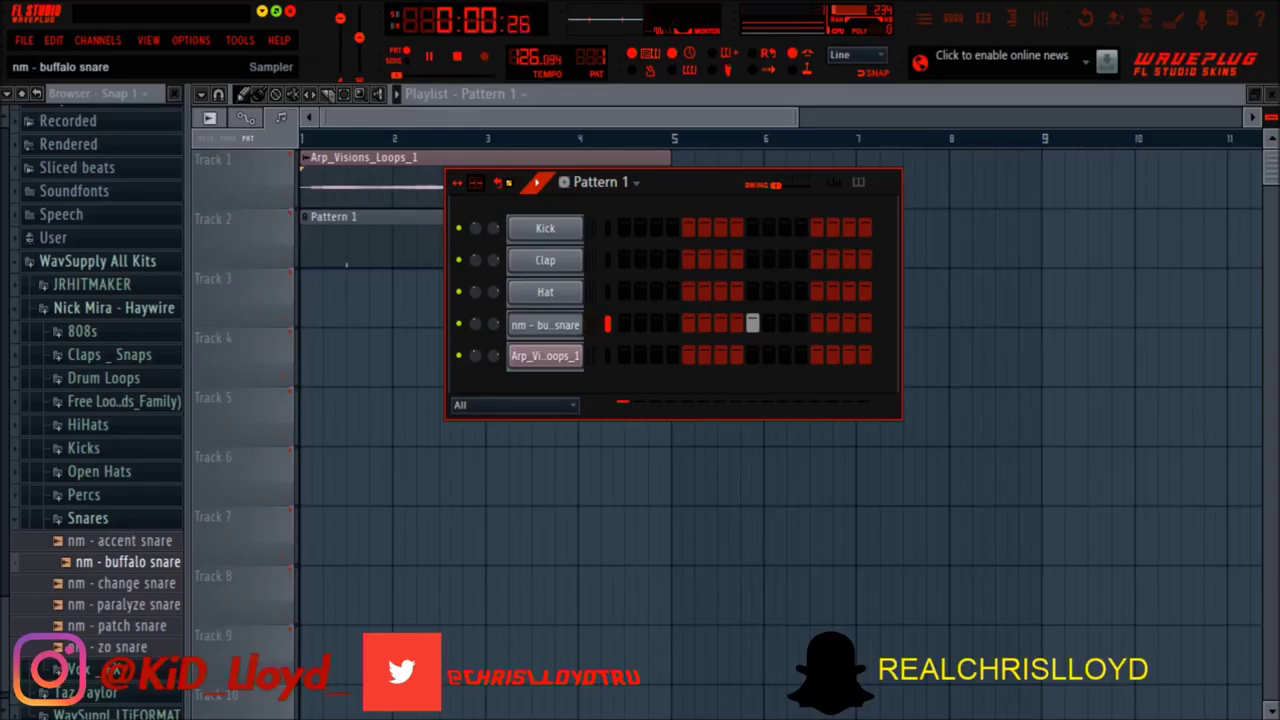
Check the buffalo snare's note in the piano roll and remove the Pattern 1 clip from Track 2
key("F7")
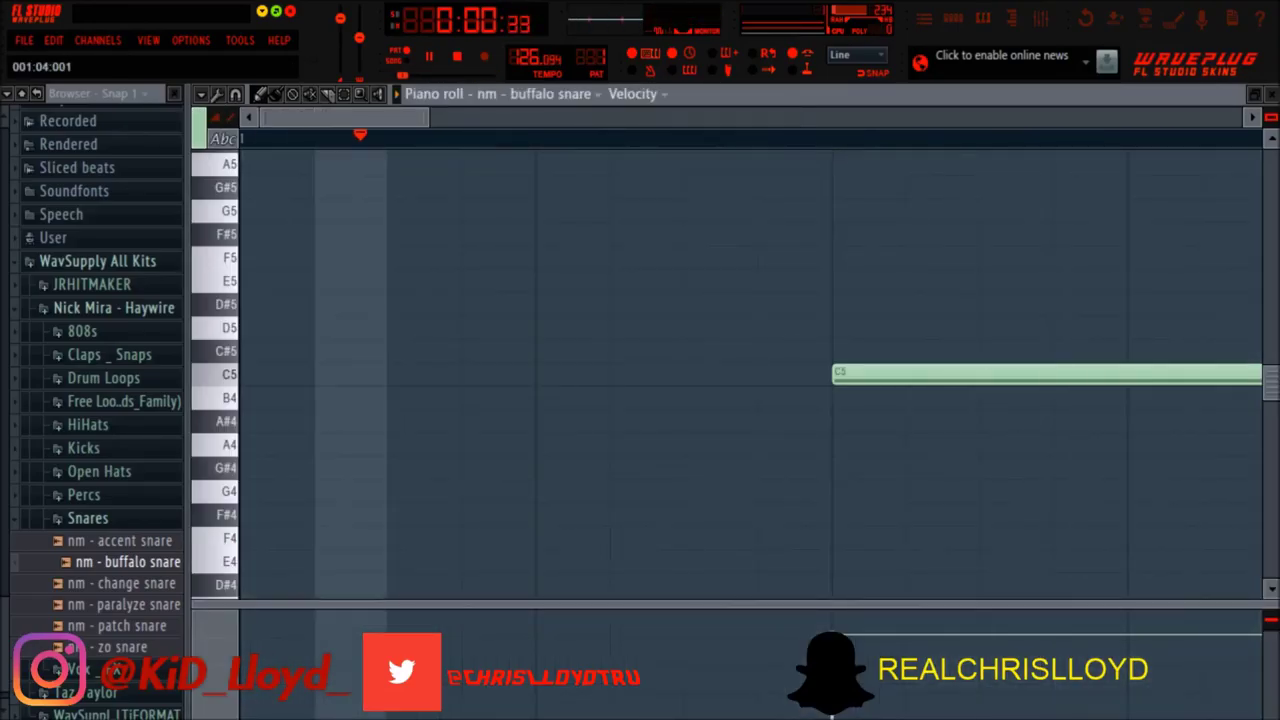
left_click_drag(428, 117, 1242, 117)
left_click(1271, 94)
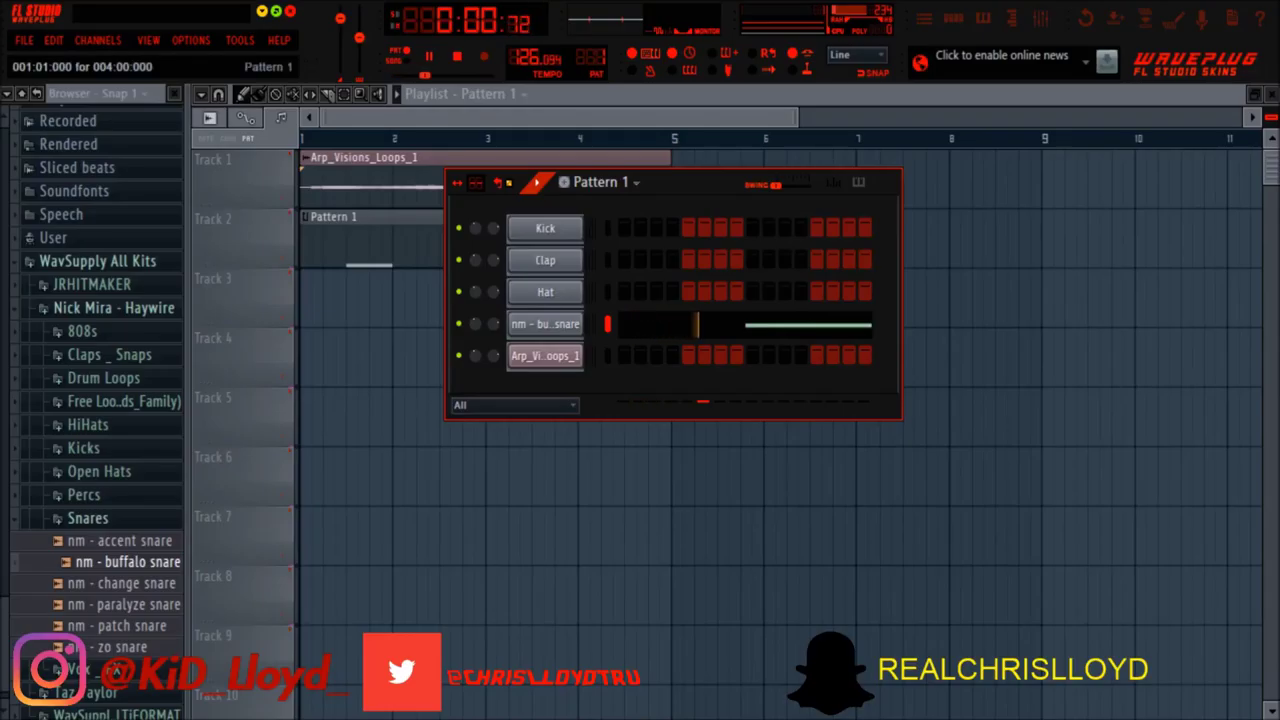
right_click(425, 240)
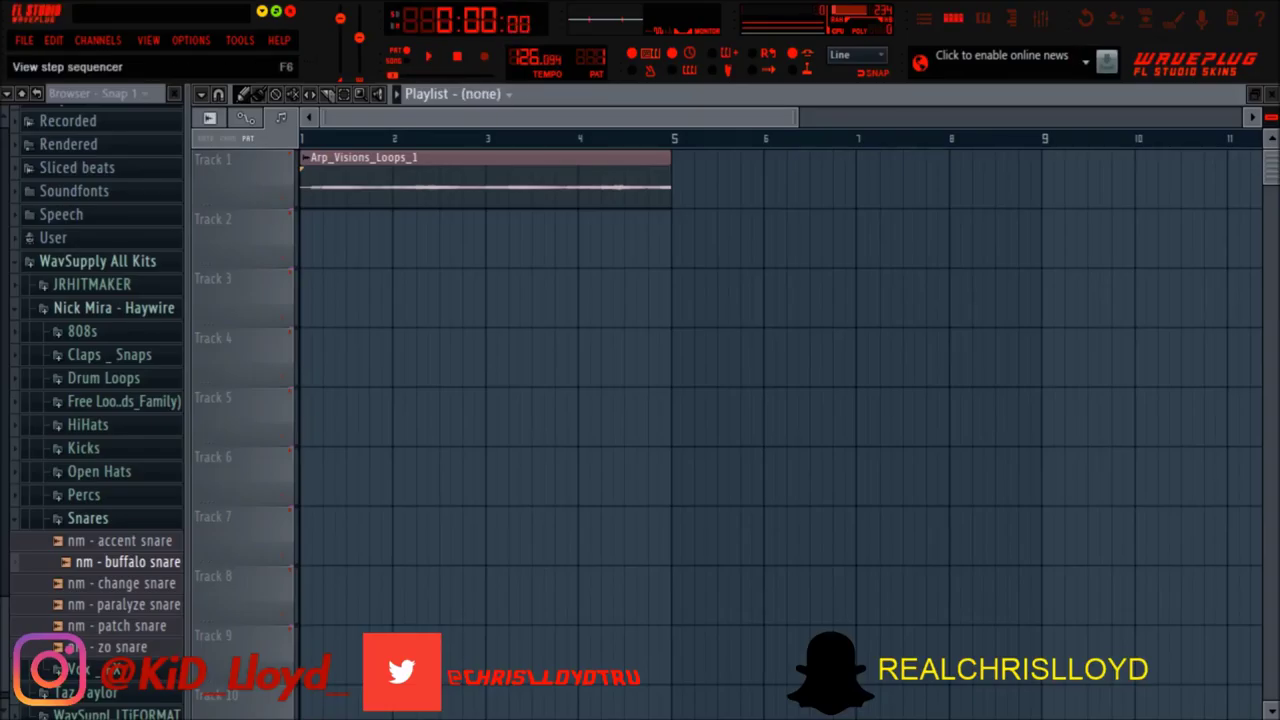
left_click(953, 18)
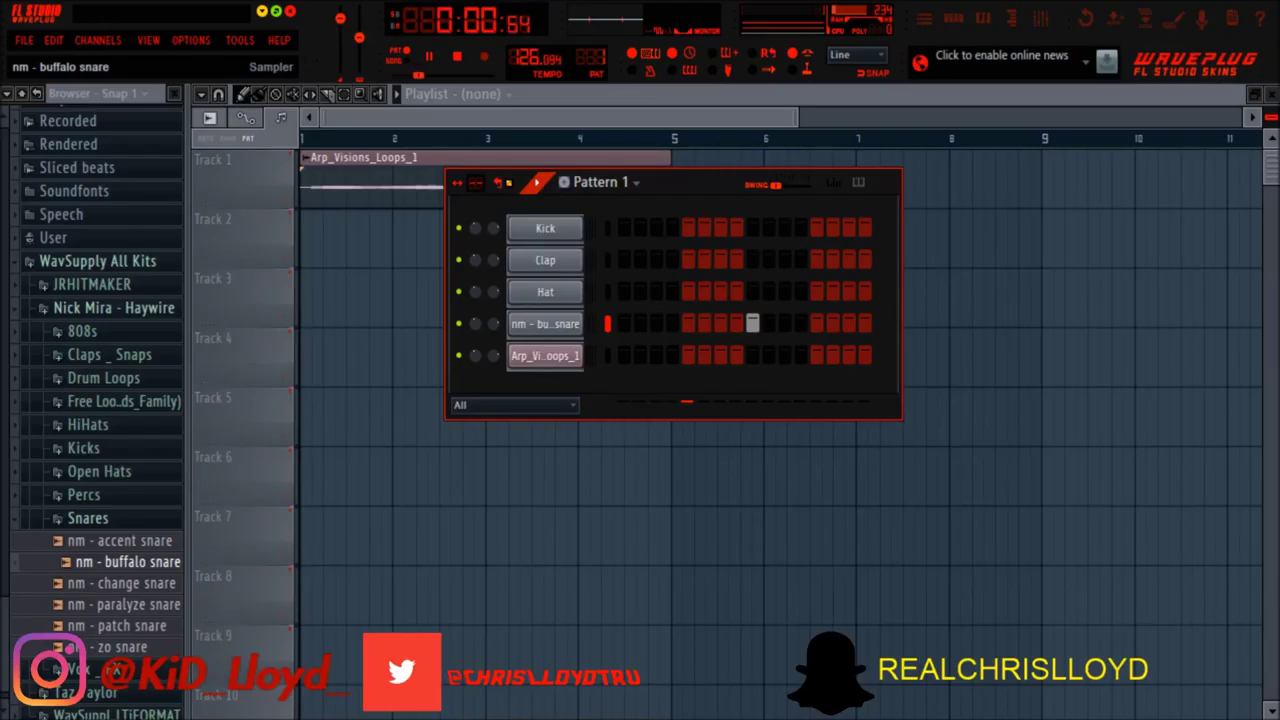
In the buffalo snare's piano roll, lengthen the C5 note to one bar and add a matching note directly after it
key("F7")
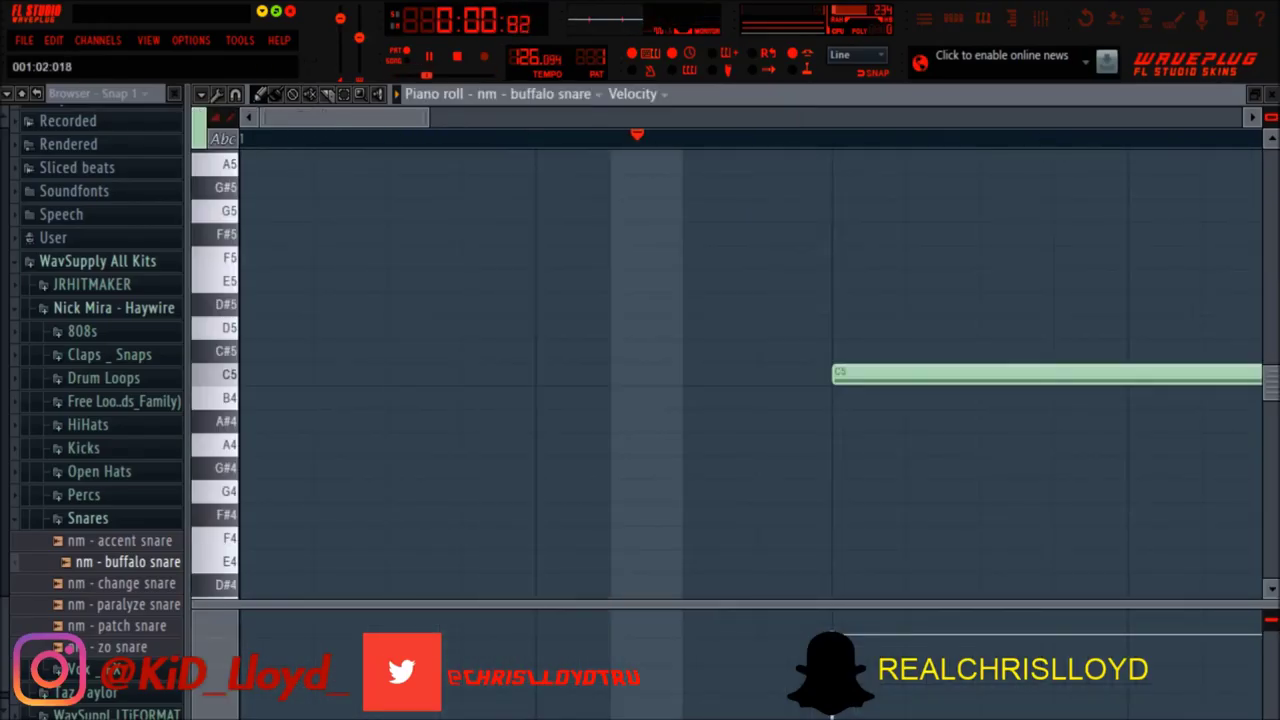
scroll(370, 350, "down", 2)
scroll(364, 139, "down", 4)
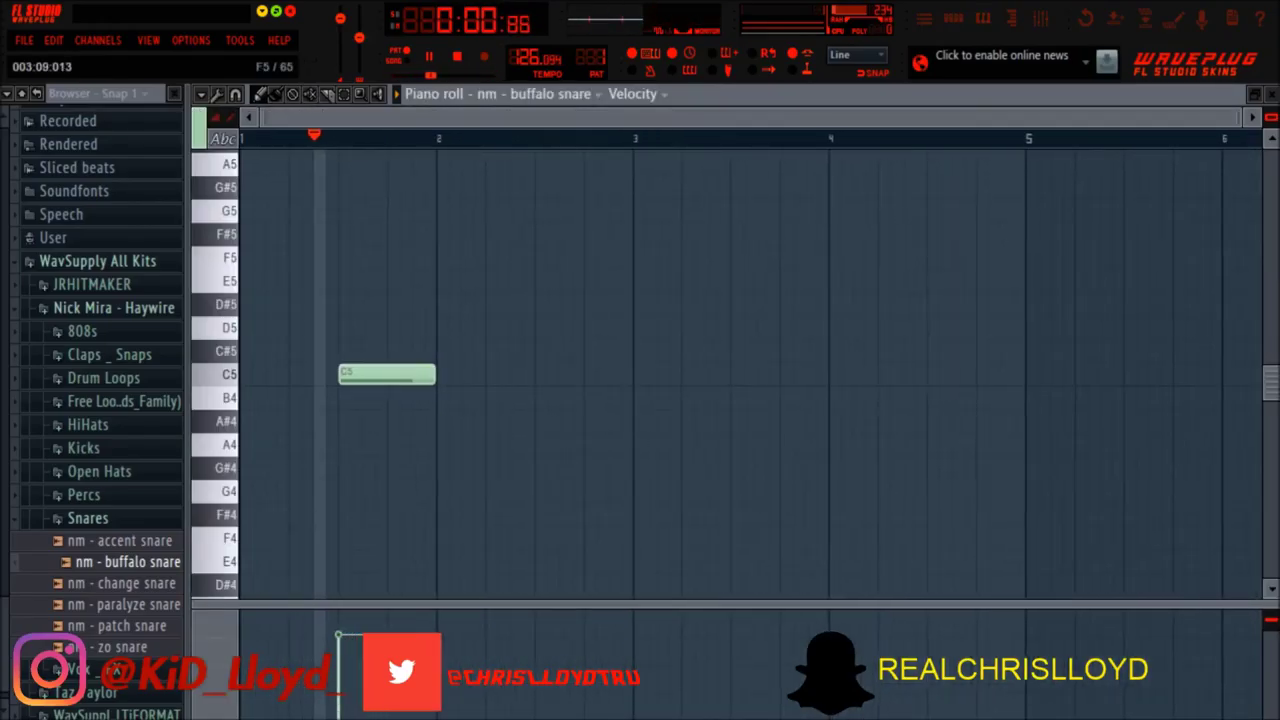
key("space")
left_click_drag(432, 374, 543, 374)
left_click(541, 374)
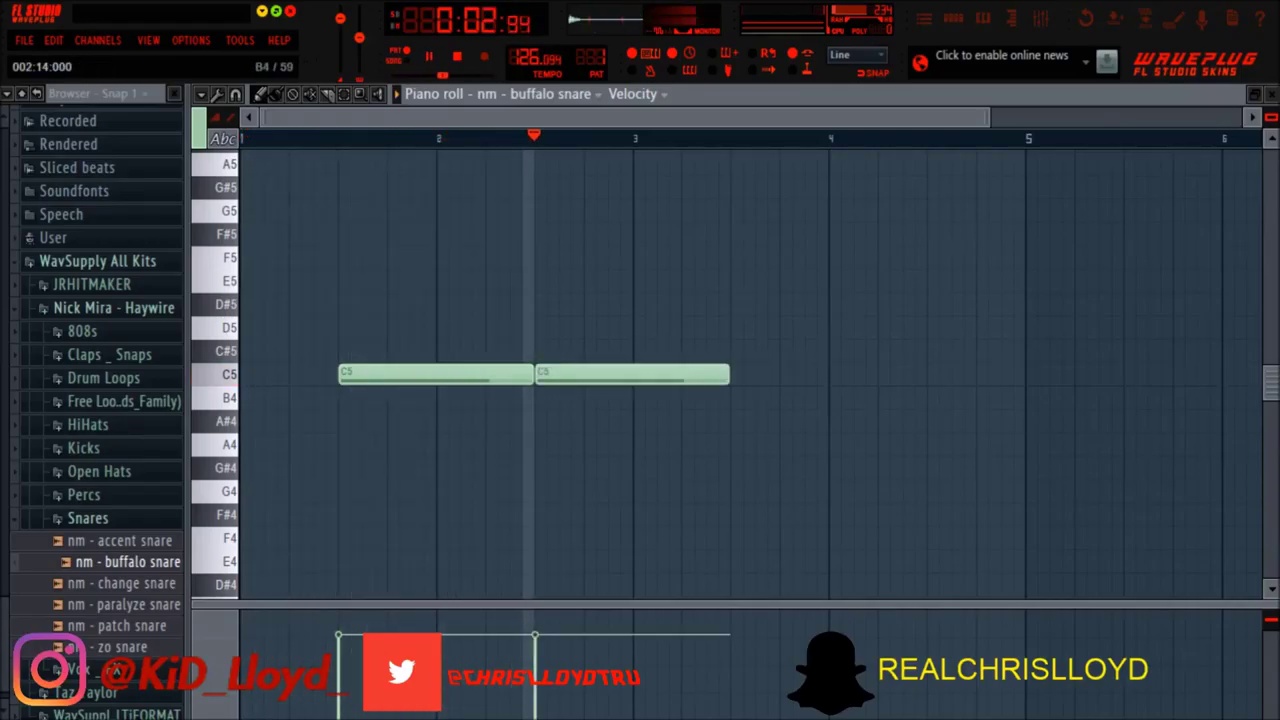
Duplicate the one-bar C5 snare note twice more and trim the last one to end at bar 5
key("ctrl+b")
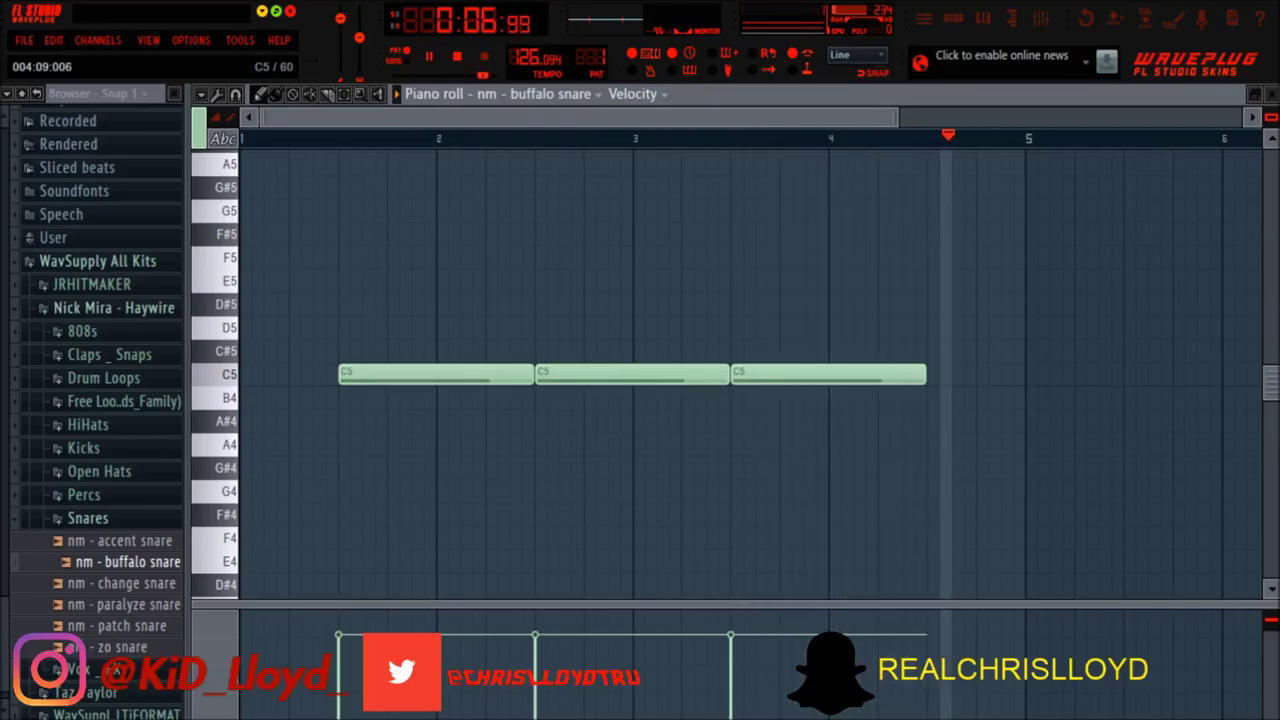
key("ctrl+b")
left_click_drag(1120, 374, 1022, 374)
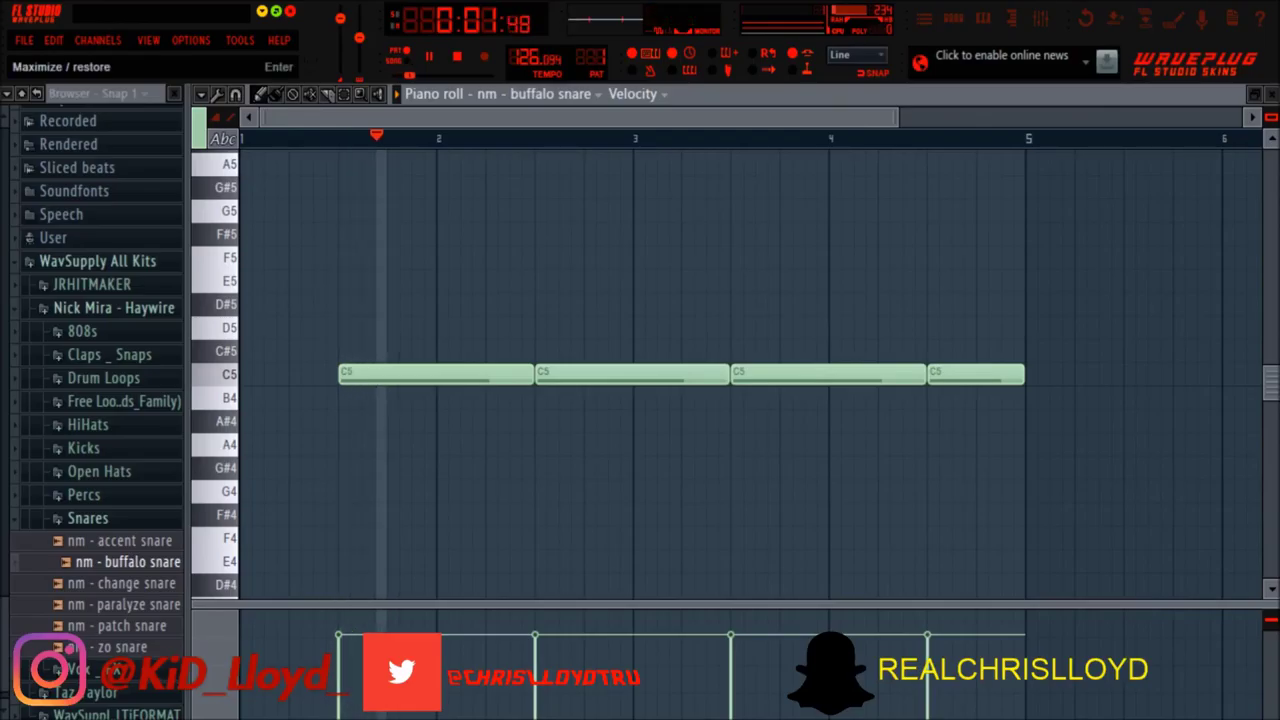
left_click(1272, 94)
key("F6")
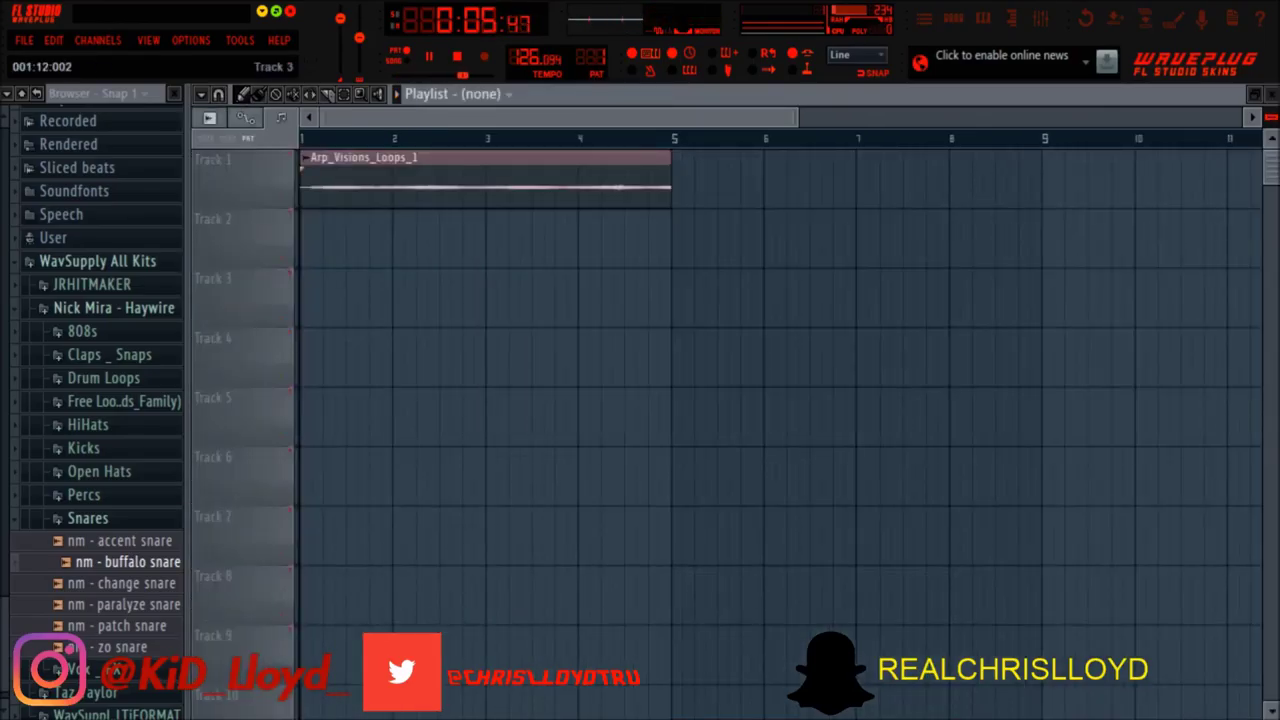
Place the Pattern 1 clip at the start of Track 2 and play the arrangement in song mode
left_click_drag(535, 357, 305, 241)
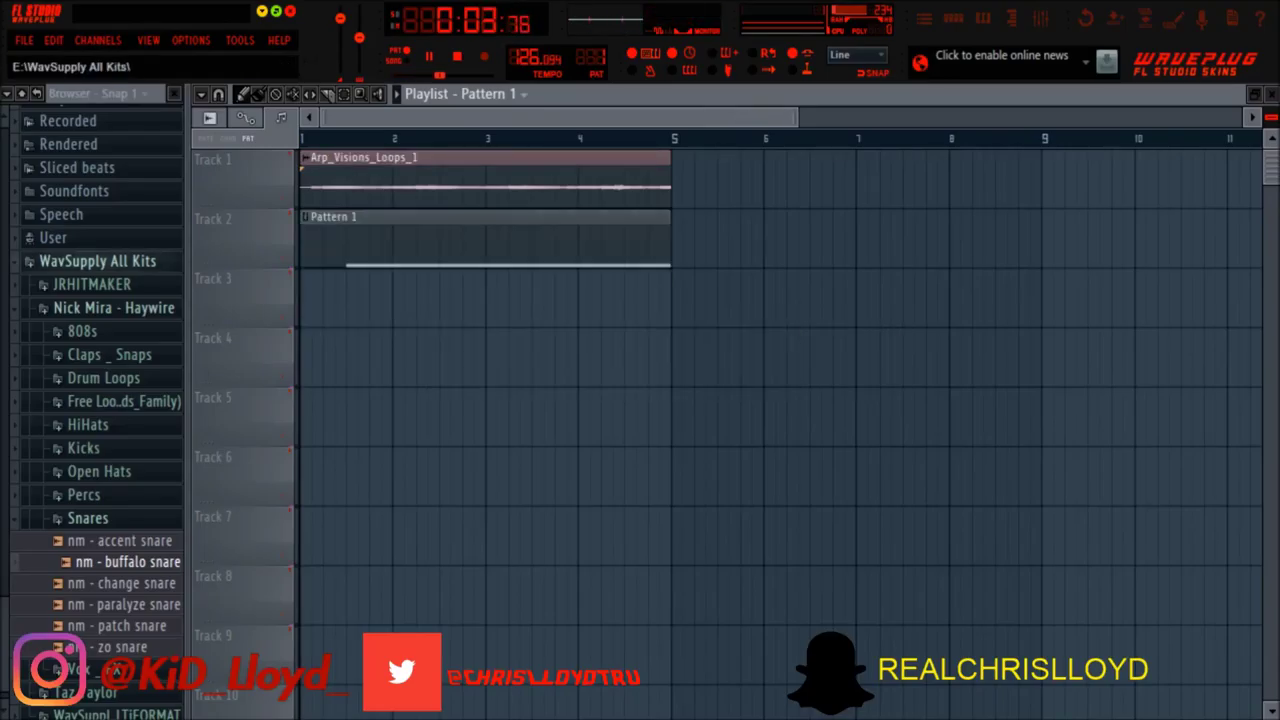
left_click(400, 56)
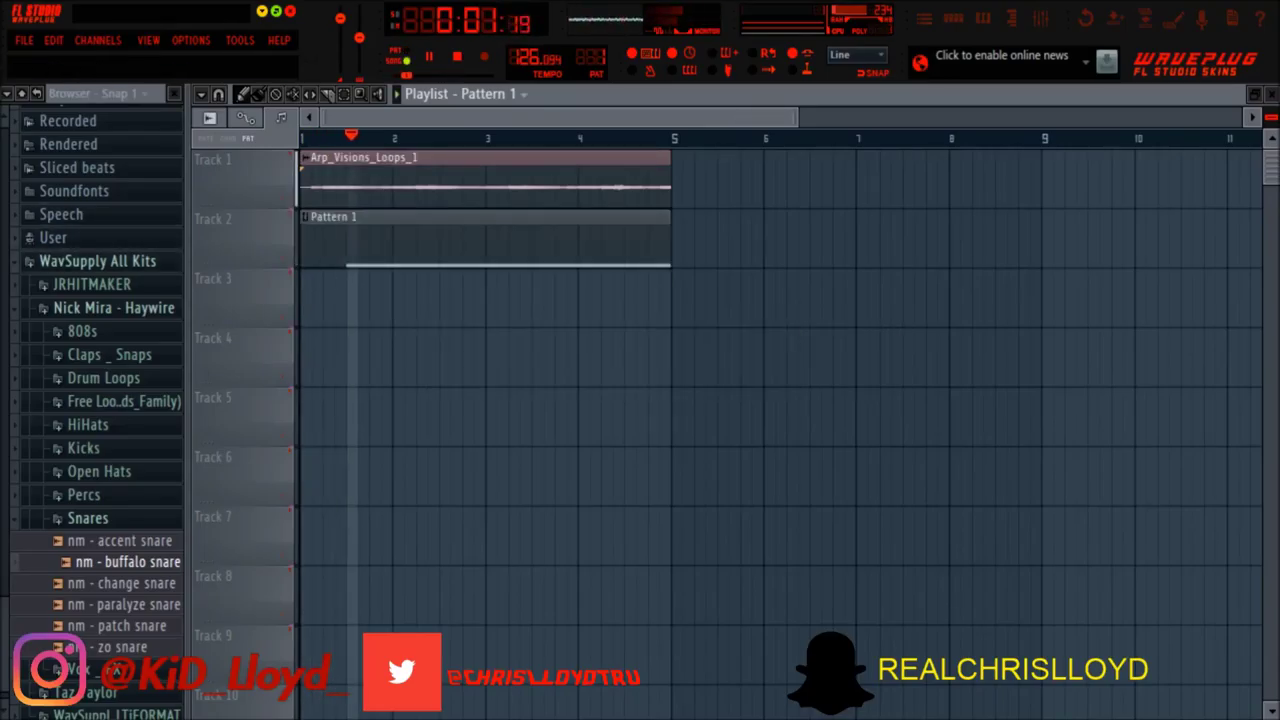
key("F6")
key("space")
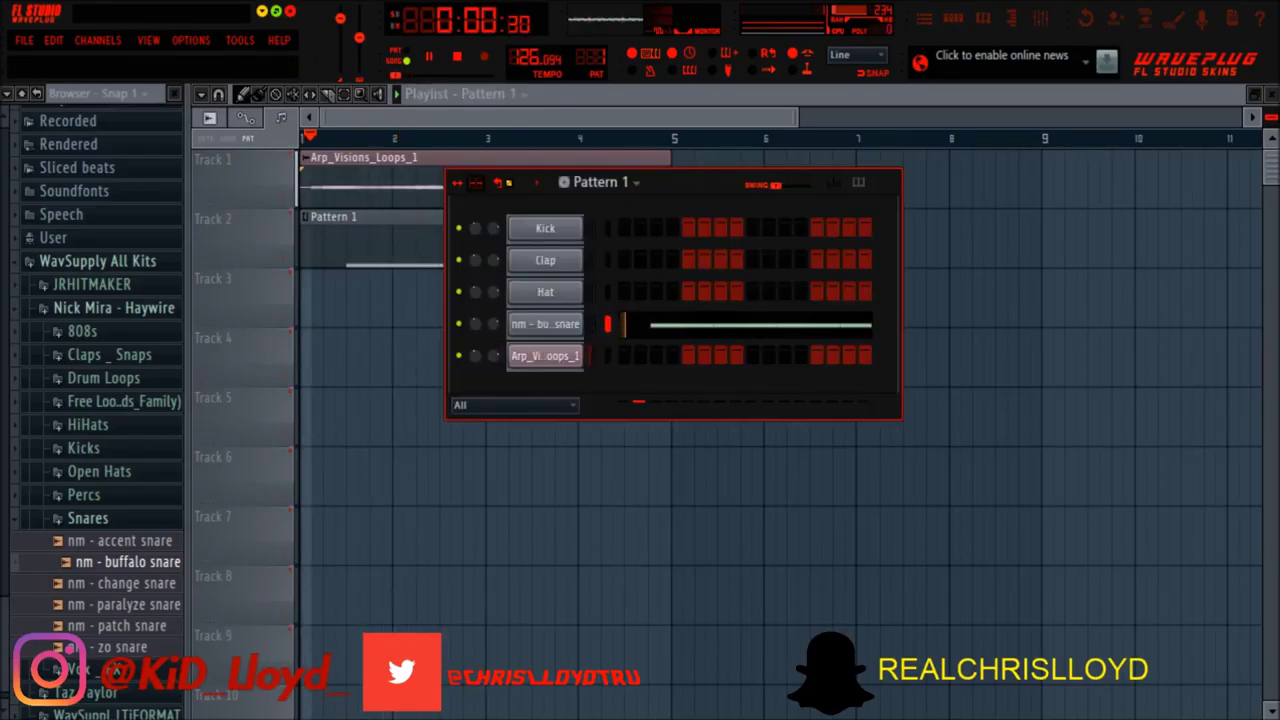
key("space")
key("space")
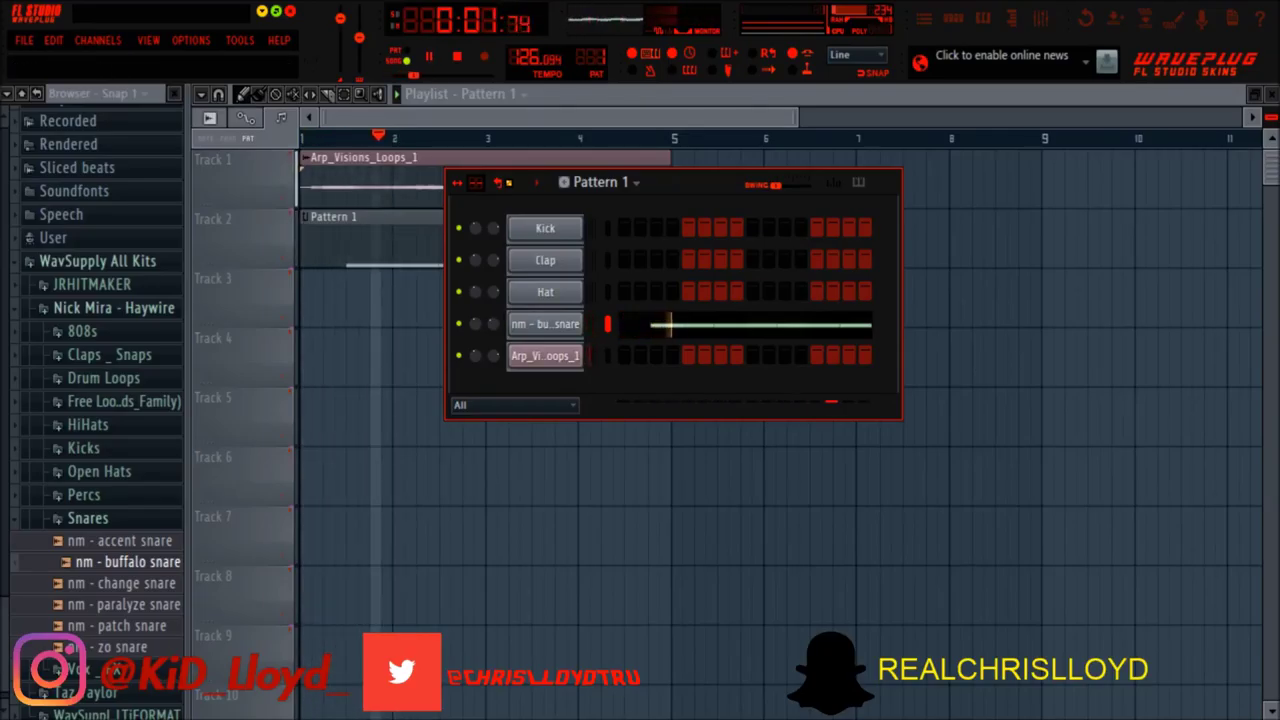
key("space")
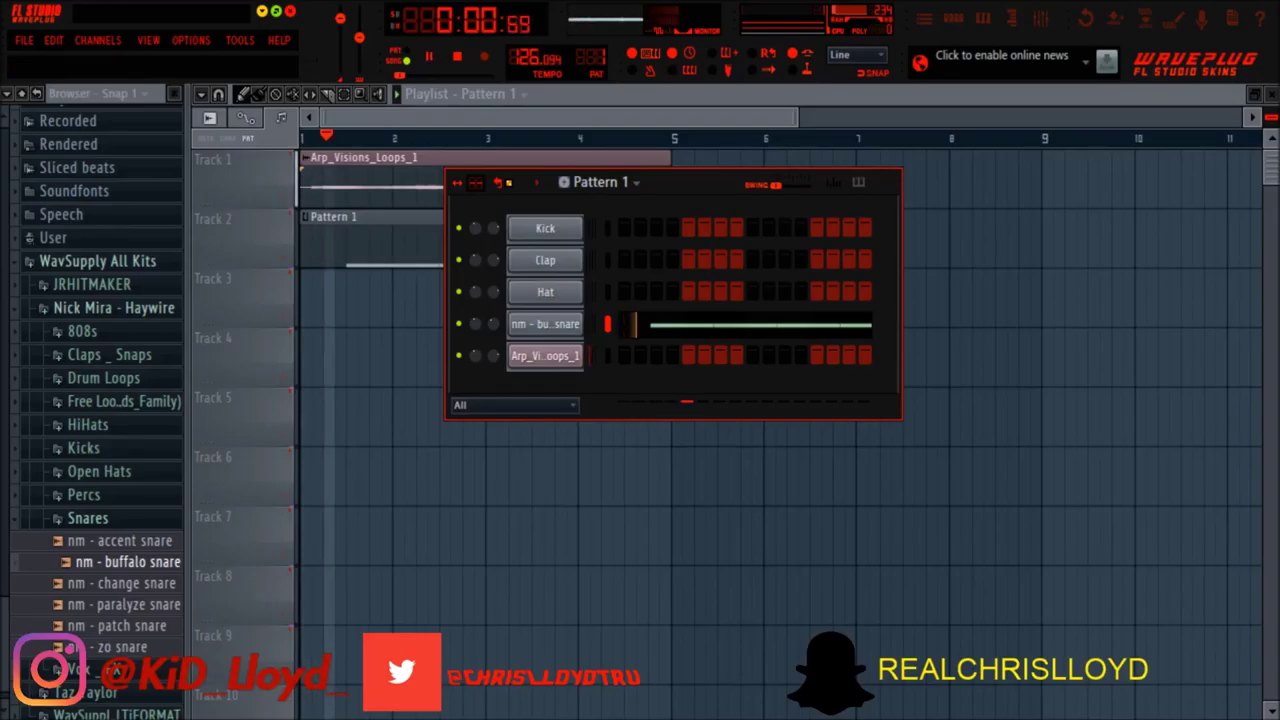
Replace the Clap sample with "nm - all girls are the same 808" and enable its first and thirteenth steps while playing the song
scroll(110, 520, "up", 5)
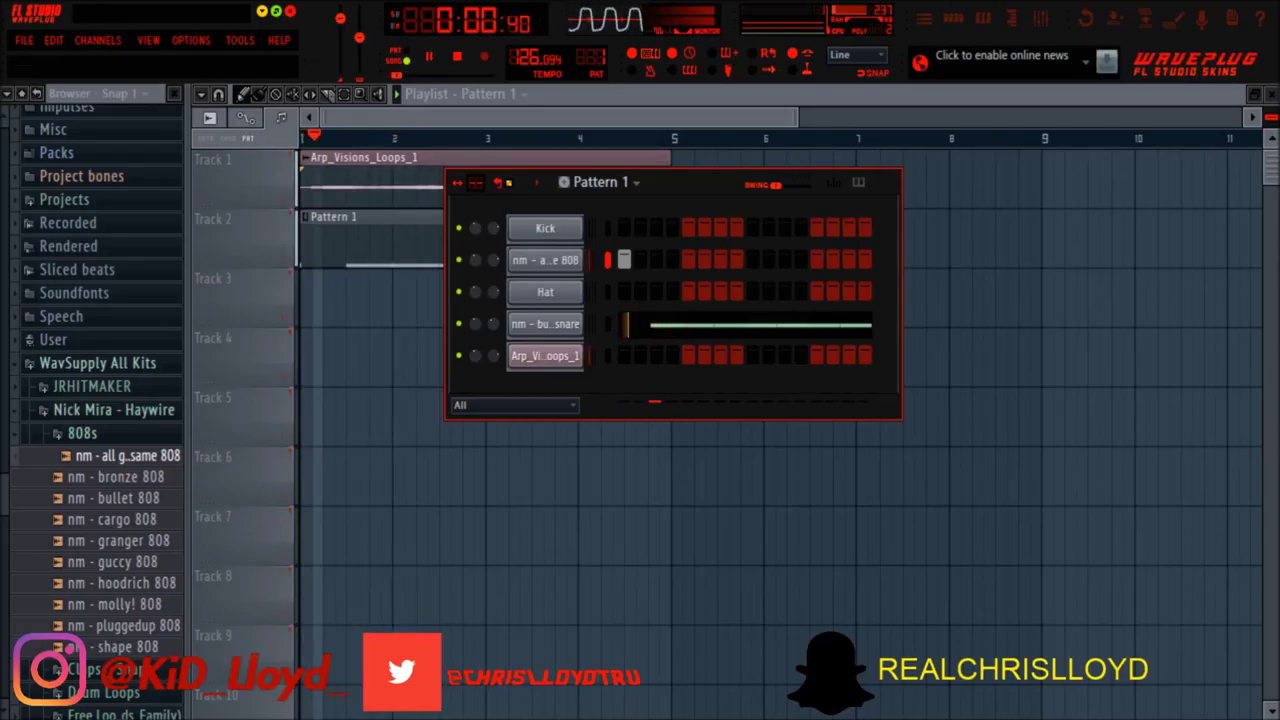
key("space")
left_click(785, 260)
key("space")
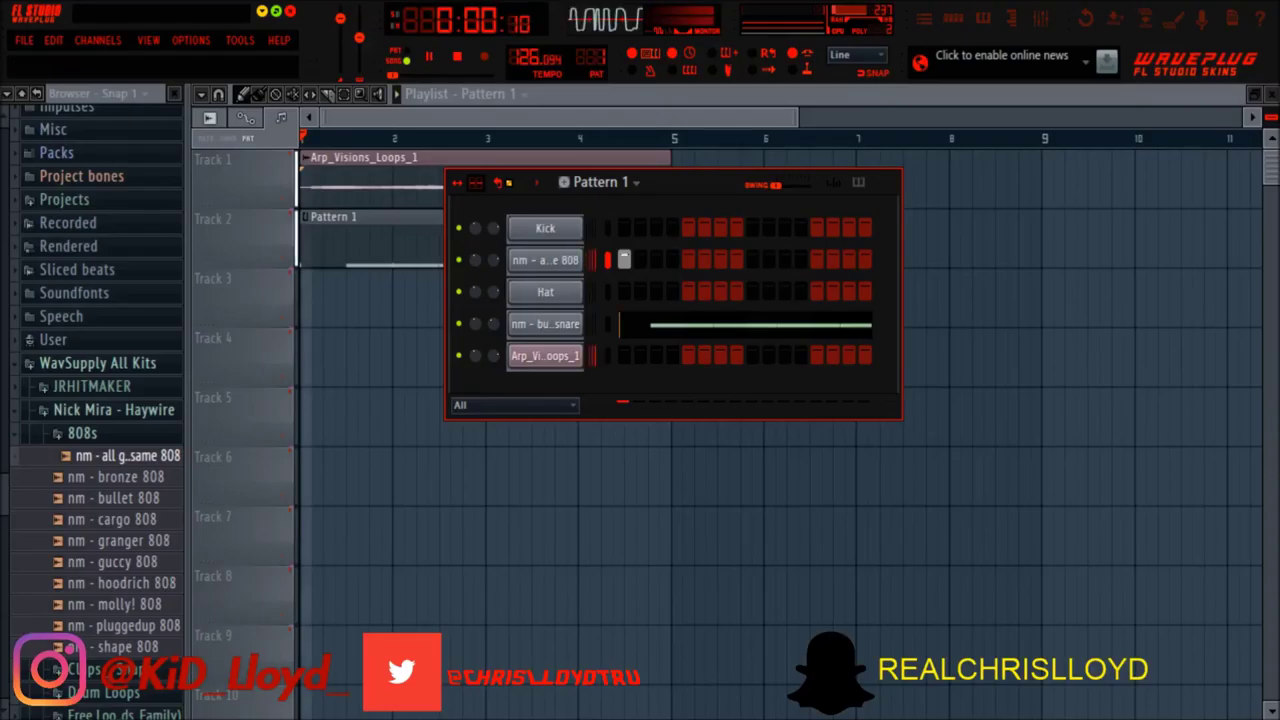
key("space")
key("space")
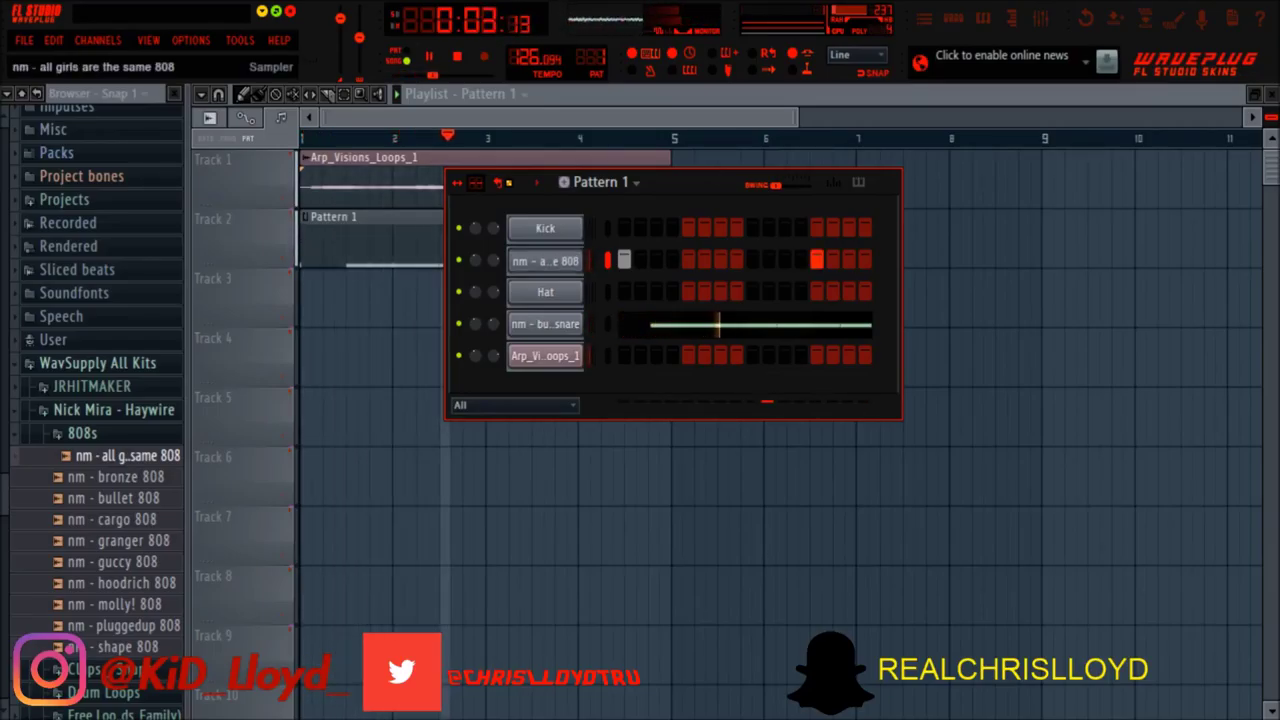
In the 808's piano roll, delete the four consecutive C5 notes from the end of bar 2 through most of bar 4
key("F7")
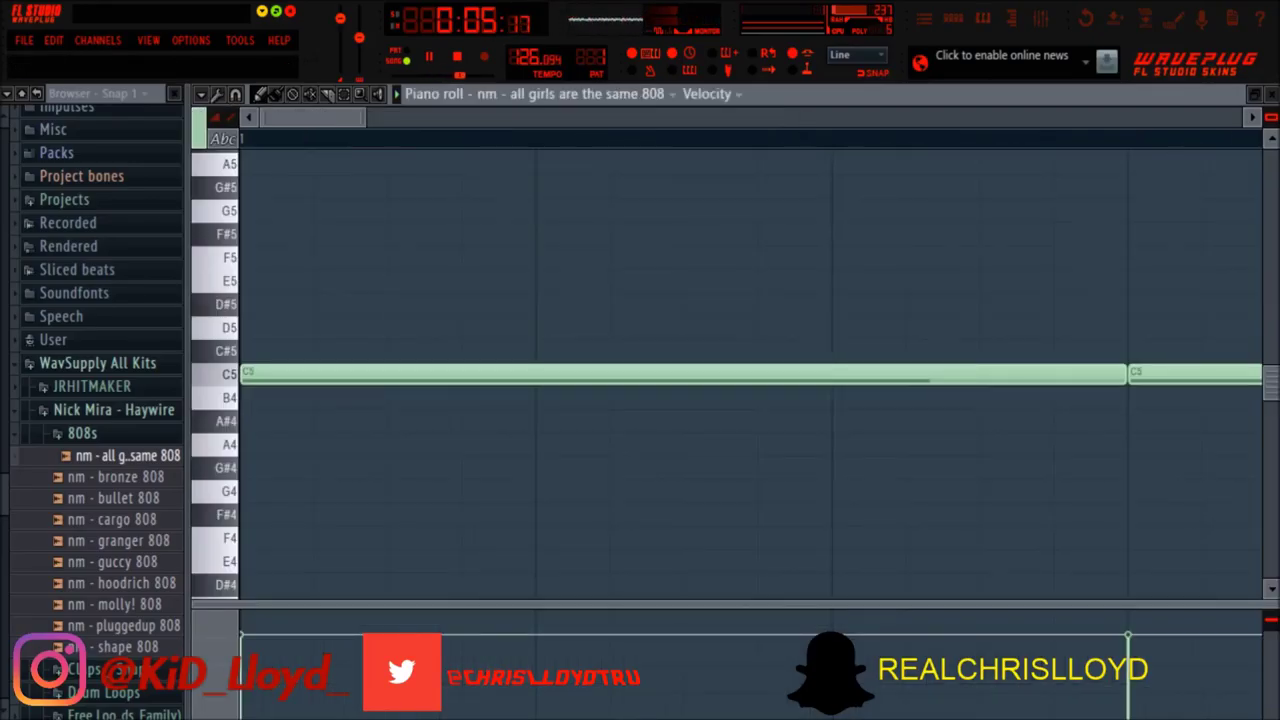
key("space")
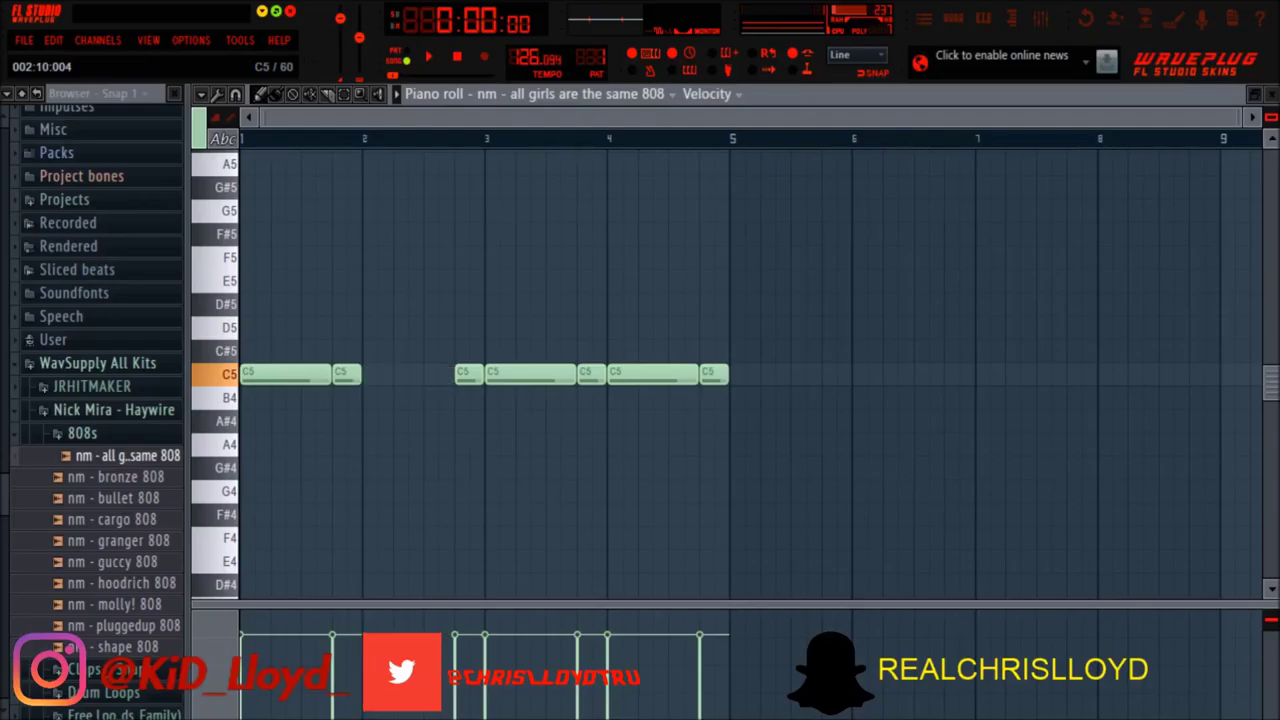
right_click(469, 374)
right_click(530, 374)
right_click(592, 374)
right_click(653, 374)
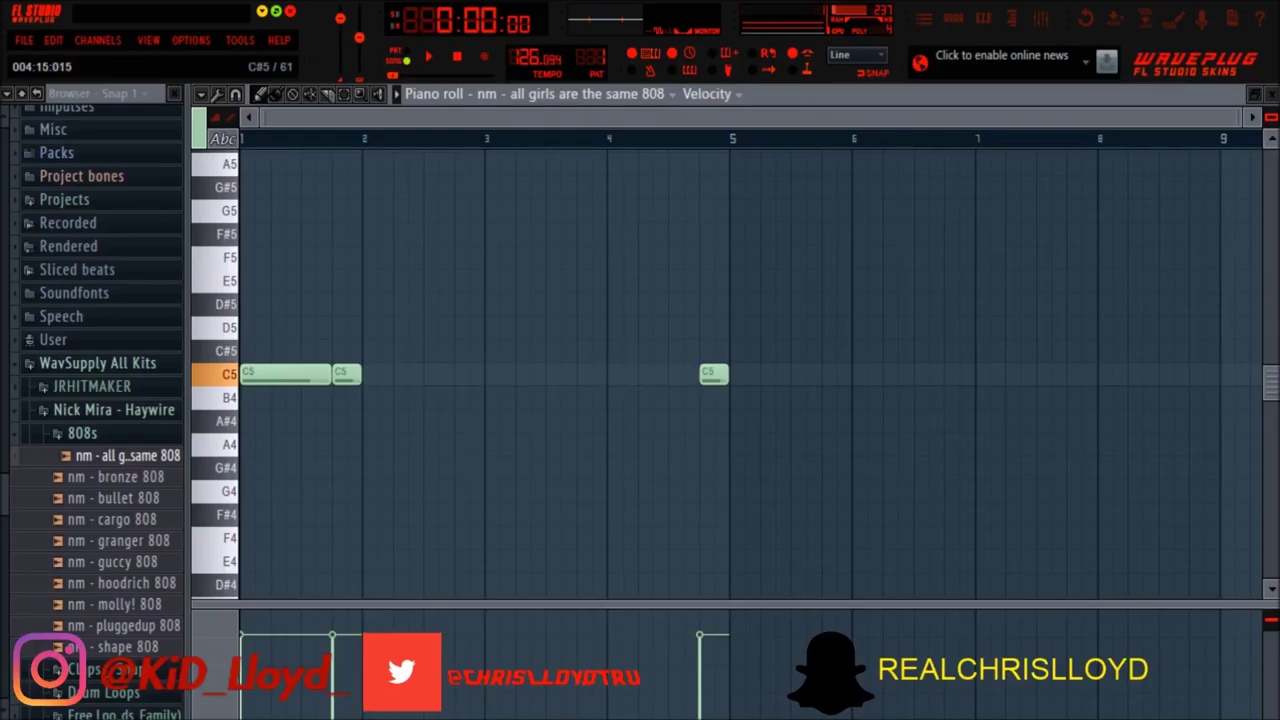
Extend the second 808 note into bar 2, then add C5 notes filling the rest of bar 2 and starting bar 3
left_click_drag(358, 374, 483, 373)
left_click(402, 374)
left_click(495, 373)
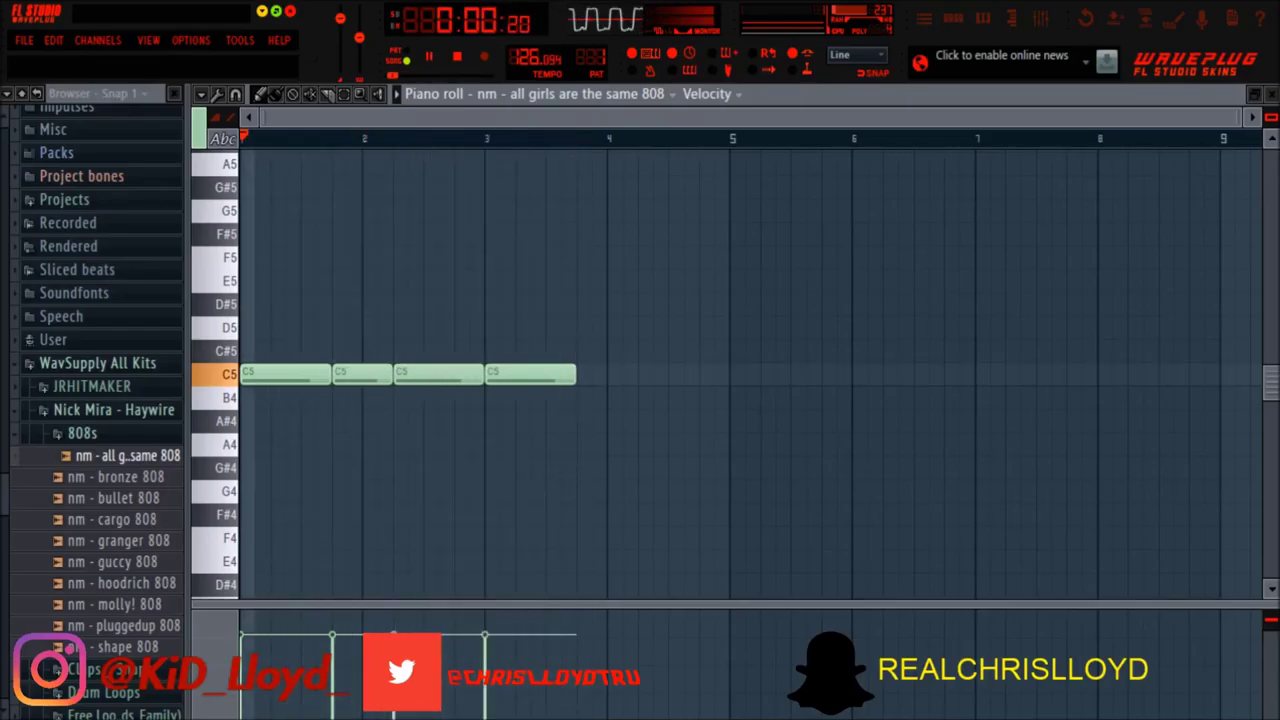
Fill the 808 line from late bar 3 to bar 5 with three C5 notes, including a short one early in bar 4
left_click(585, 374)
left_click_drag(666, 374, 728, 373)
left_click(643, 374)
left_click(658, 374)
key("space")
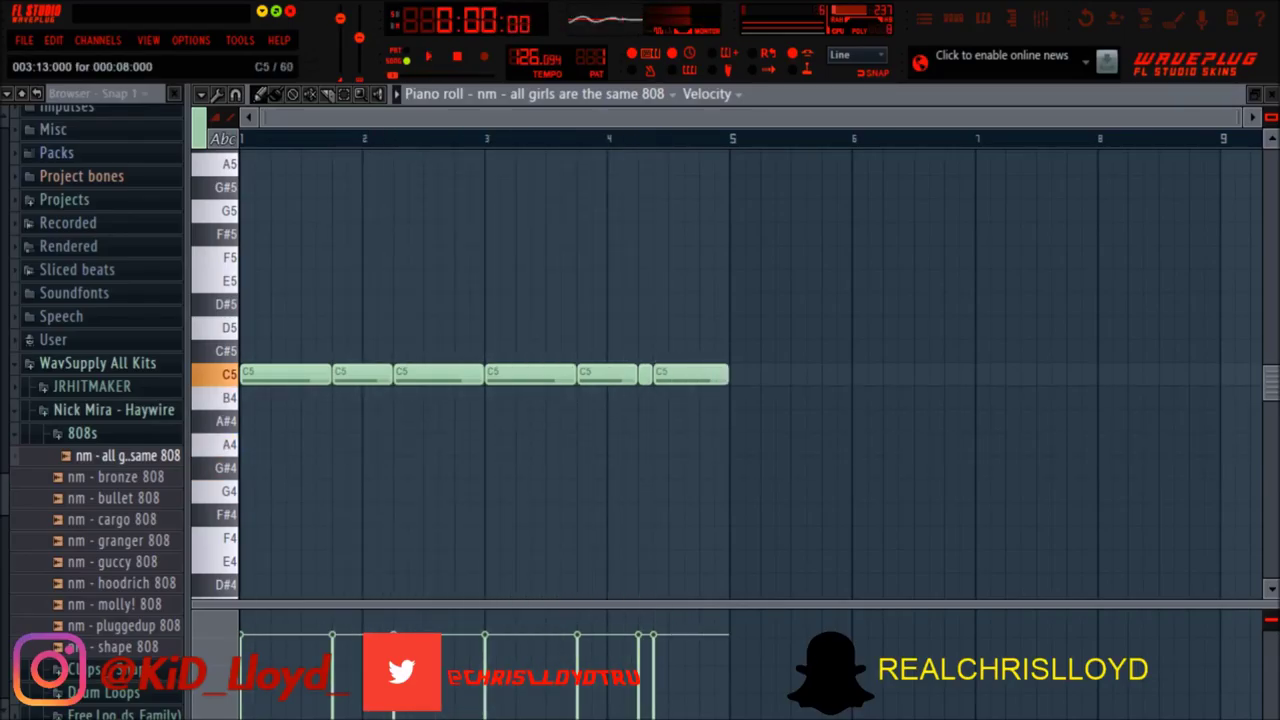
Lower the closing 808 notes, from late bar 3 to bar 5, to A4 and play the result
left_click_drag(607, 373, 599, 444)
left_click_drag(690, 373, 690, 444)
key("space")
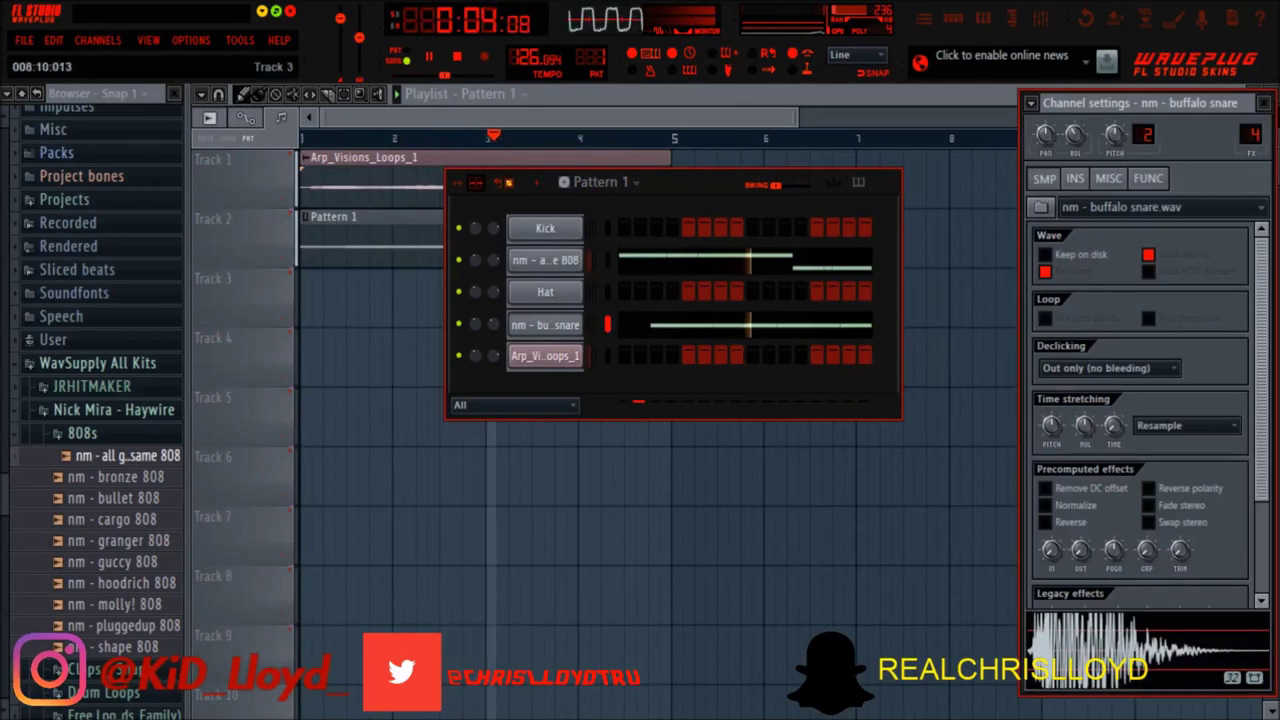
Examine the 808's sample in Edison and its channel and envelope settings, then close both windows
left_click(545, 325)
left_click(545, 261)
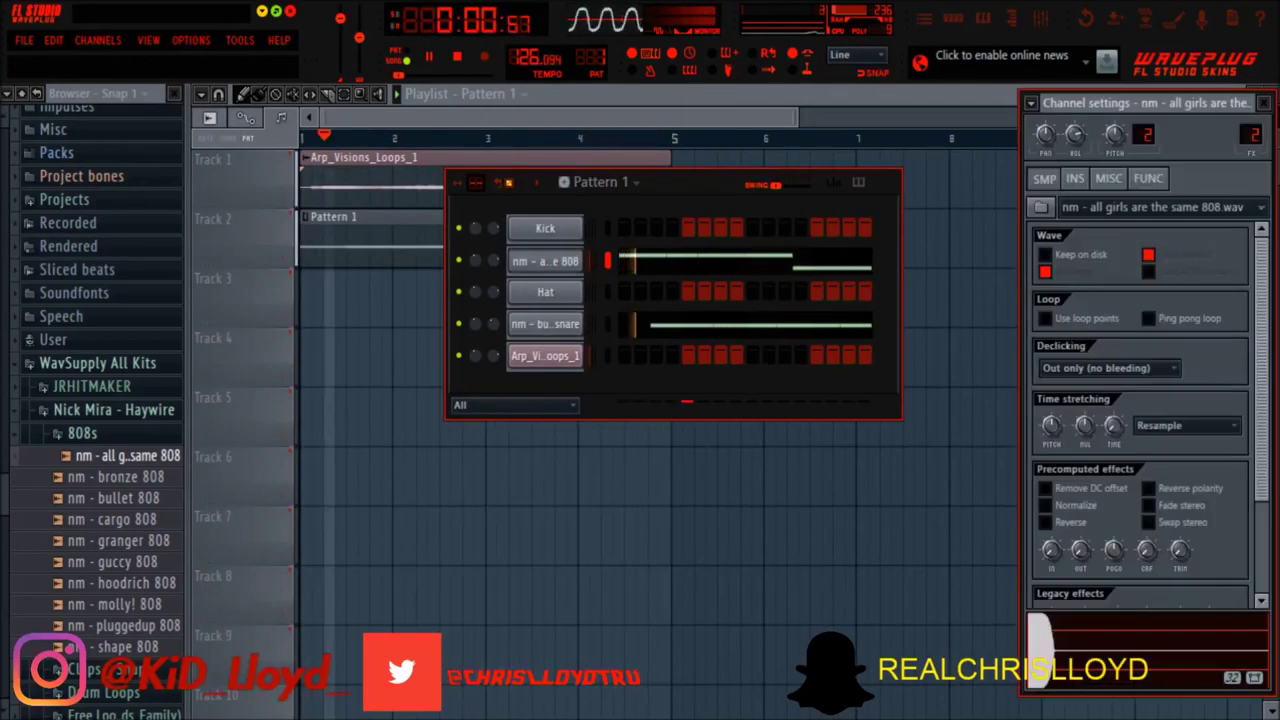
left_click(1075, 179)
left_click(1043, 179)
key("ctrl+e")
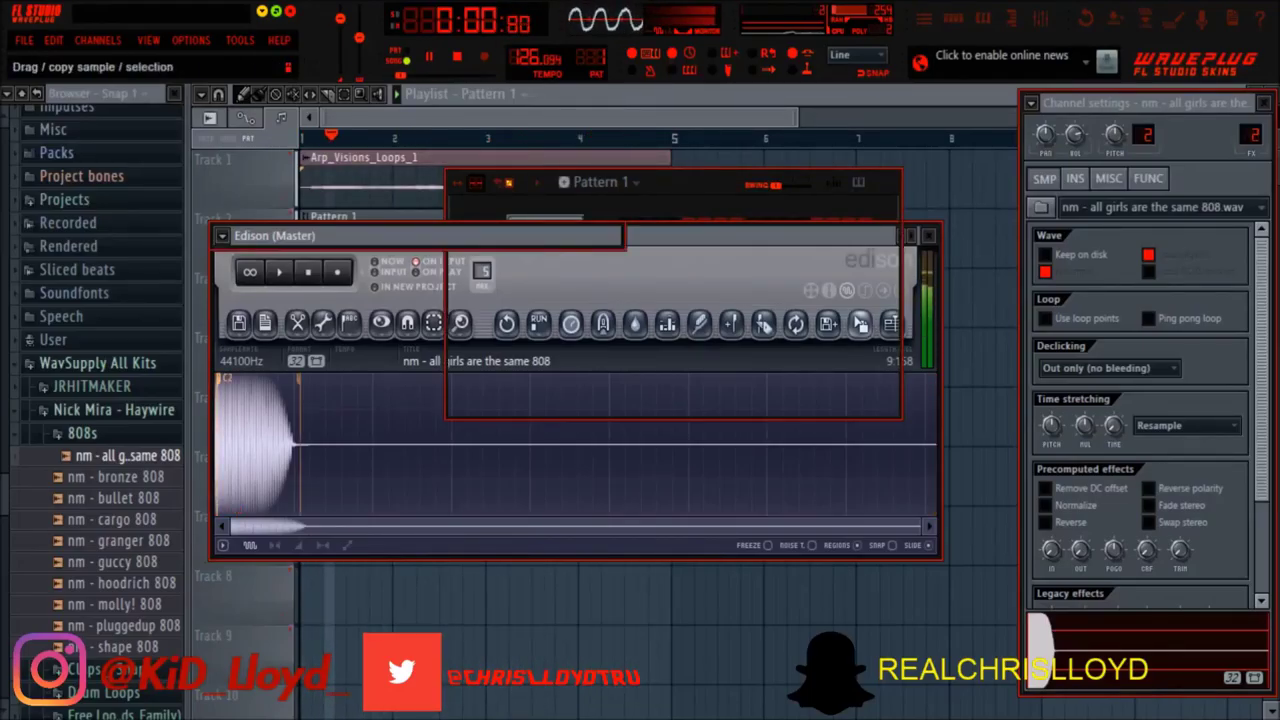
left_click(1075, 178)
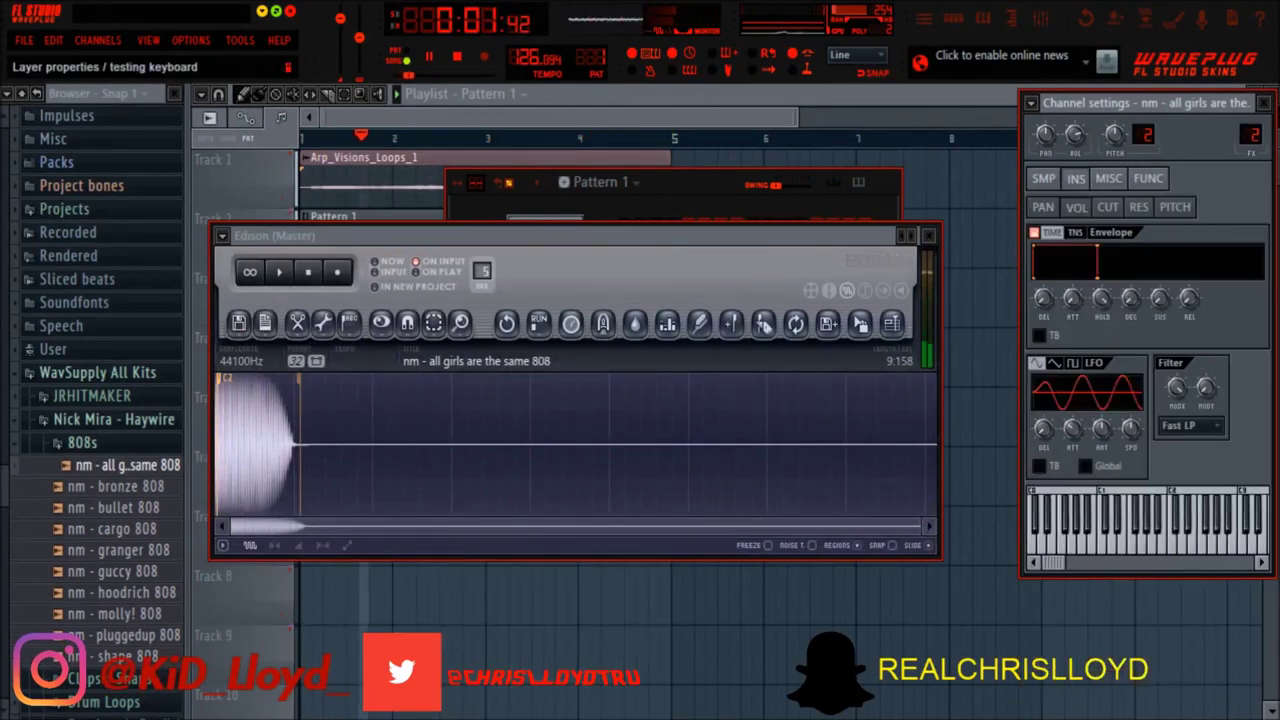
left_click(1264, 103)
left_click(929, 236)
Transpose the 808's notes up one octave in the piano roll and play the song
left_click(663, 260)
scroll(383, 335, "down", 8)
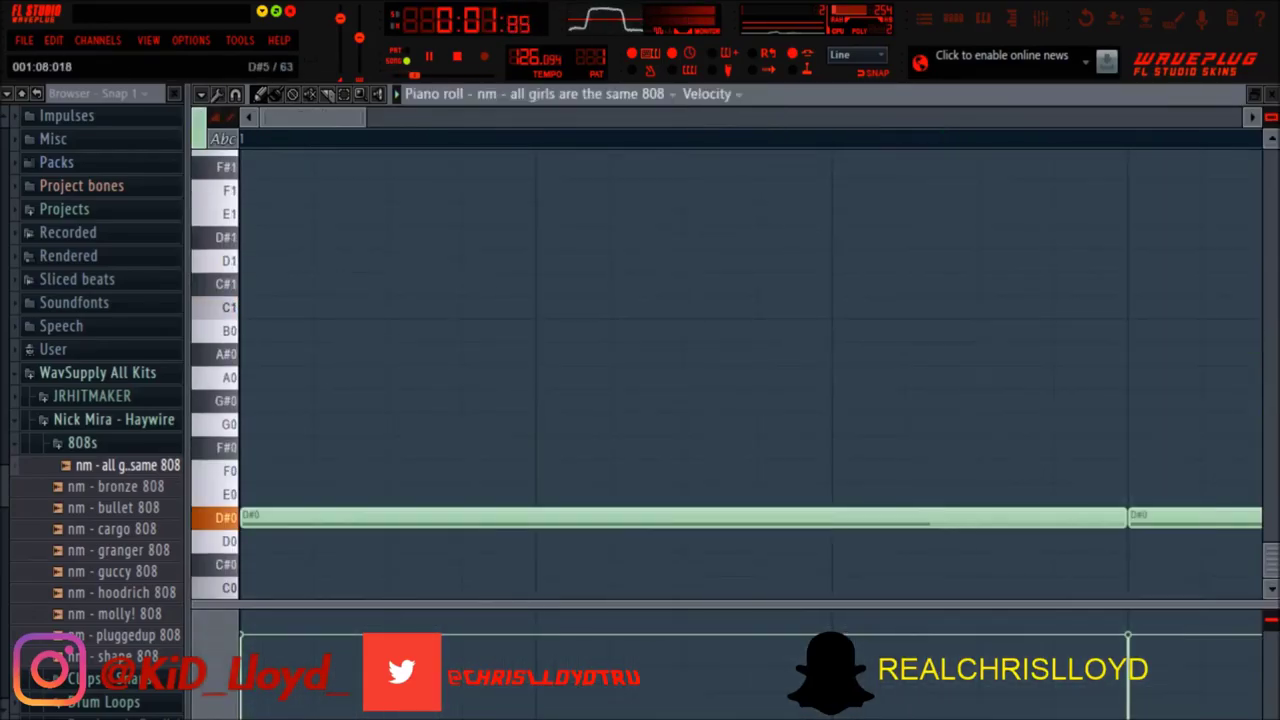
key("space")
scroll(383, 335, "down", 2)
key("ctrl+Up")
key("space")
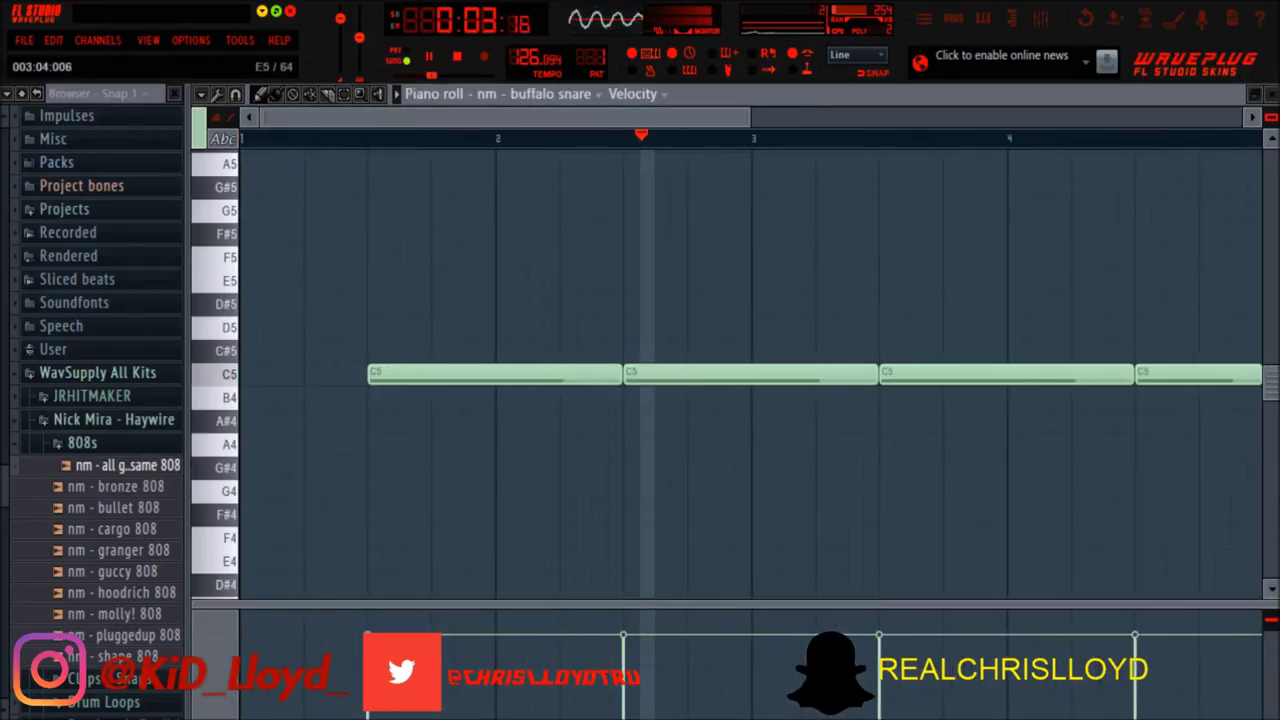
Shorten the last C5 snare note in bar 4, then add a short, quieter C5 note filling the rest up to bar 5
scroll(810, 260, "right", 3)
left_click_drag(880, 374, 847, 374)
left_click(860, 374)
left_click_drag(943, 374, 879, 374)
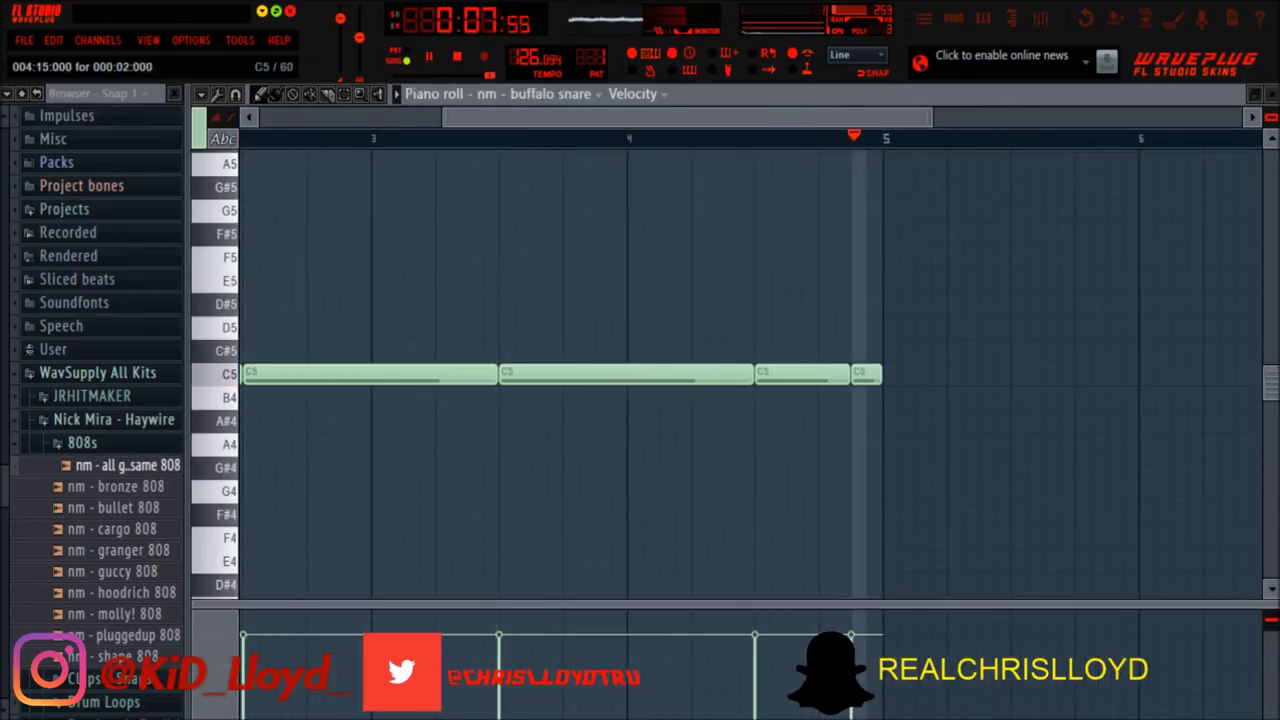
left_click(856, 664)
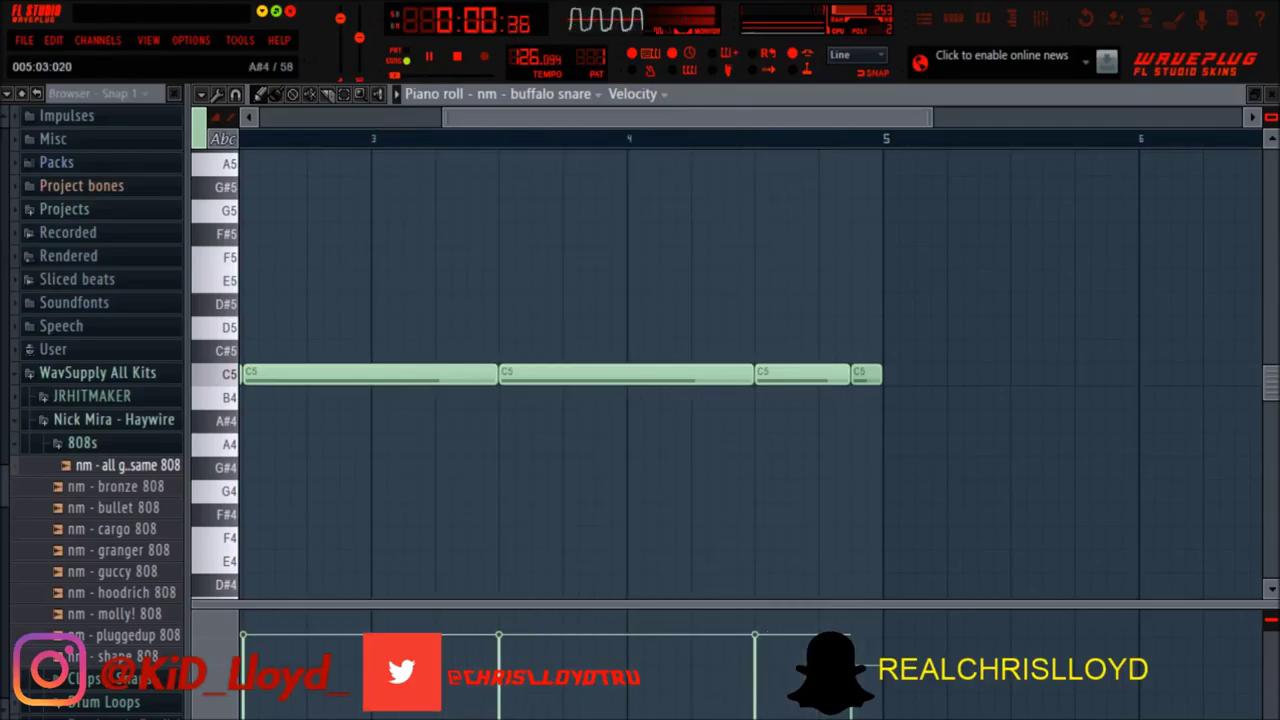
Add a short B4 snare note overlapping the last C5 note and ending at bar 5, then close the piano roll and stop playback
left_click_drag(868, 398, 871, 398)
key("space")
right_click(872, 398)
left_click_drag(931, 117, 843, 117)
left_click(514, 398)
left_click_drag(589, 397, 536, 397)
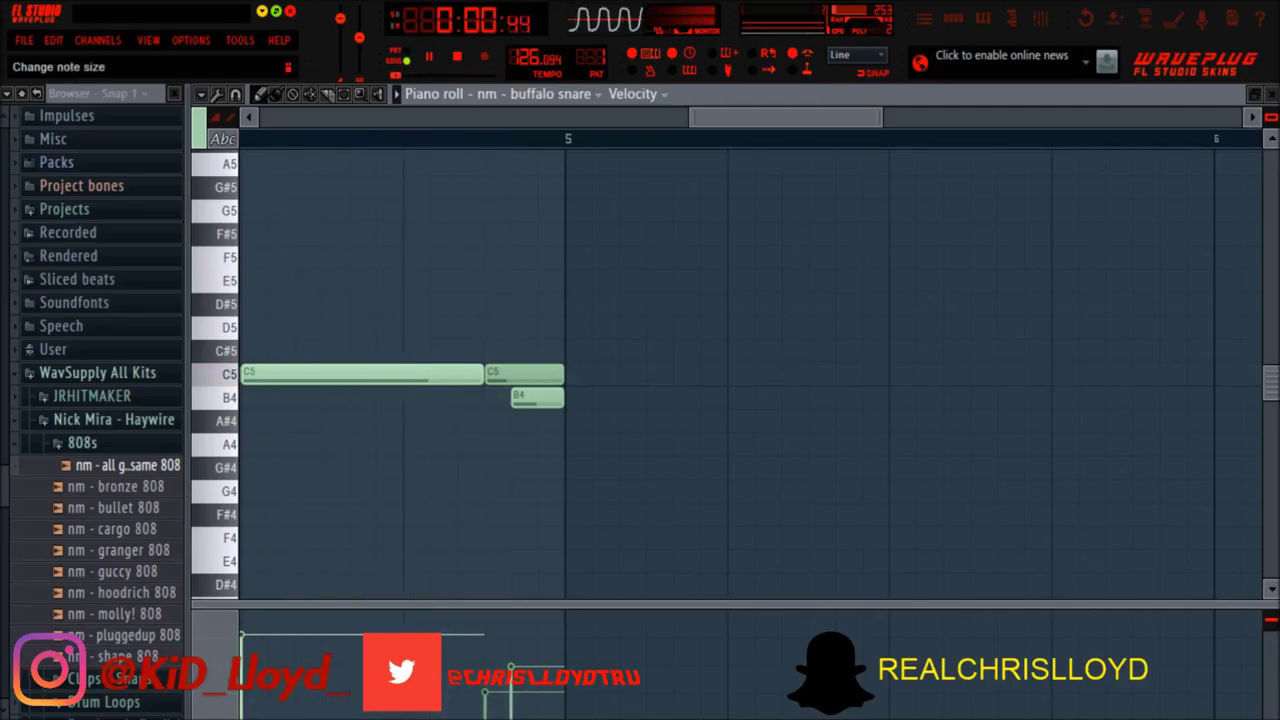
key("Escape")
key("space")
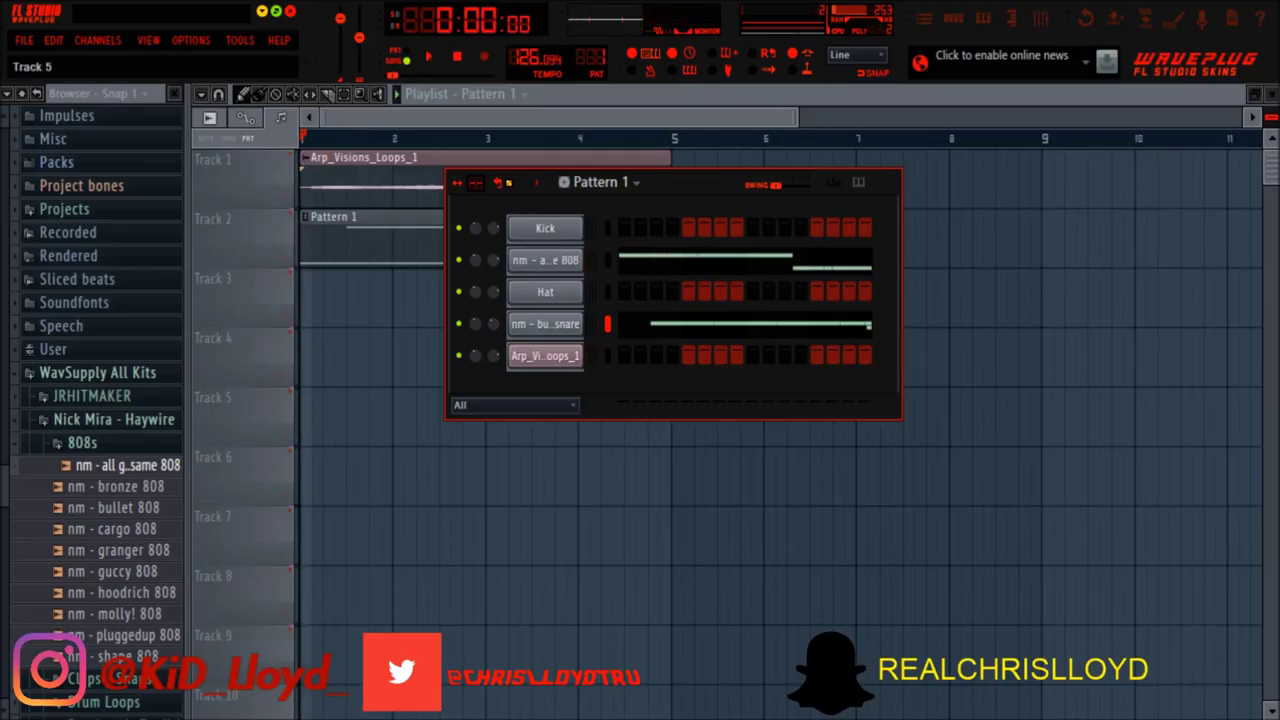
Audition the kick samples in the Nick Mira - Haywire Kicks folder, from blackpanther kick to wanted kick
left_click(82, 443)
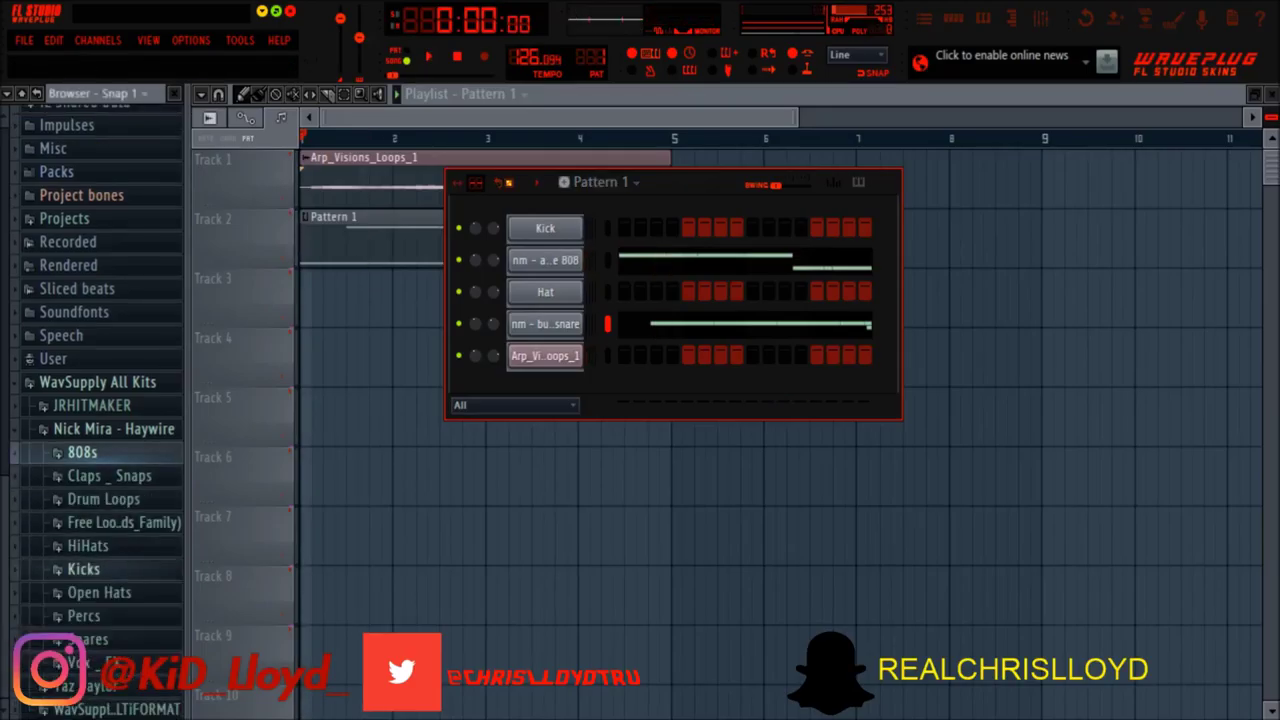
left_click(83, 569)
left_click(113, 562)
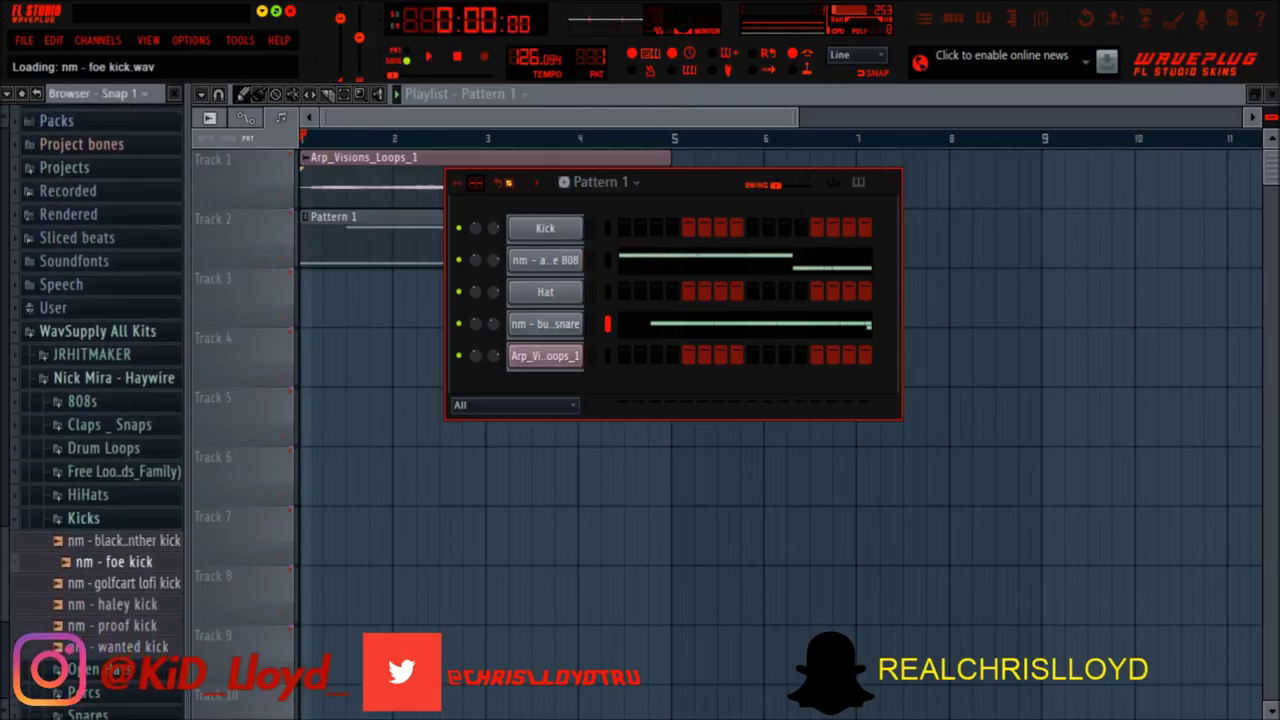
key("Down")
key("Down")
key("Down")
key("Down")
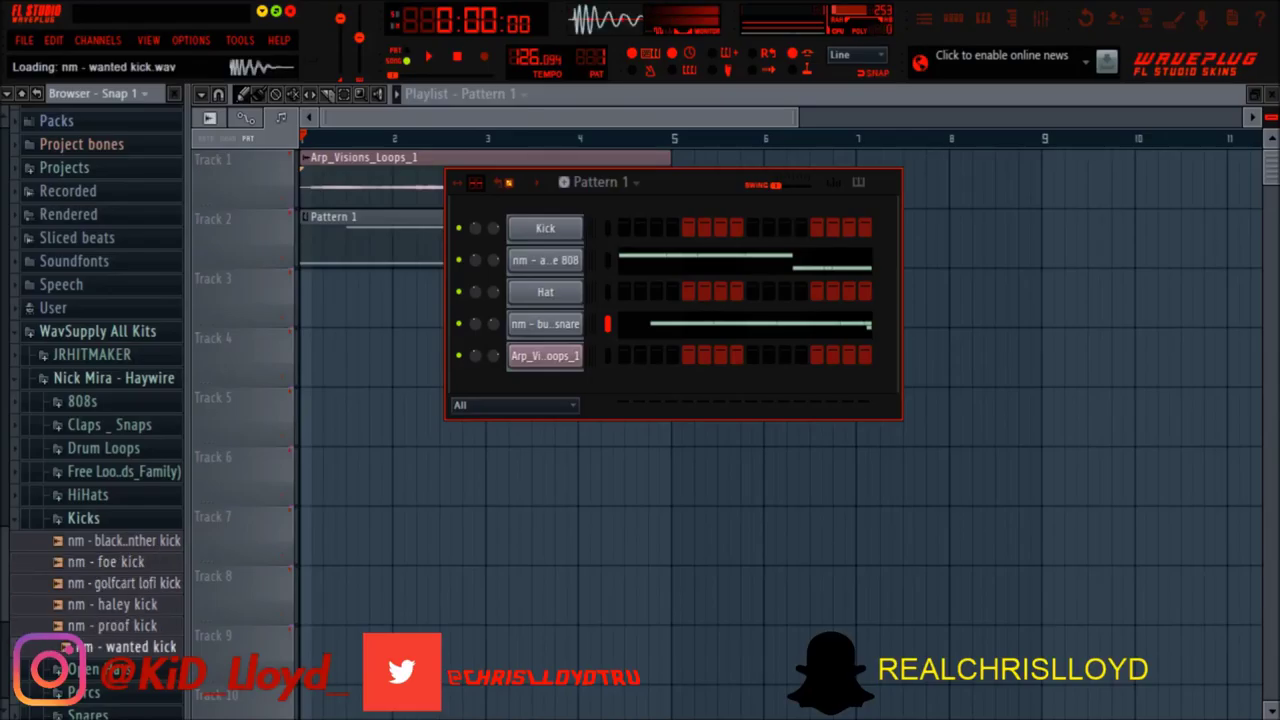
left_click(124, 541)
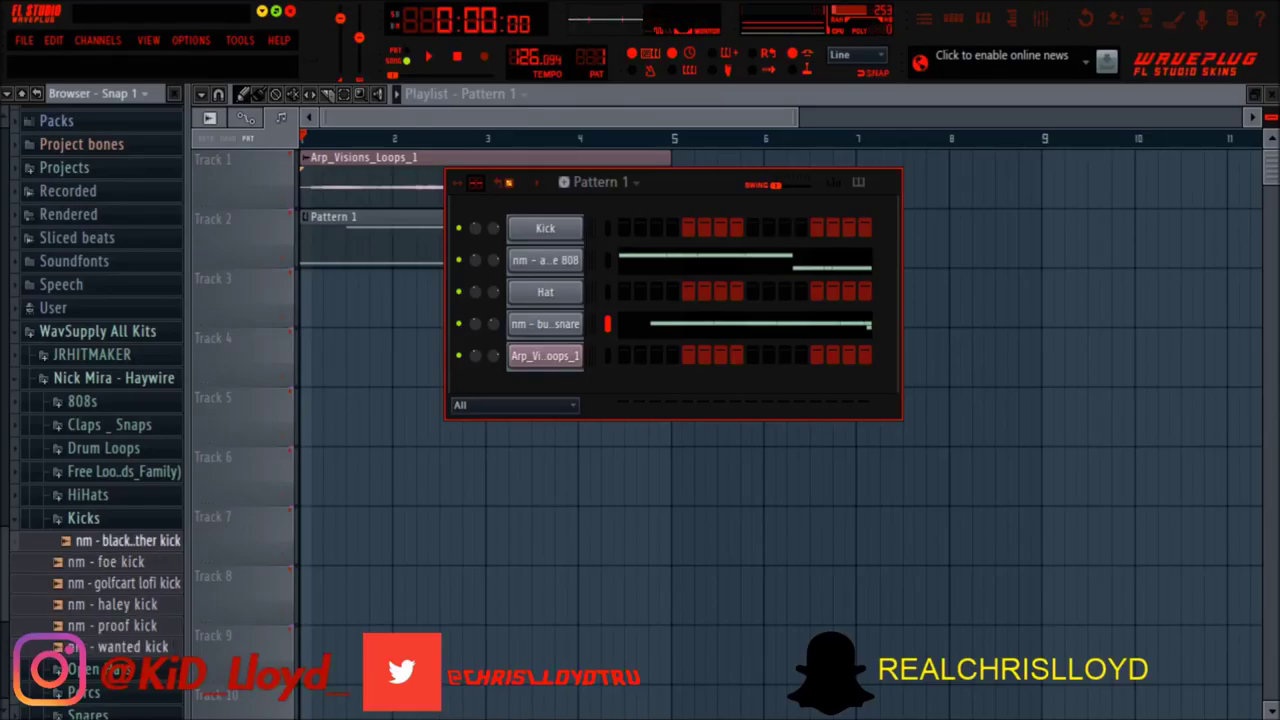
key("Down")
key("Down")
key("Down")
key("Down")
key("Down")
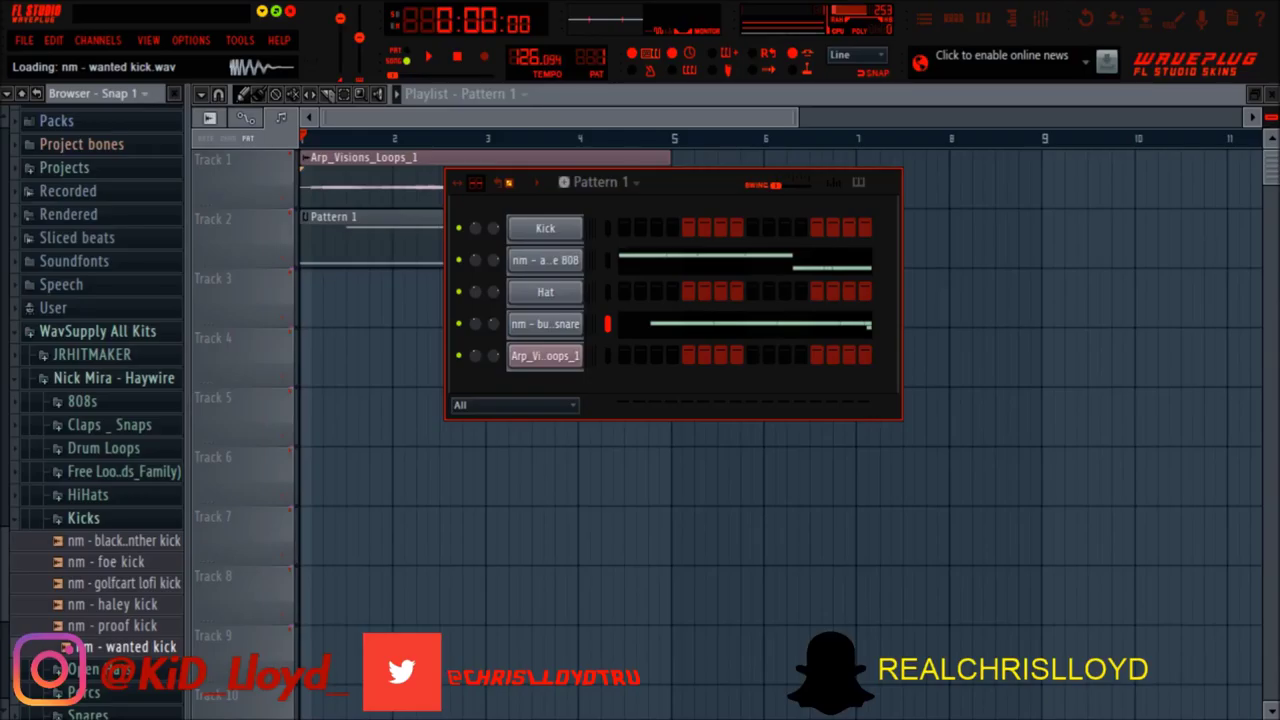
Go back through the kick samples and load nm - blackpanther kick into the Kick channel
key("Up")
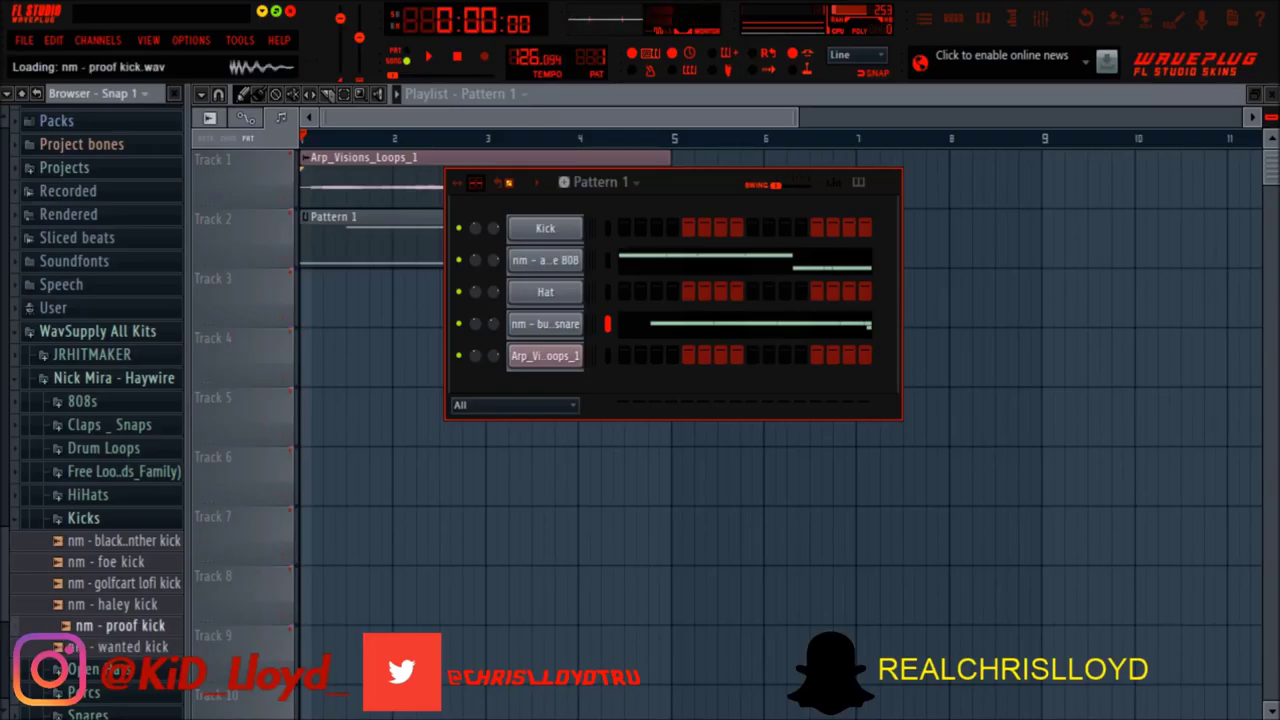
key("Up")
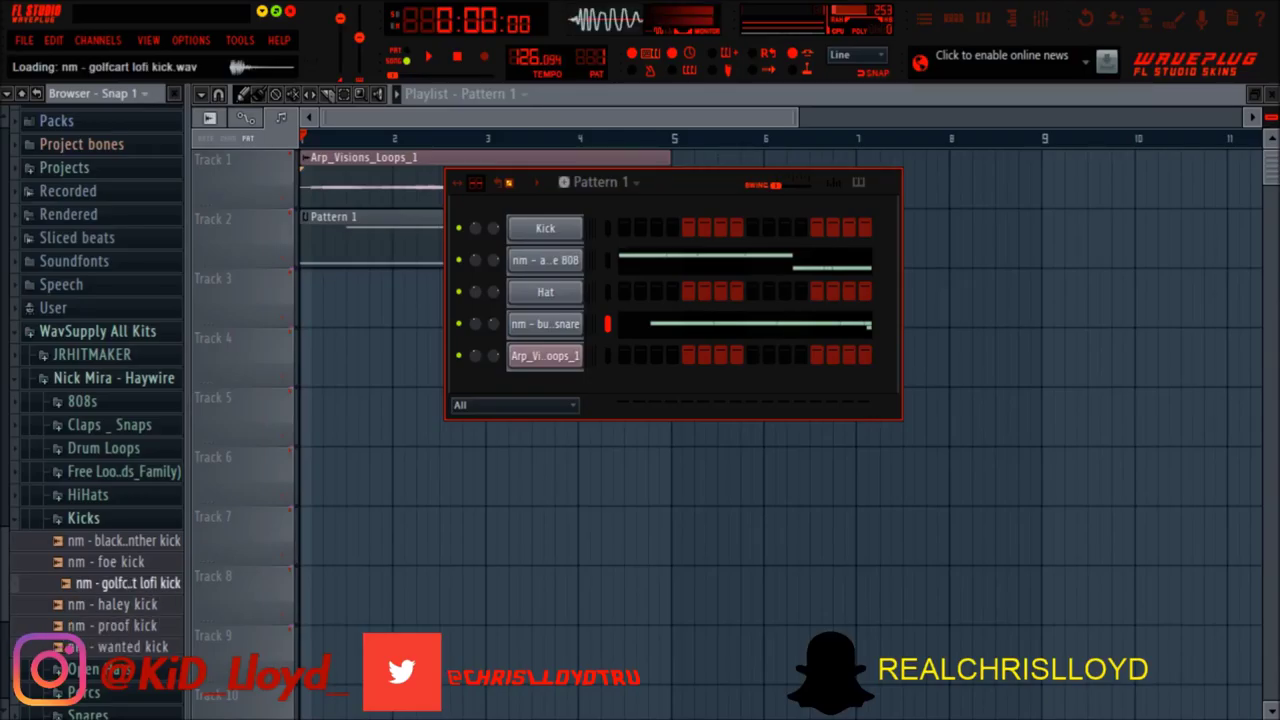
key("Up")
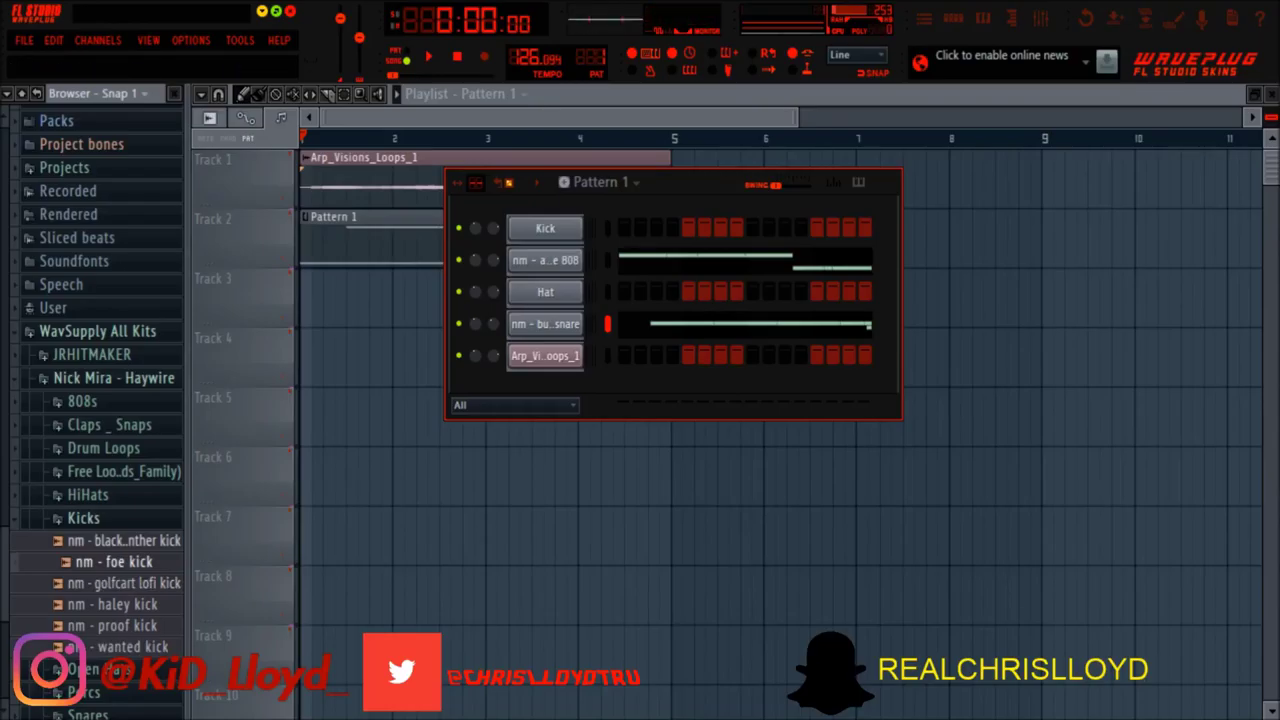
key("Up")
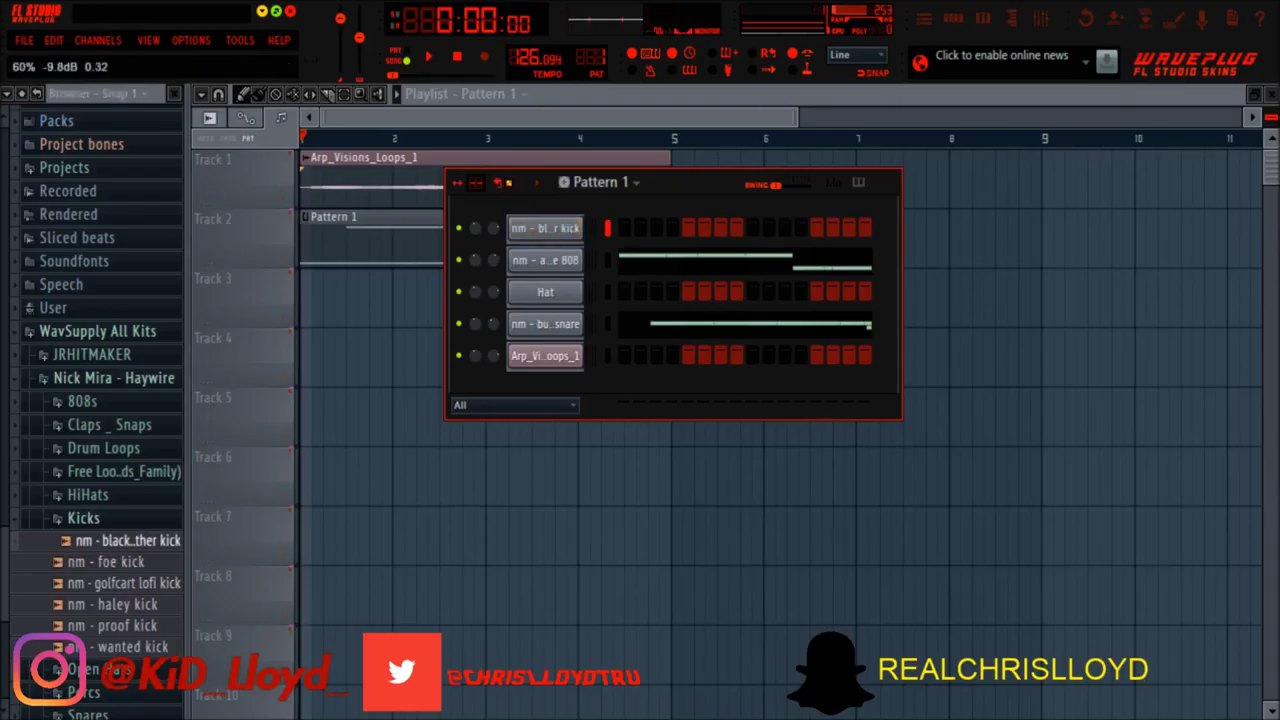
Program the blackpanther kick with seven C5 notes across bars 1 to 4 in the piano roll and replay the song
key("space")
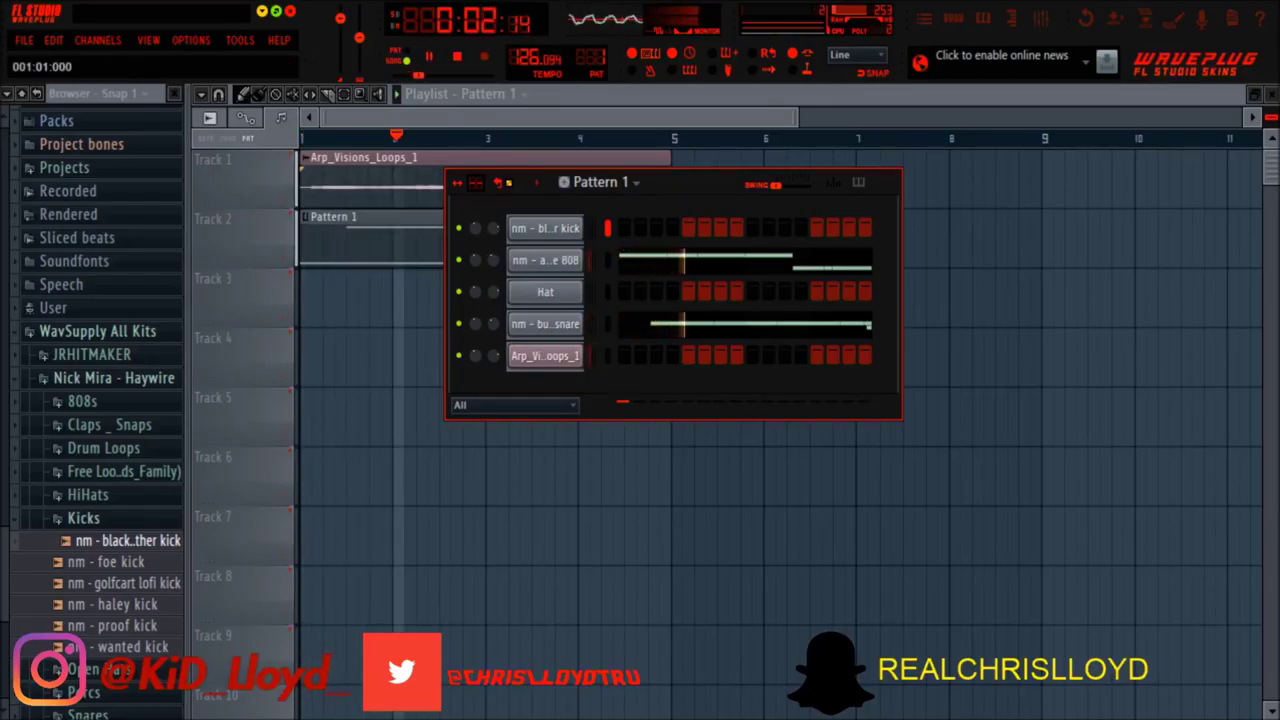
key("space")
key("space")
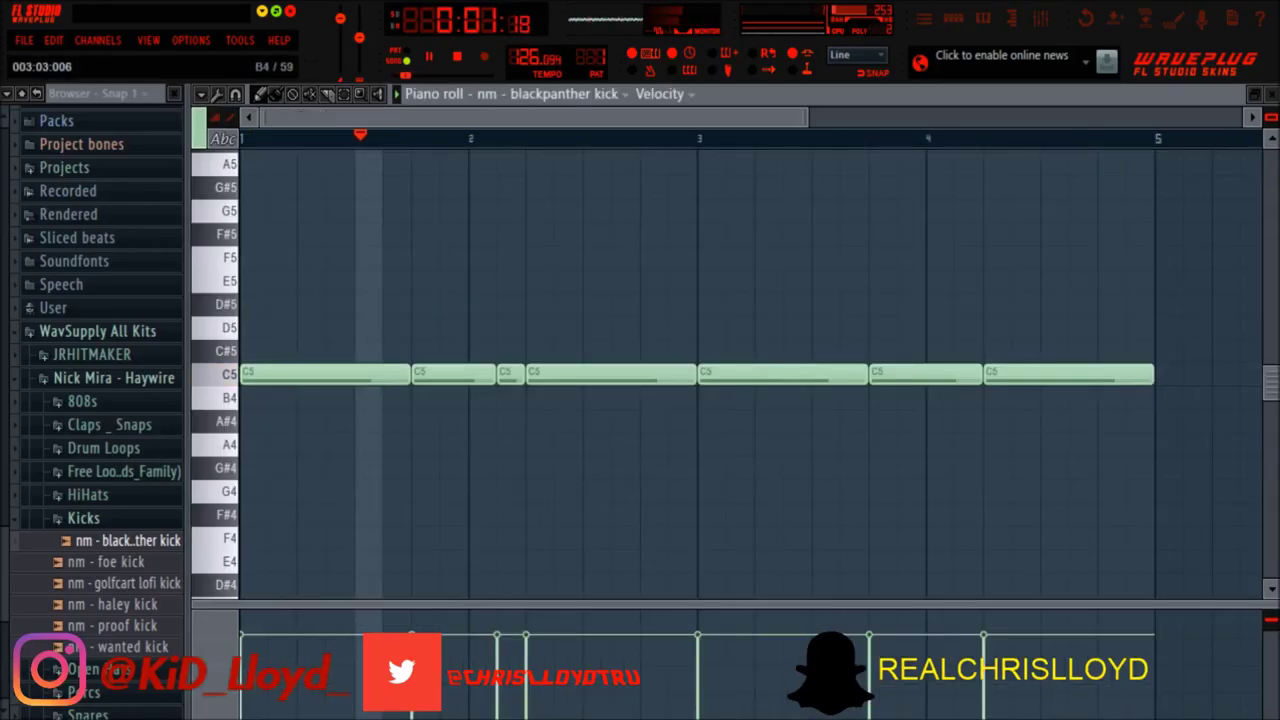
Review the 808's notes in the piano roll, then switch to the buffalo snare's notes
left_click(565, 94)
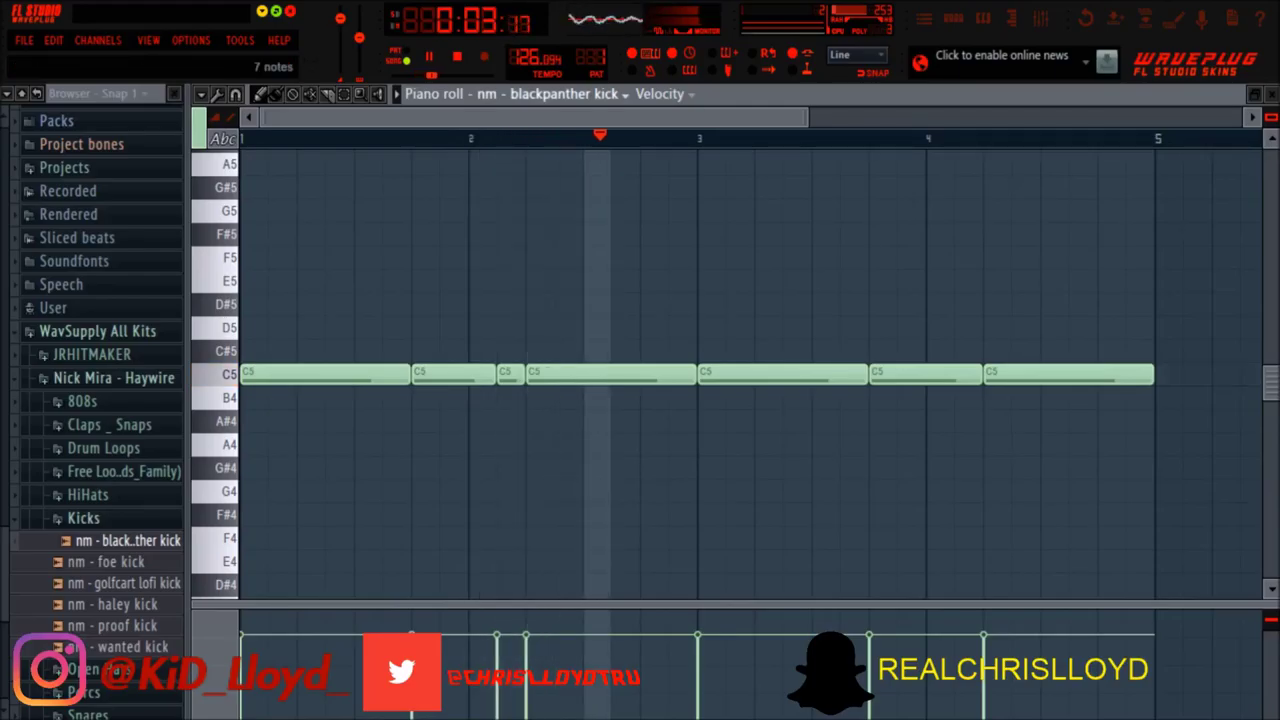
left_click(600, 250)
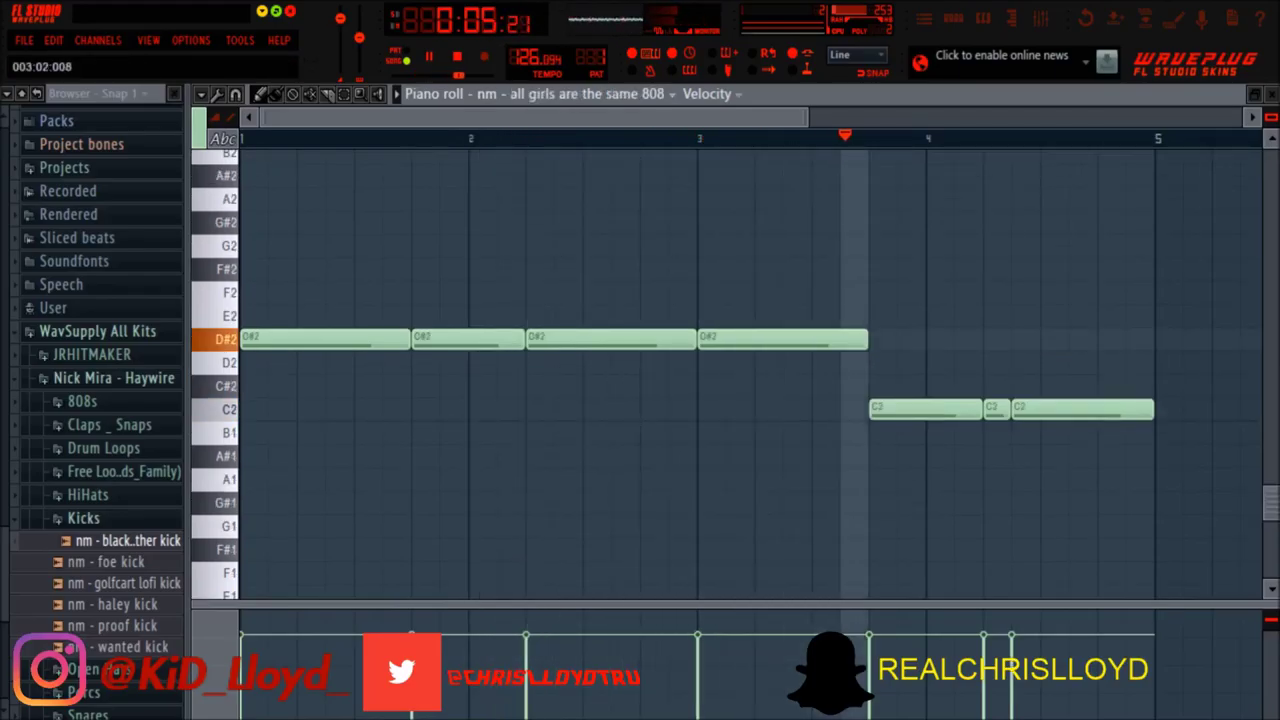
key("Down")
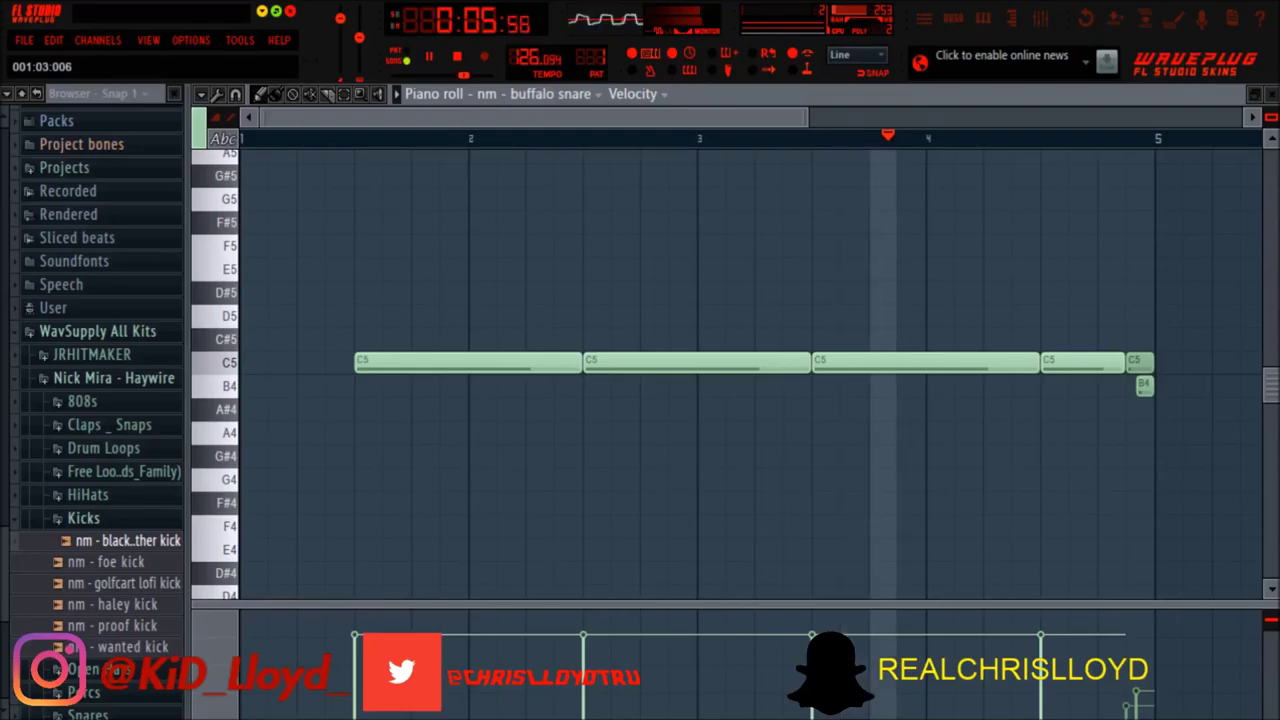
Add a short A#4 snare note just before bar 5, slicing it at the bar line and deleting the part beyond
left_click_drag(262, 118, 750, 118)
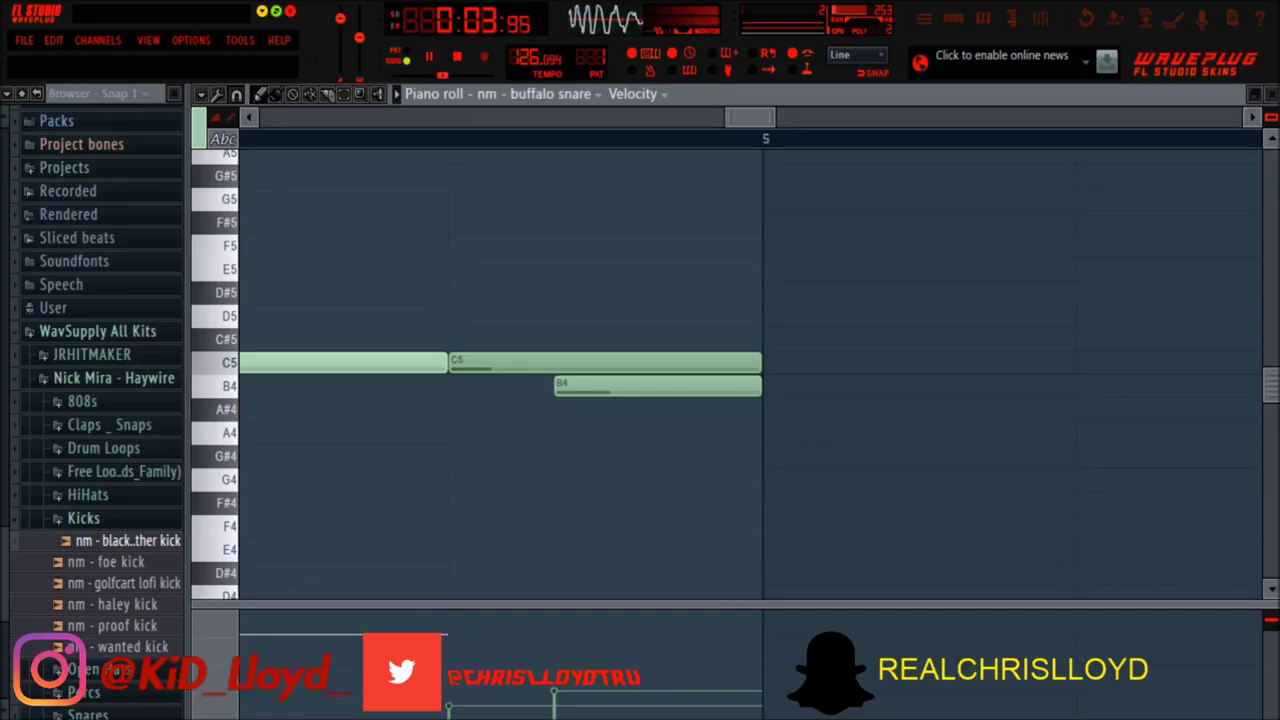
left_click(672, 410)
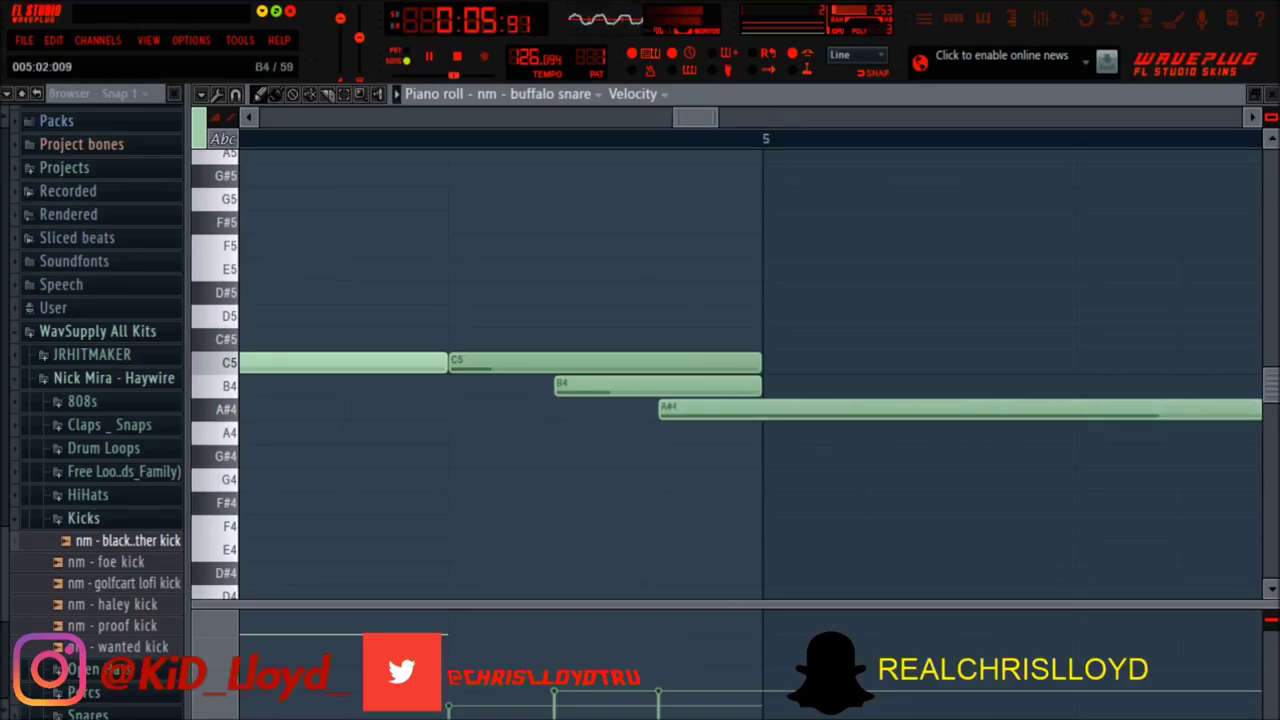
left_click(326, 94)
left_click_drag(762, 381, 762, 460)
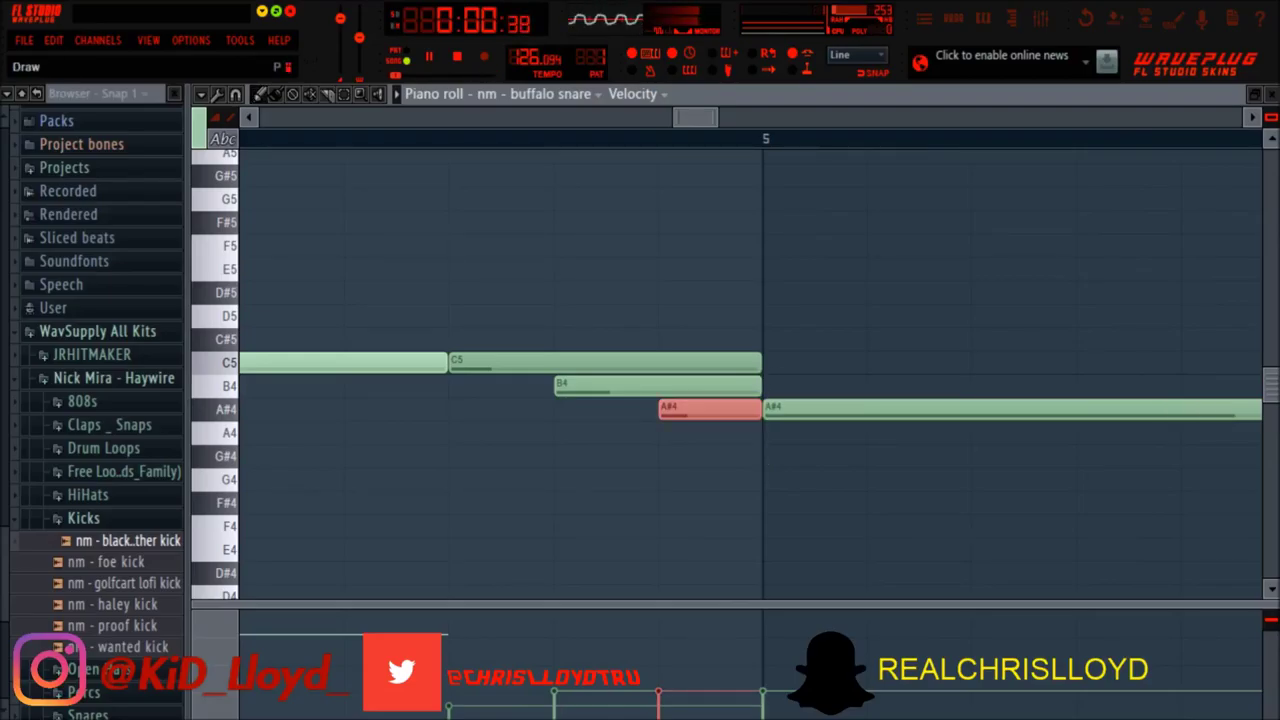
right_click(846, 410)
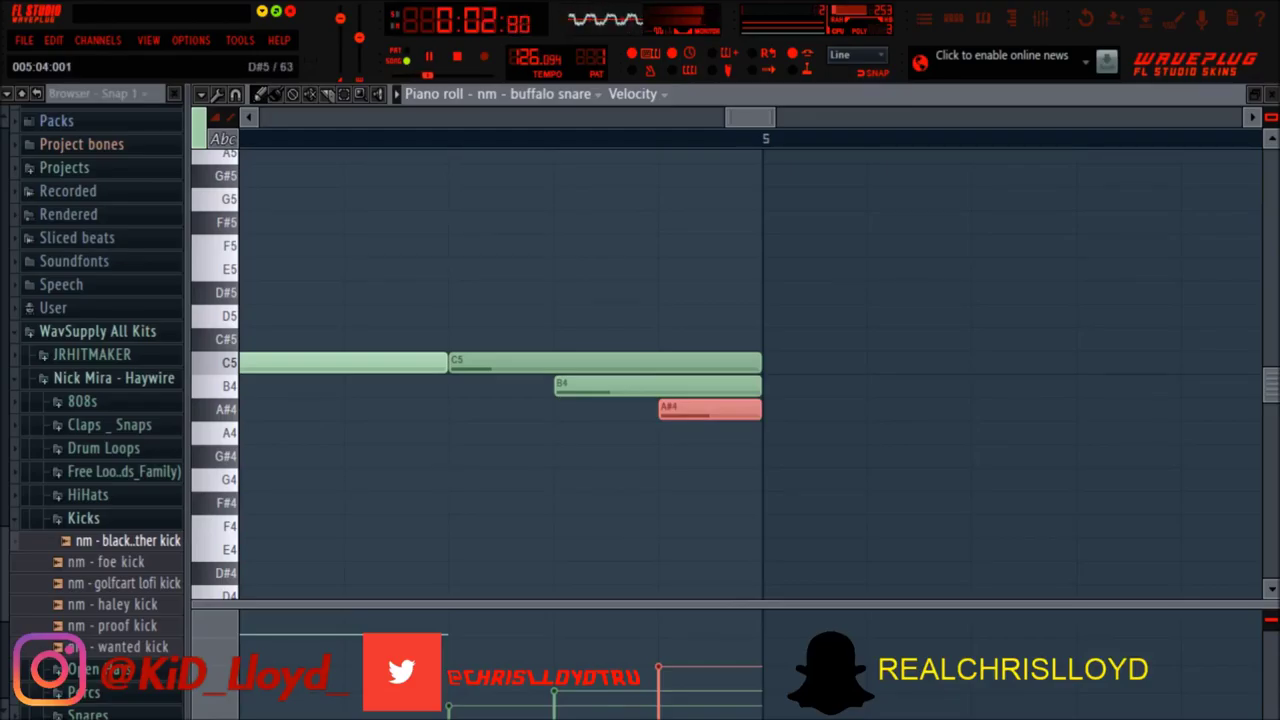
Load nm - wazowski hh into the Hat channel and enable steps 1, 3, 5, 6, 7, 11, 13 and 15
key("Escape")
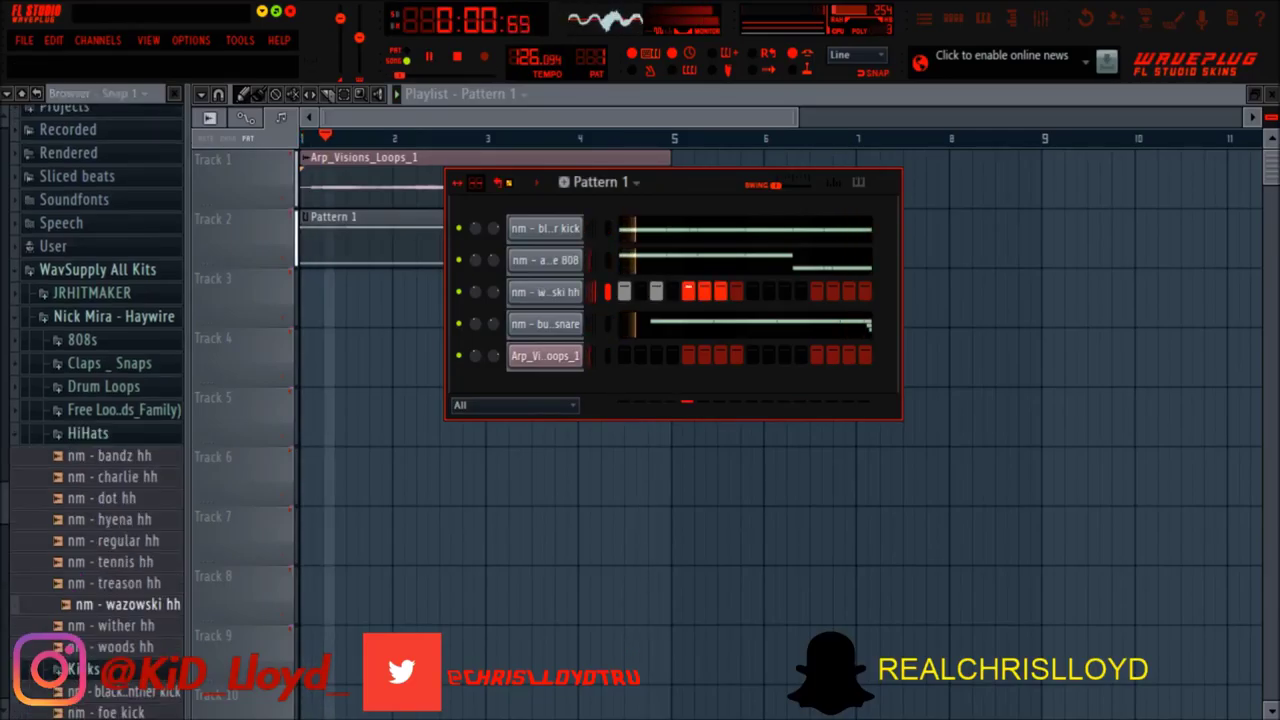
key("space")
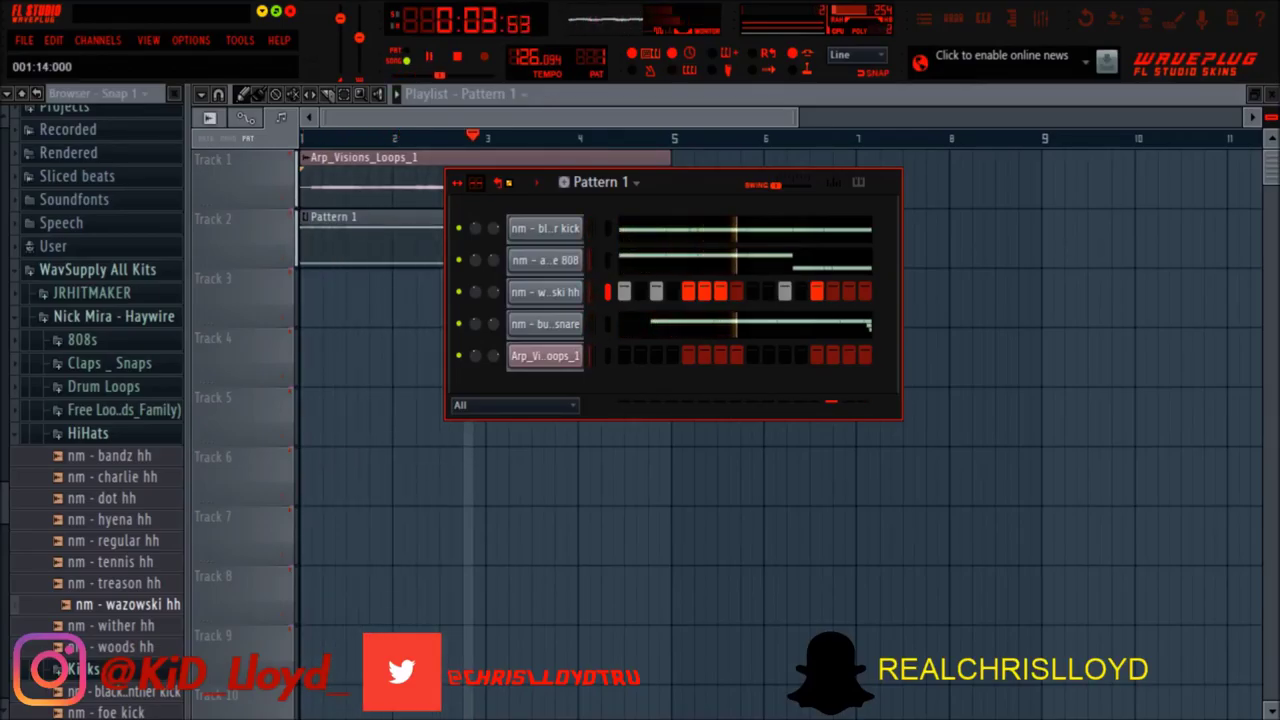
key("space")
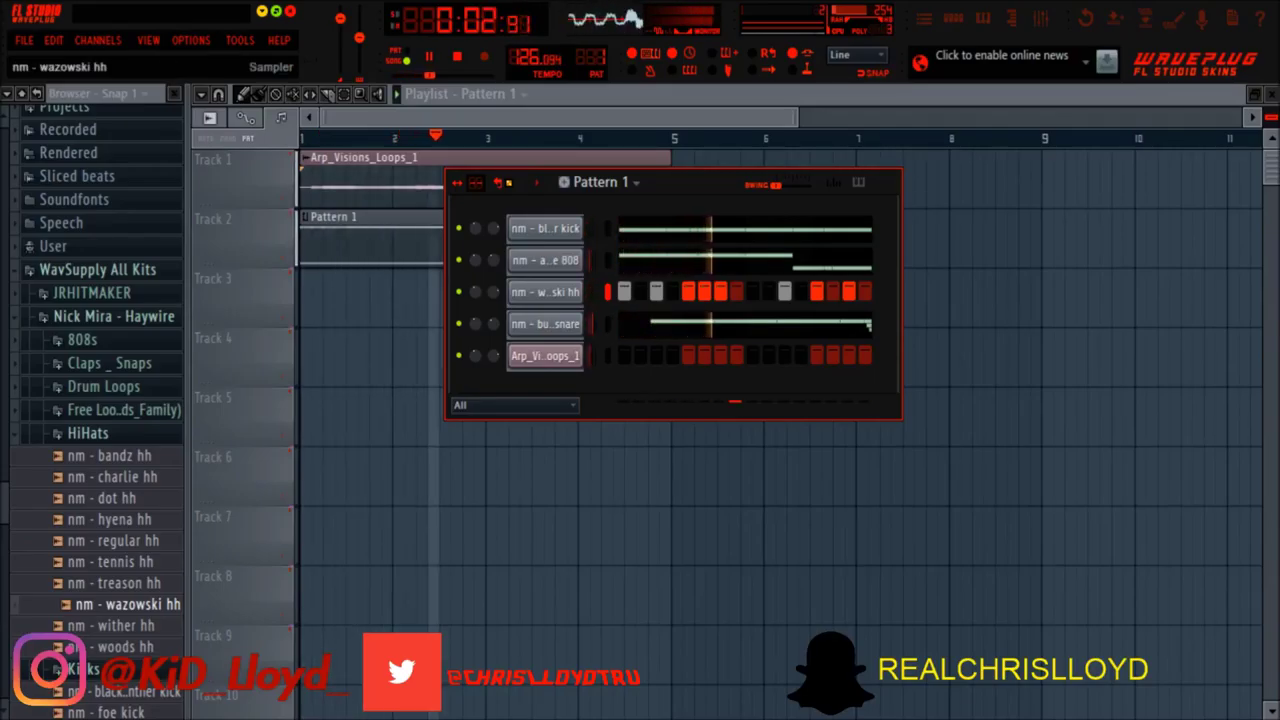
In the wazowski hi-hat's piano roll, delete all C5 notes from step 5 of bar 2 through the end of bar 4
key("F7")
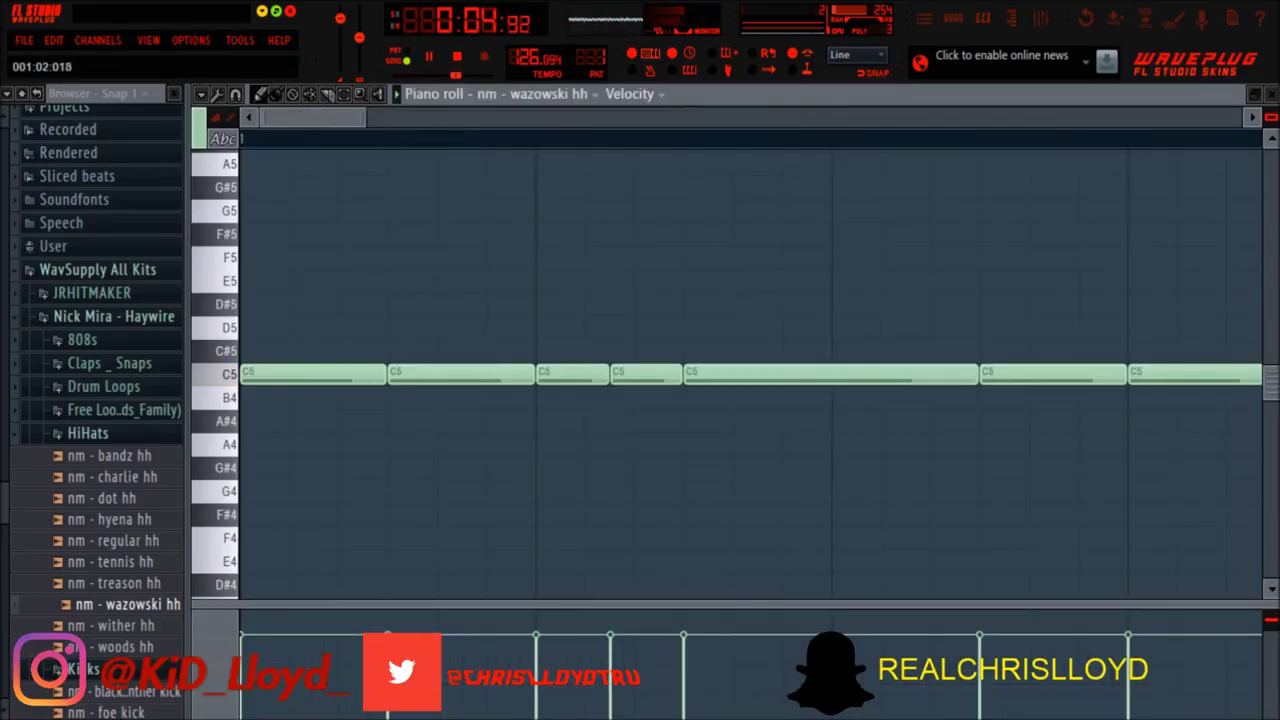
left_click_drag(366, 117, 658, 117)
key("space")
key("space")
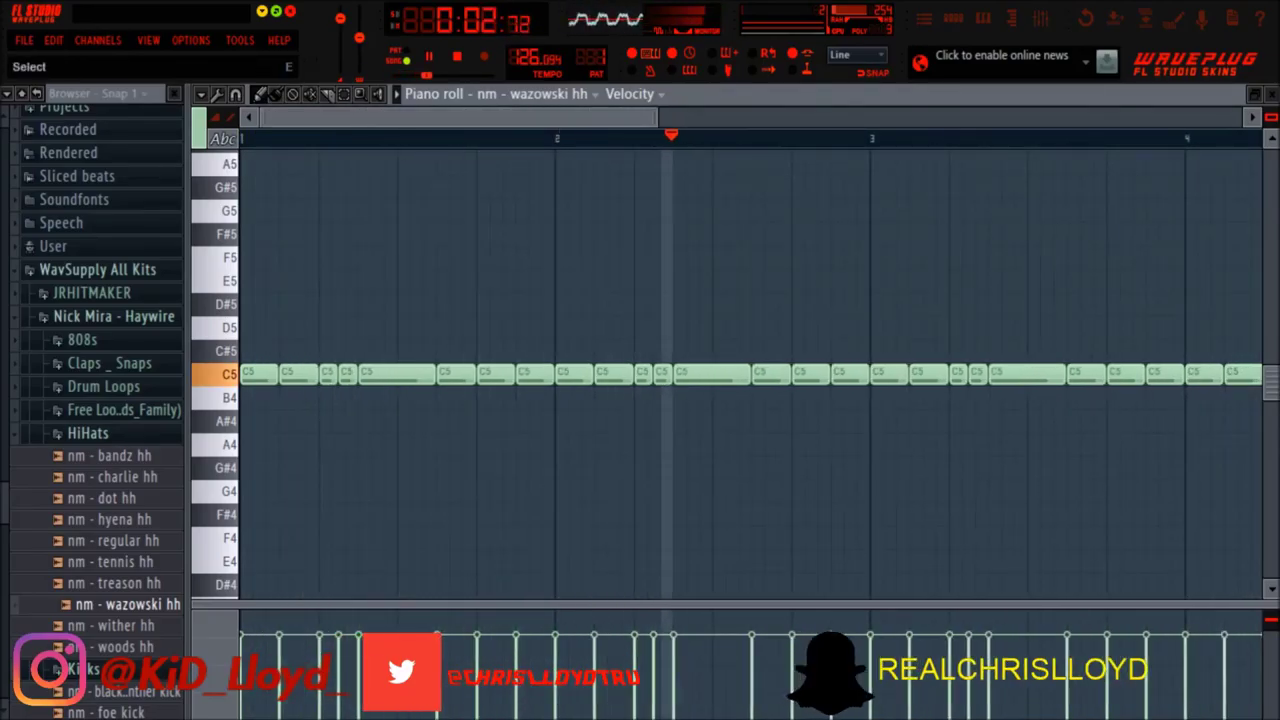
left_click_drag(643, 344, 1171, 382)
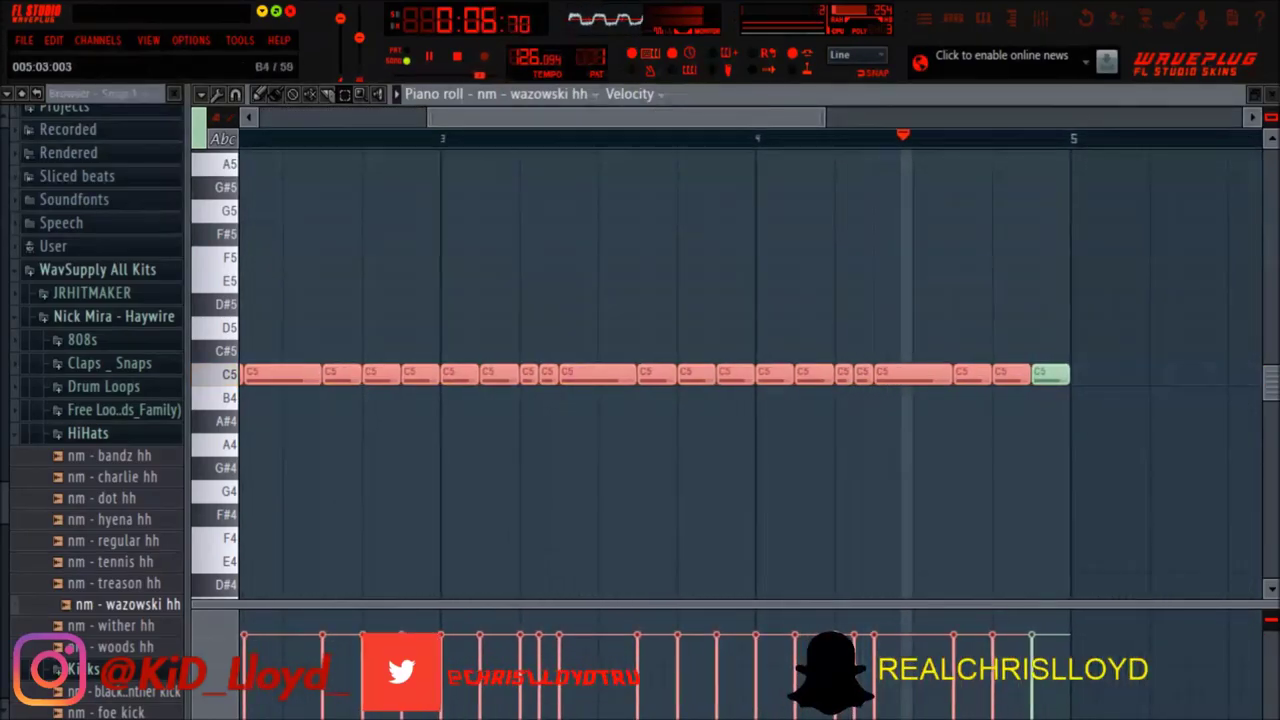
key("Delete")
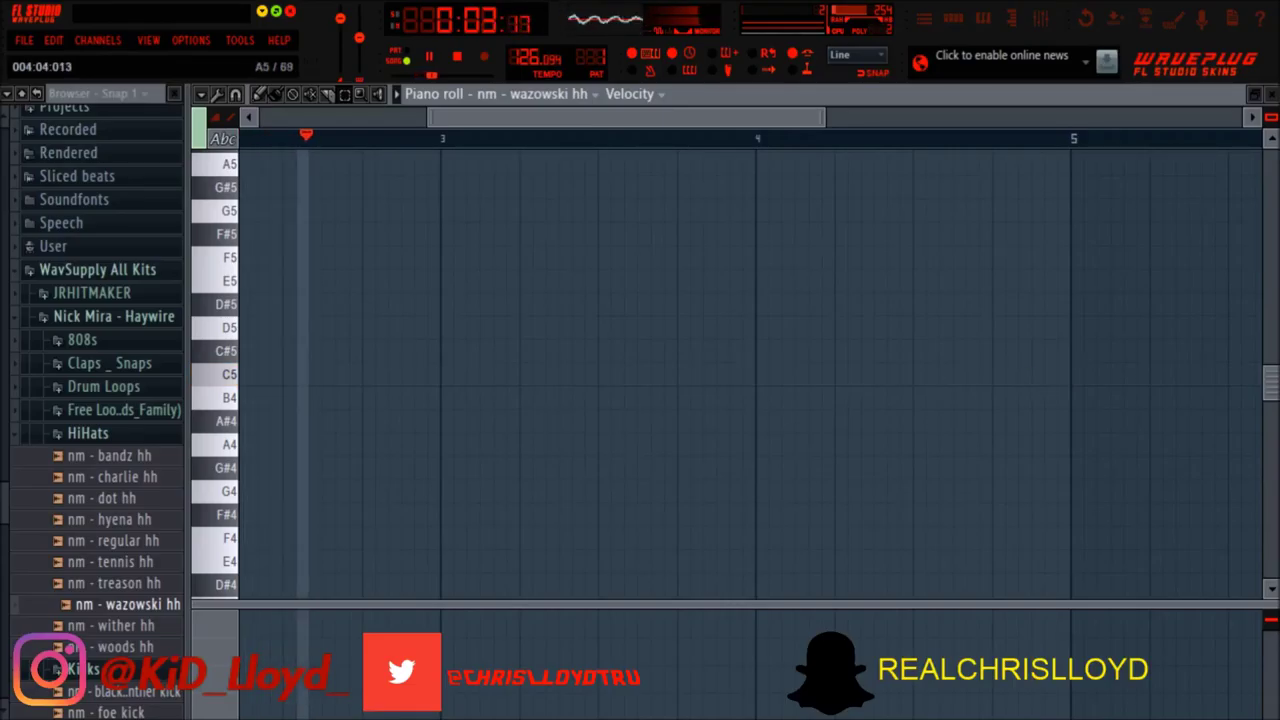
Draw a fast roll of three equally short C5 hi-hat notes starting at step 5 of bar 2
left_click_drag(760, 117, 120, 150)
key("space")
key("space")
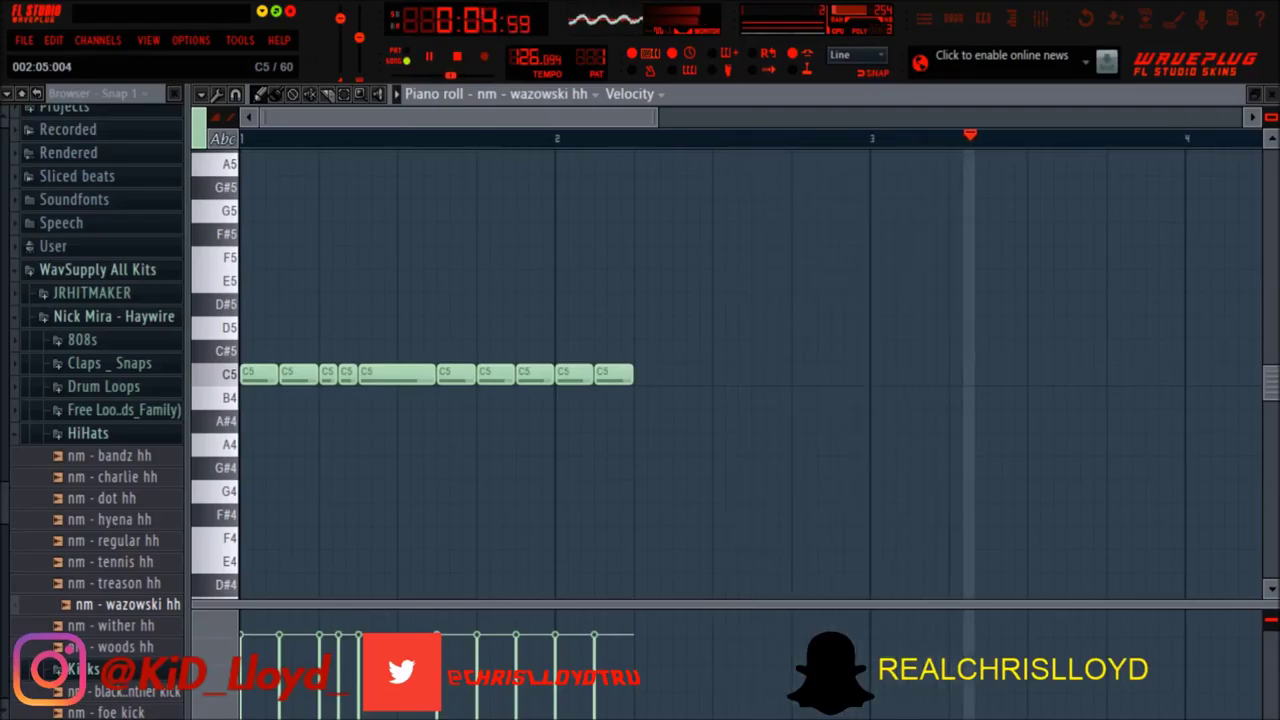
left_click(640, 375)
left_click_drag(671, 375, 658, 375)
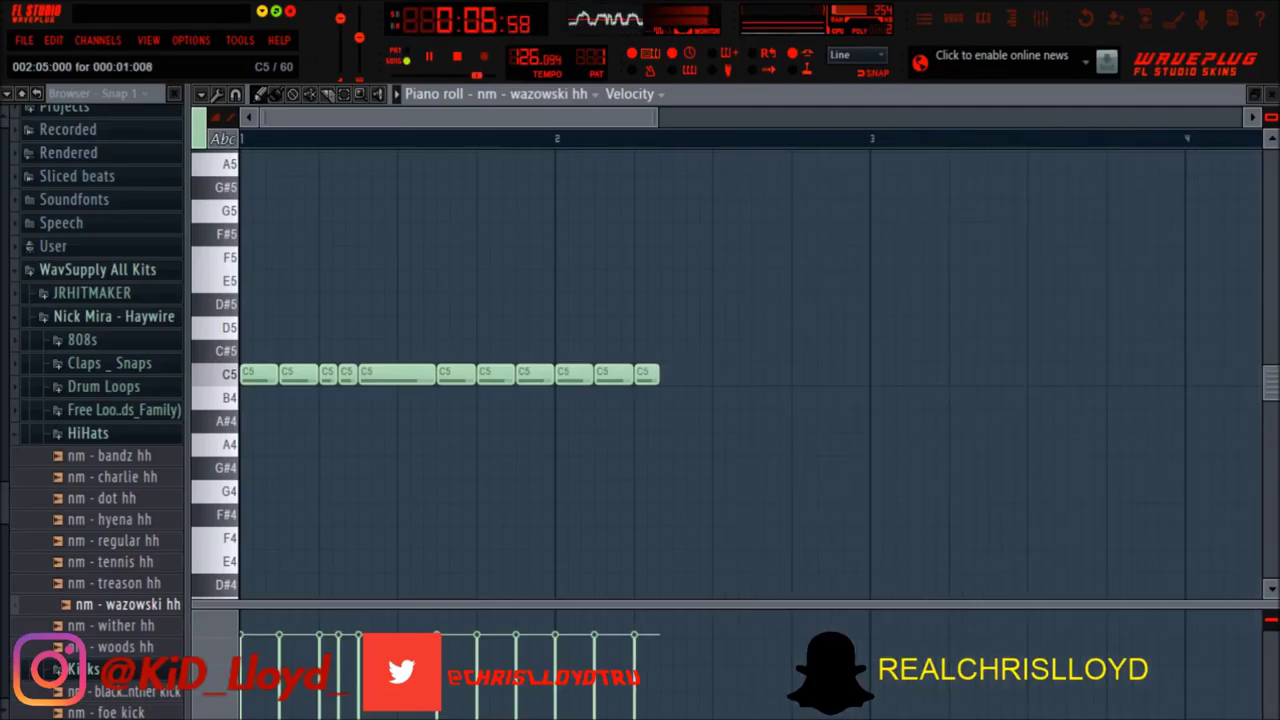
left_click(666, 375)
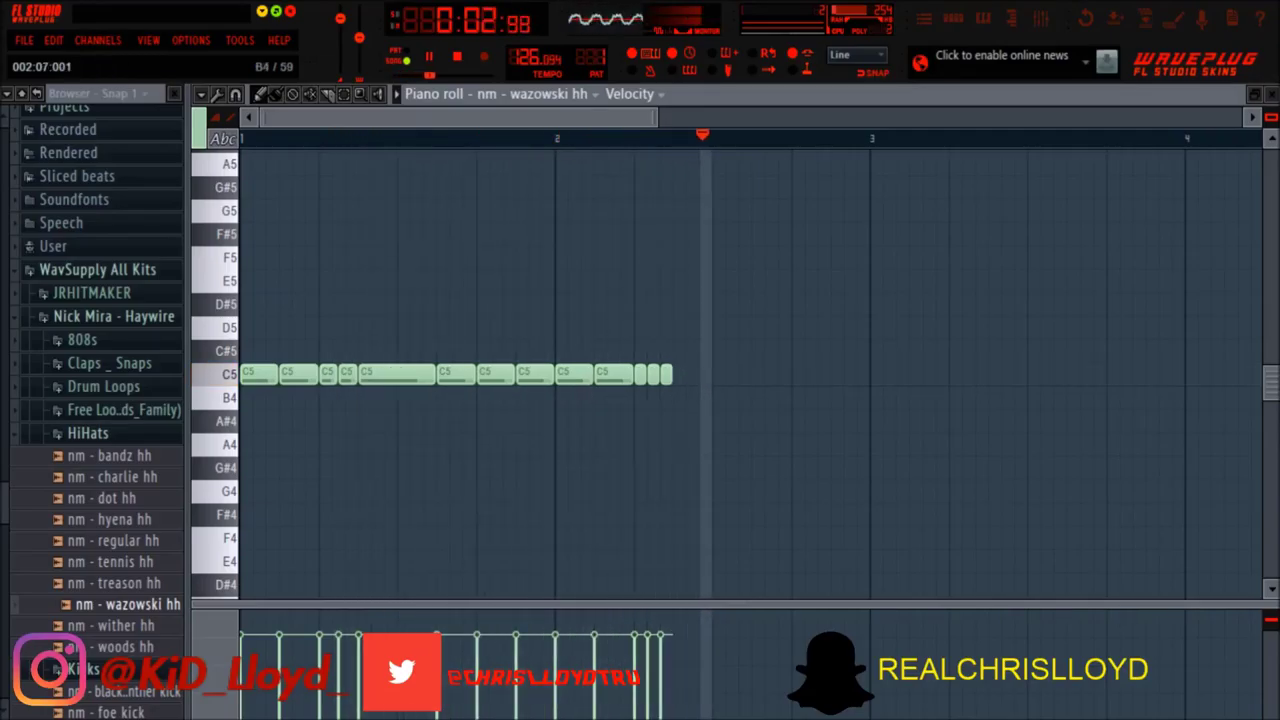
left_click(679, 375)
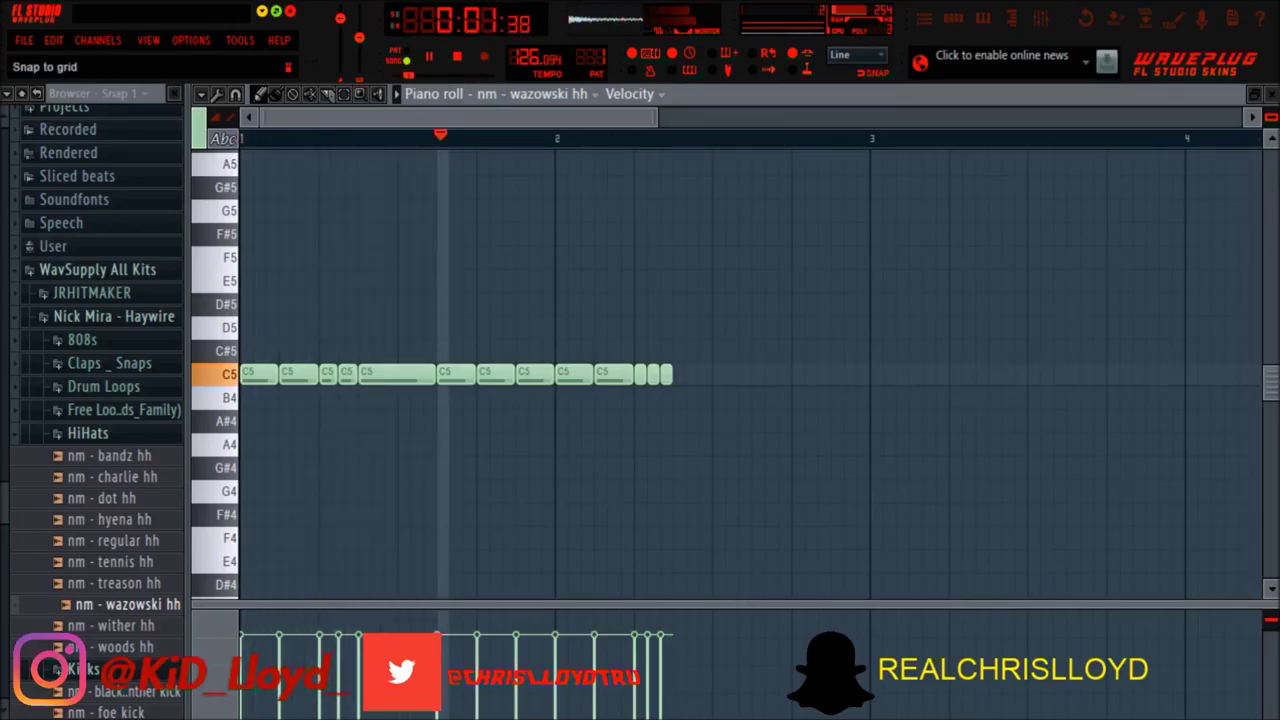
Change the grid snap and add a two-step C5 hi-hat note right after the roll in bar 2, then replay the song
left_click(264, 236)
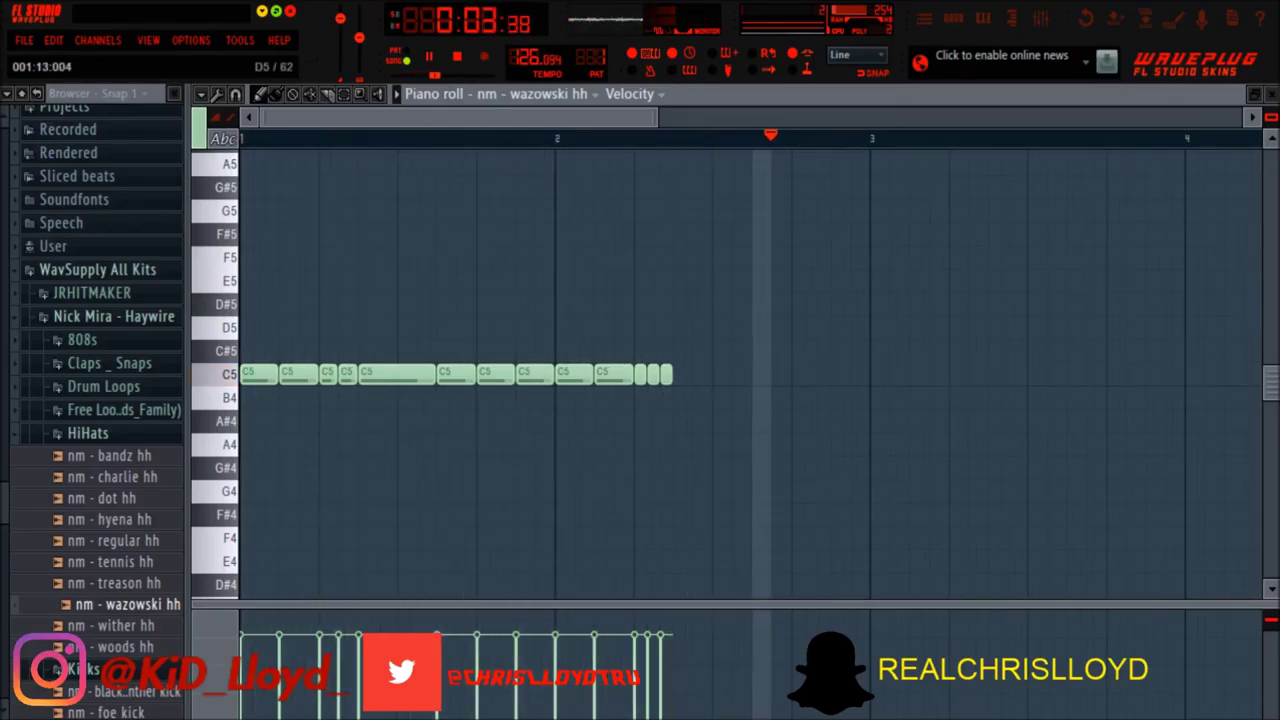
left_click(682, 375)
key("space")
key("space")
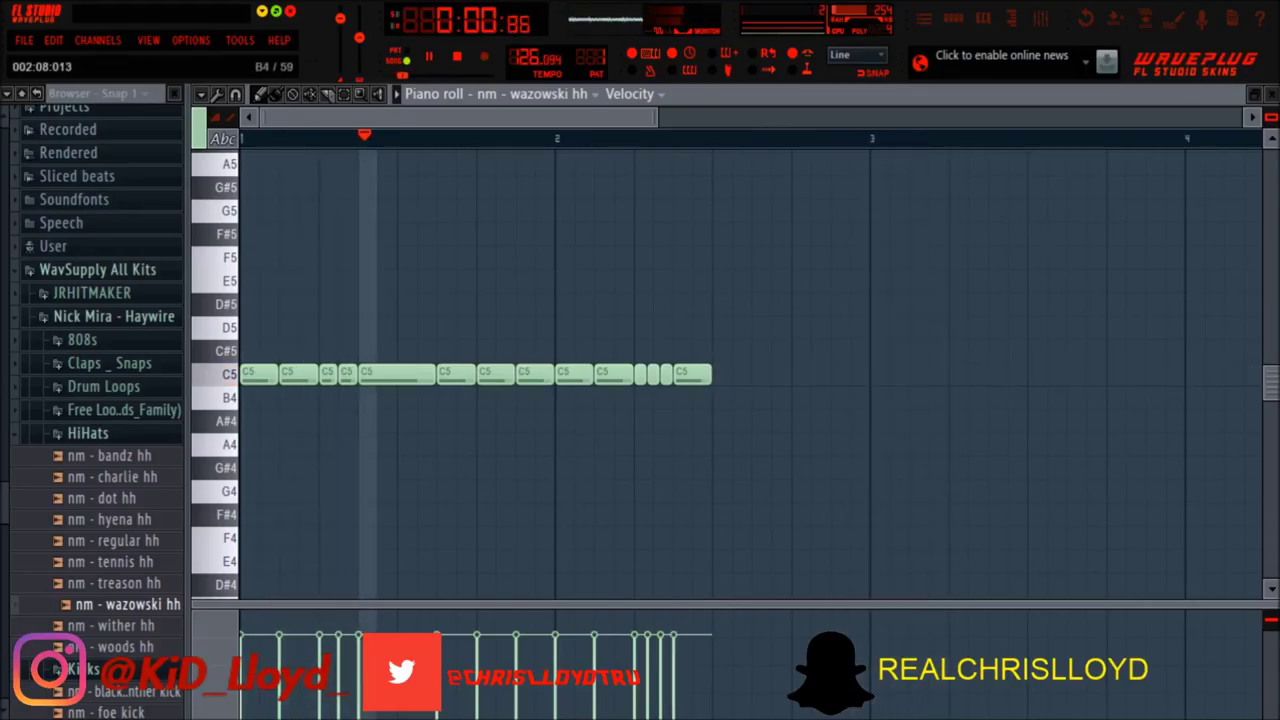
Add a two-step C5 hi-hat note at step 9 of bar 2 and fill bar 3 with eight two-step C5 notes
left_click(721, 375)
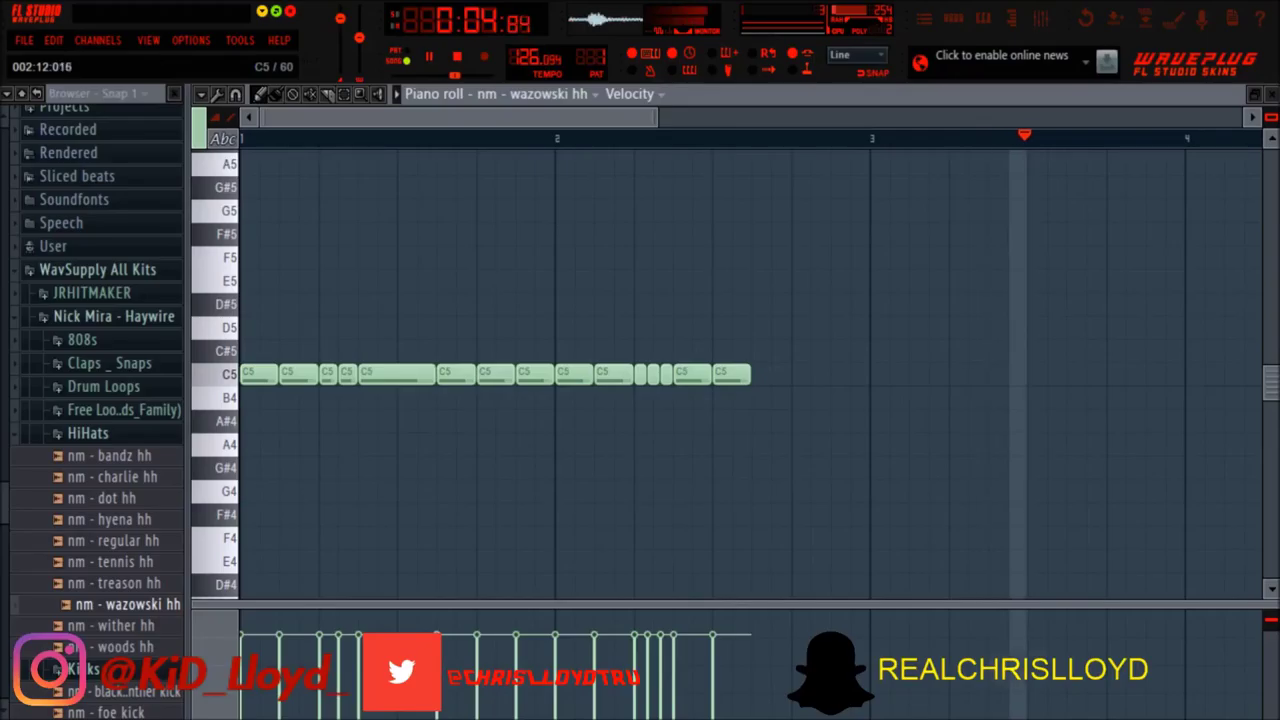
left_click(797, 375)
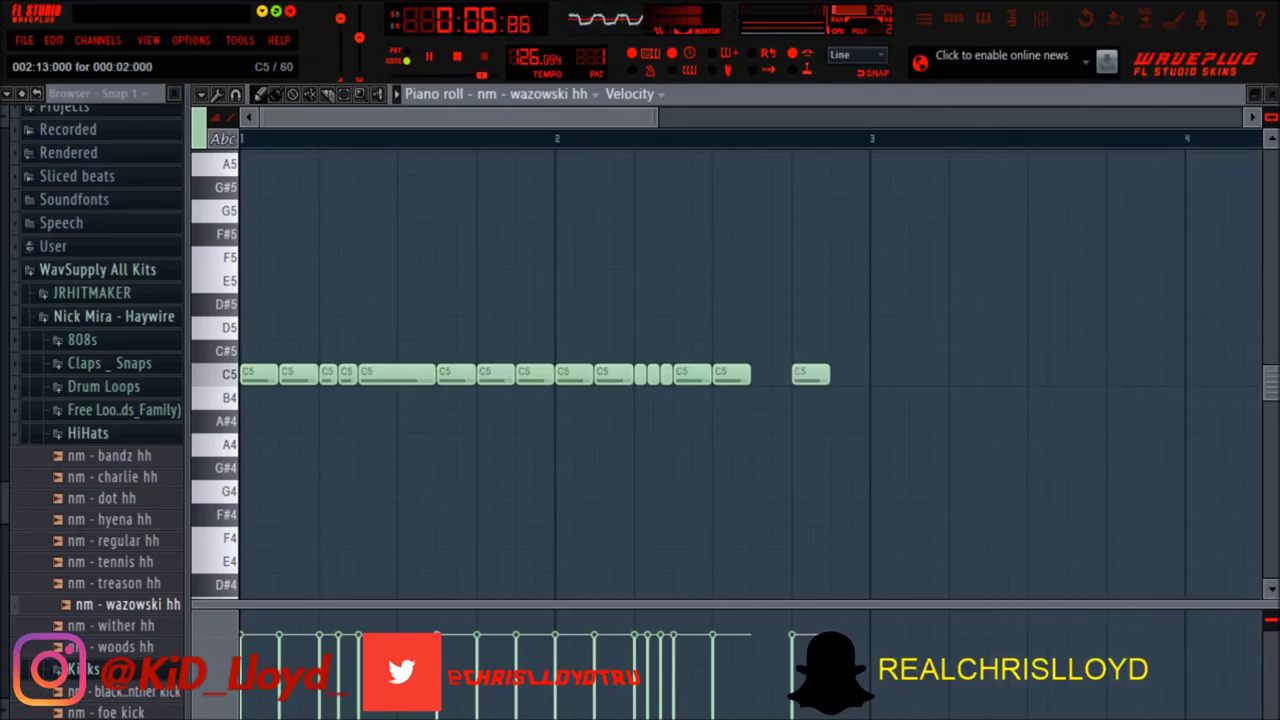
left_click_drag(857, 375, 876, 375)
left_click(915, 375)
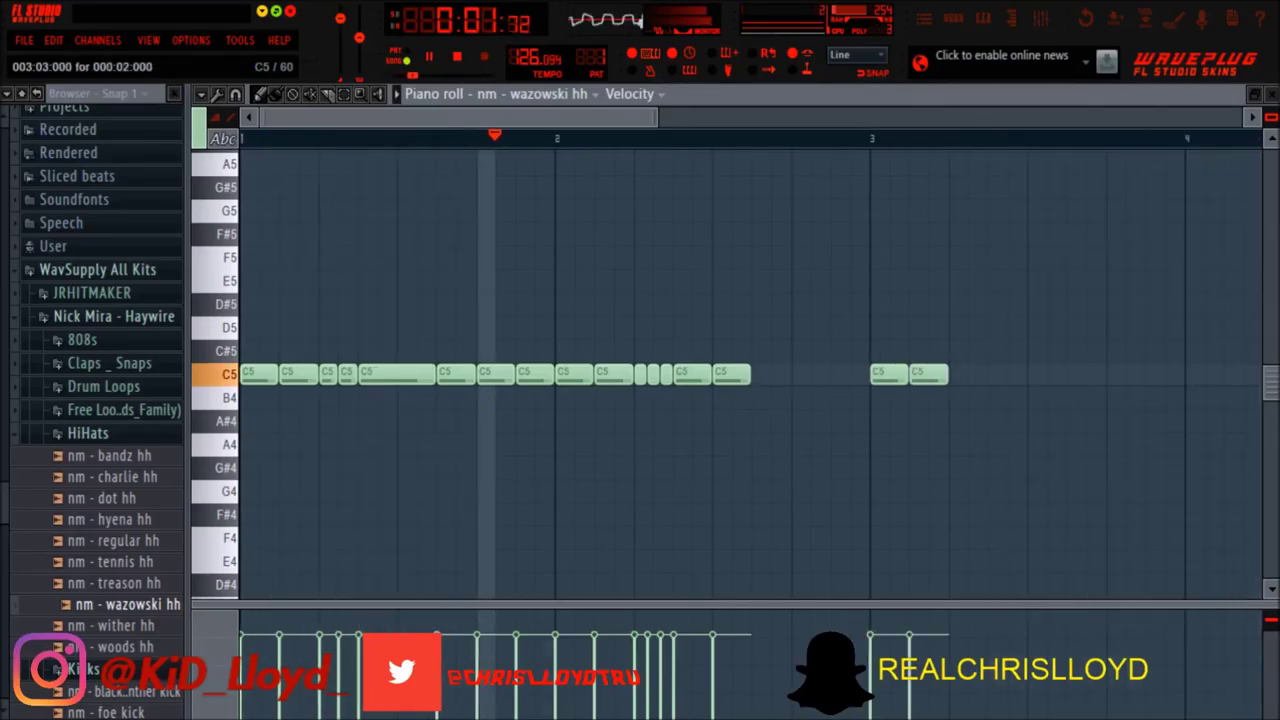
left_click(956, 375)
left_click(995, 375)
left_click(1035, 375)
left_click(1075, 375)
left_click(1115, 375)
left_click(1155, 375)
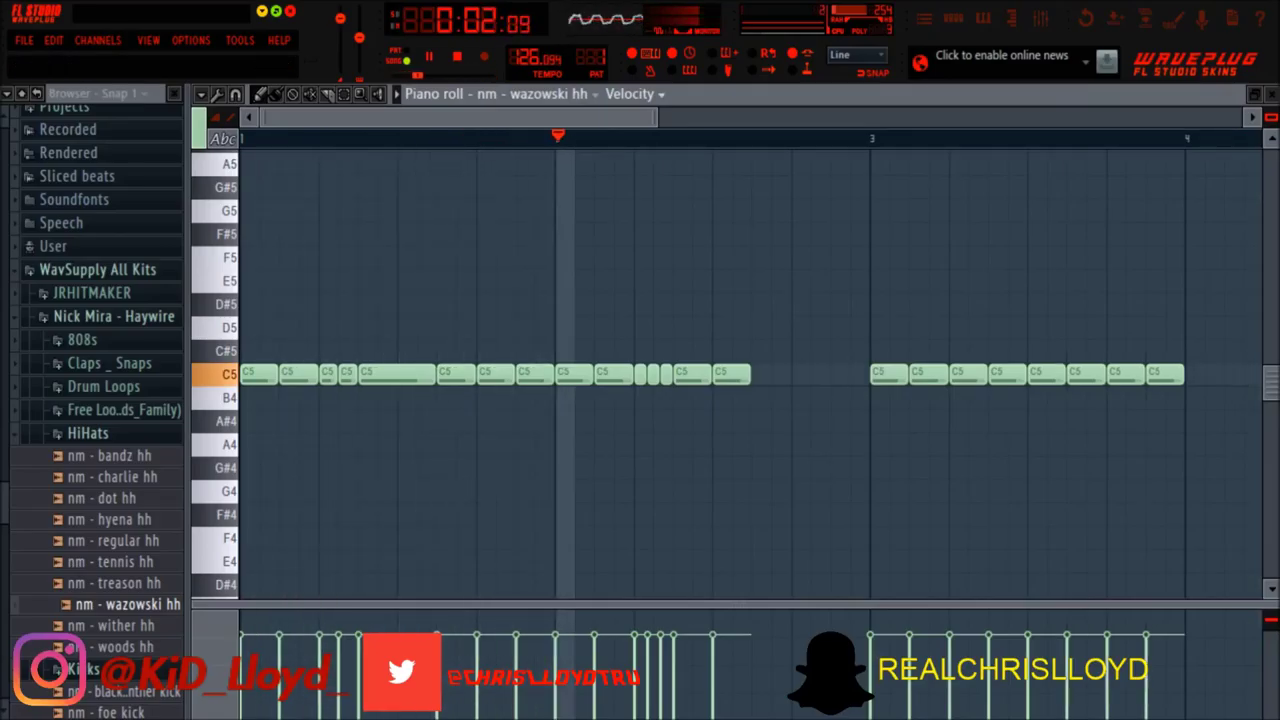
Replace the two C5 hi-hat notes covering steps 9 to 12 of bar 3 with three equally short C5 notes
left_click_drag(634, 118, 822, 118)
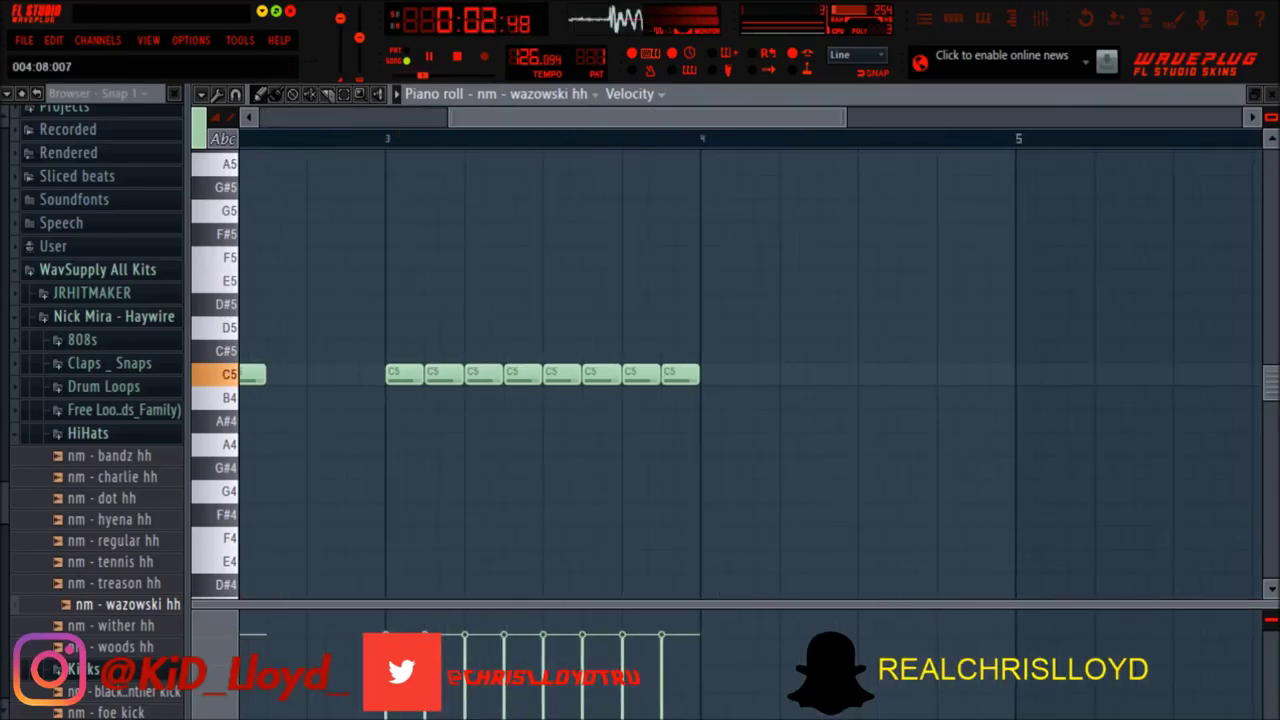
scroll(800, 375, "up", 4)
left_click(515, 375)
right_click(515, 375)
left_click_drag(668, 118, 552, 118)
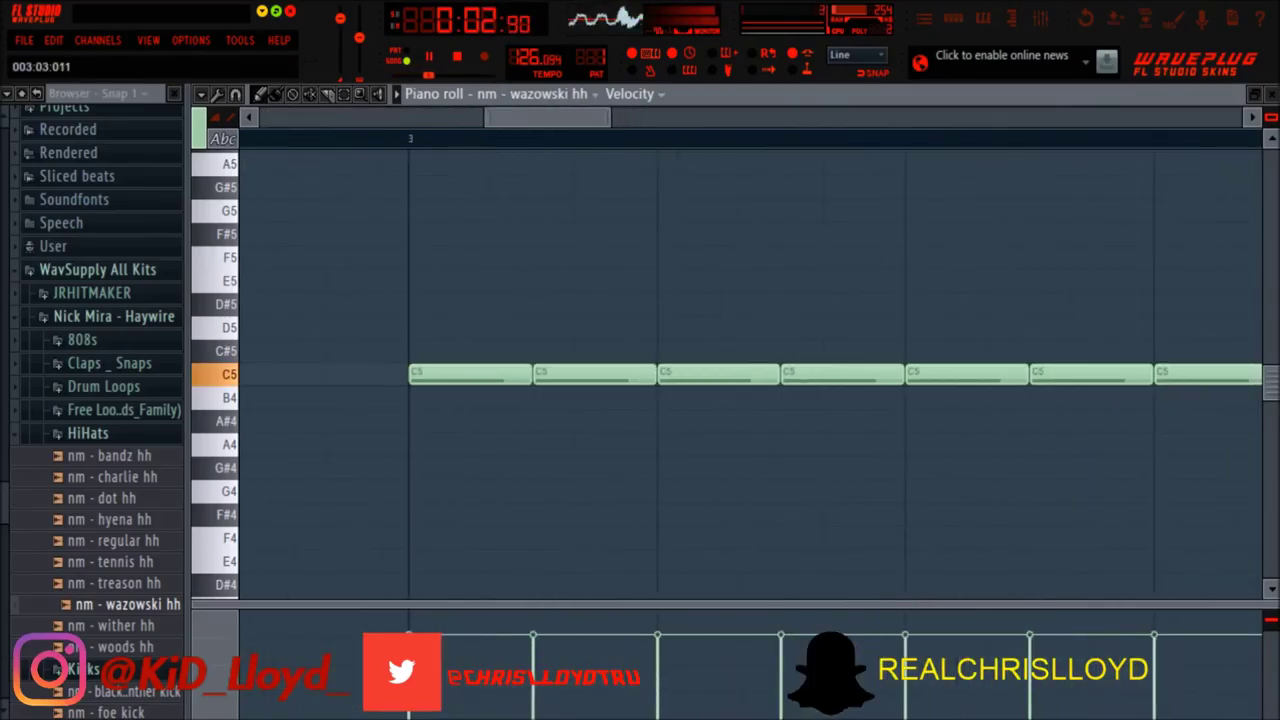
right_click(922, 376)
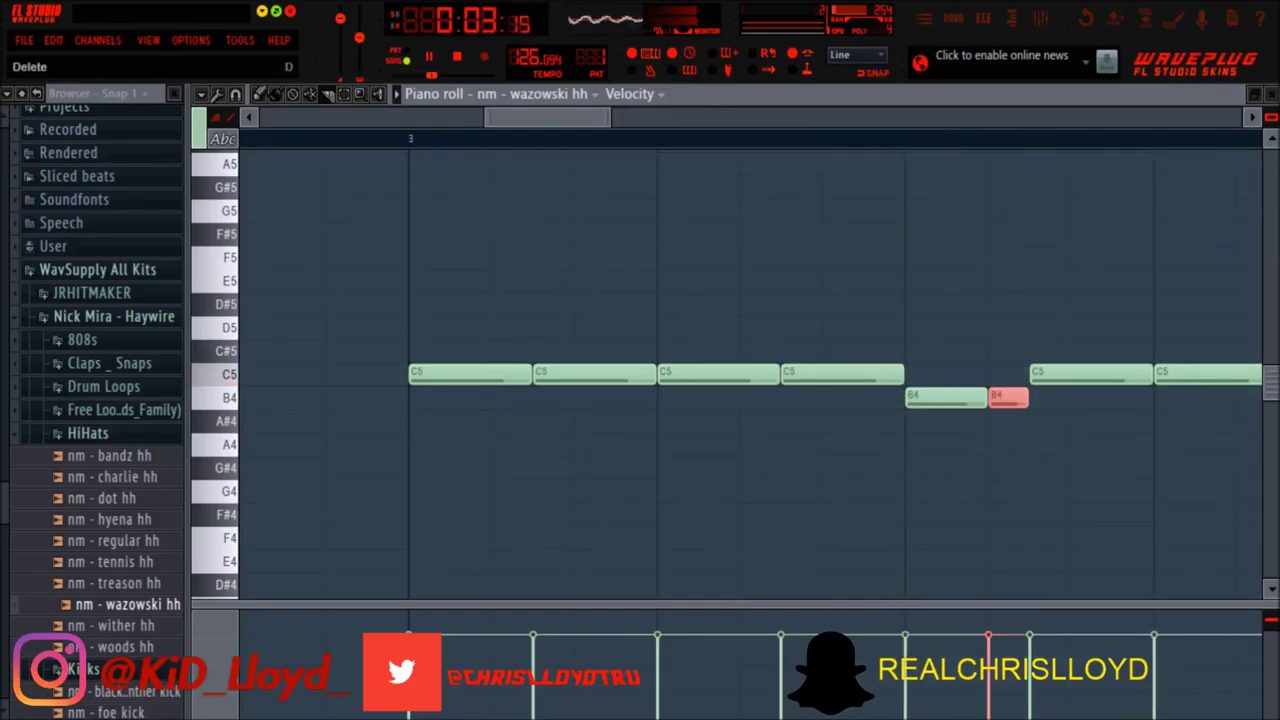
left_click(260, 94)
right_click(1008, 398)
right_click(1060, 375)
left_click_drag(945, 398, 945, 375)
left_click_drag(1028, 398, 1028, 375)
left_click_drag(1110, 398, 1110, 375)
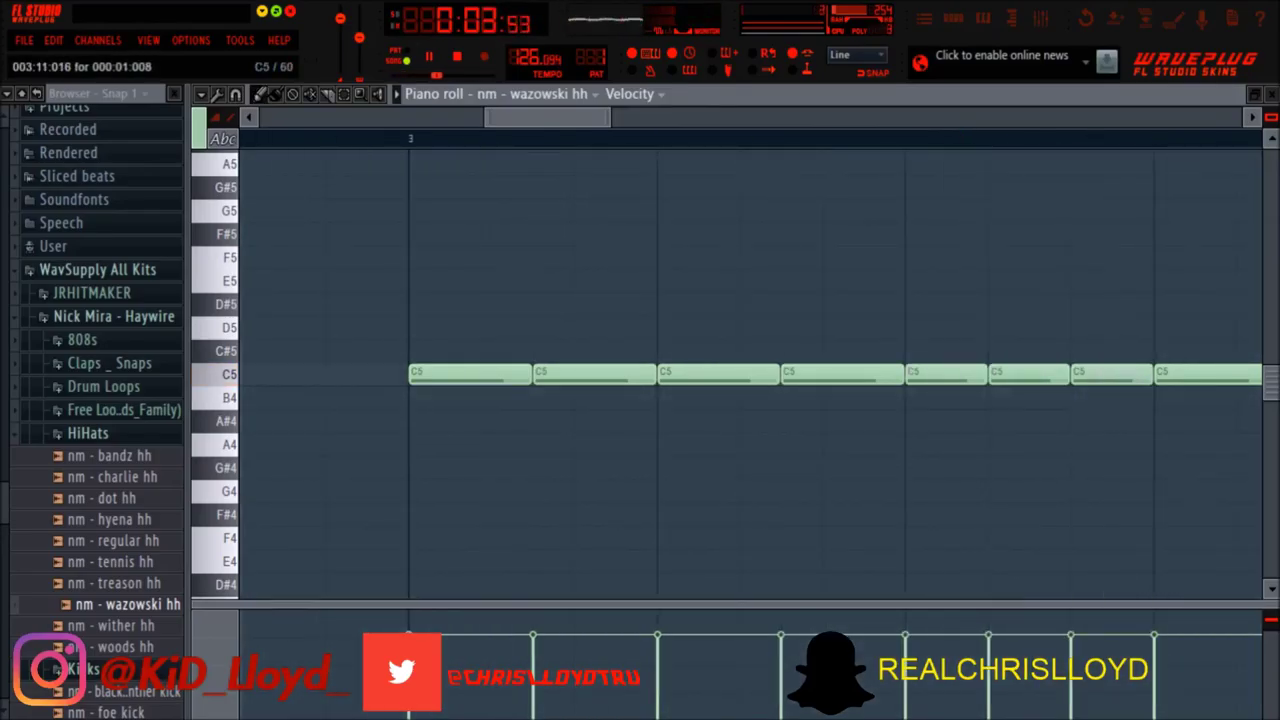
Add five consecutive C5 hi-hat notes, each 1 step and 8 ticks long, from the start of bar 4
left_click(644, 118)
left_click(670, 398)
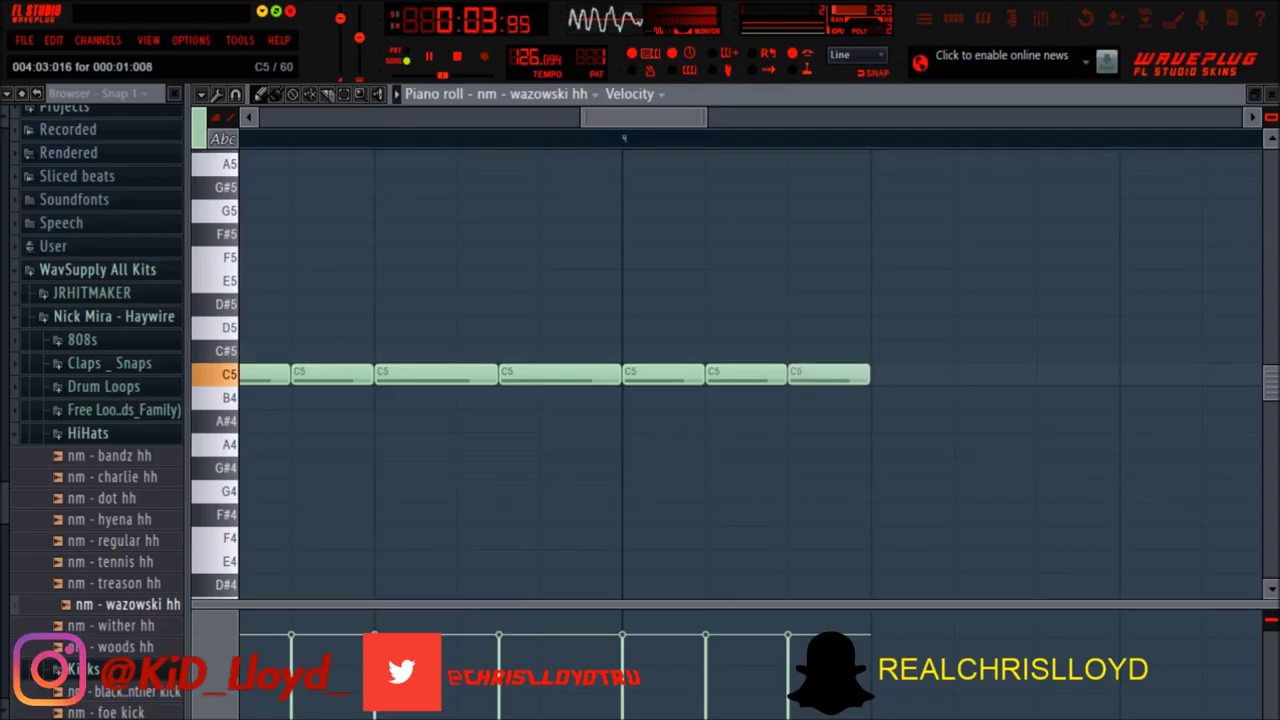
left_click(890, 375)
left_click(1056, 375)
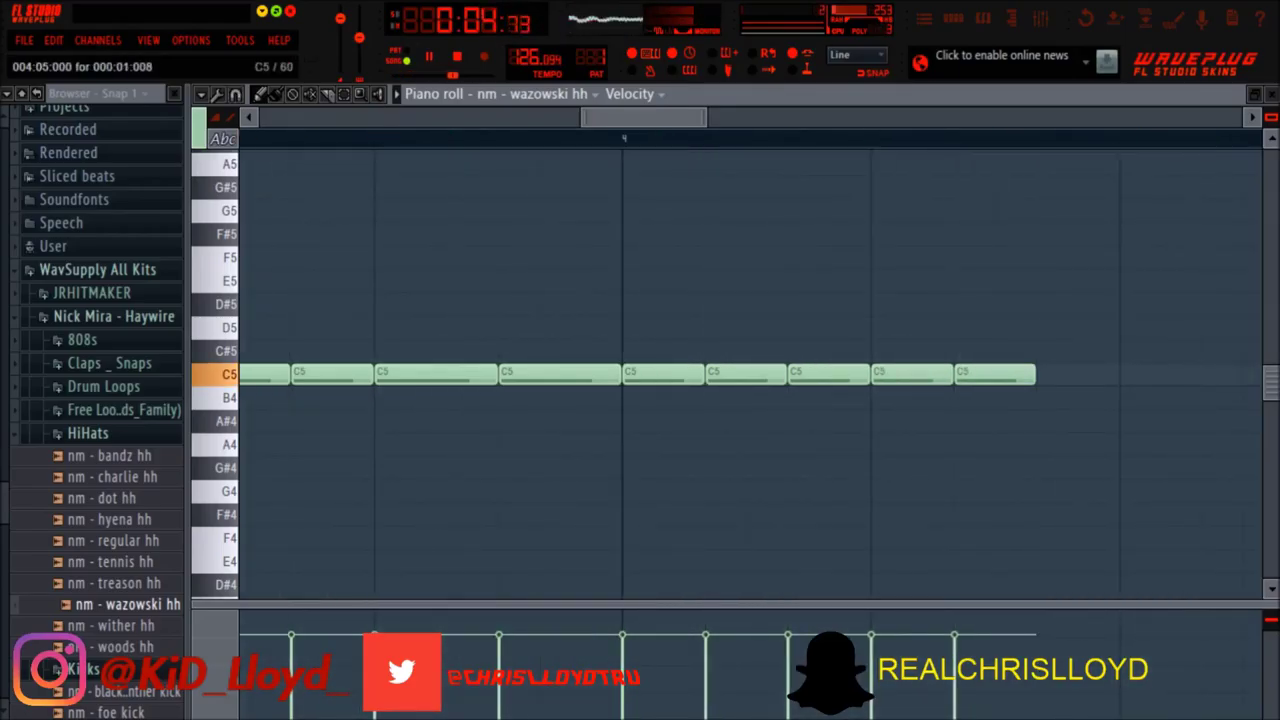
Add two-step C5 hi-hat notes at steps 9, 11 and 13 of bar 4 and close the piano roll
scroll(340, 375, "left", 4)
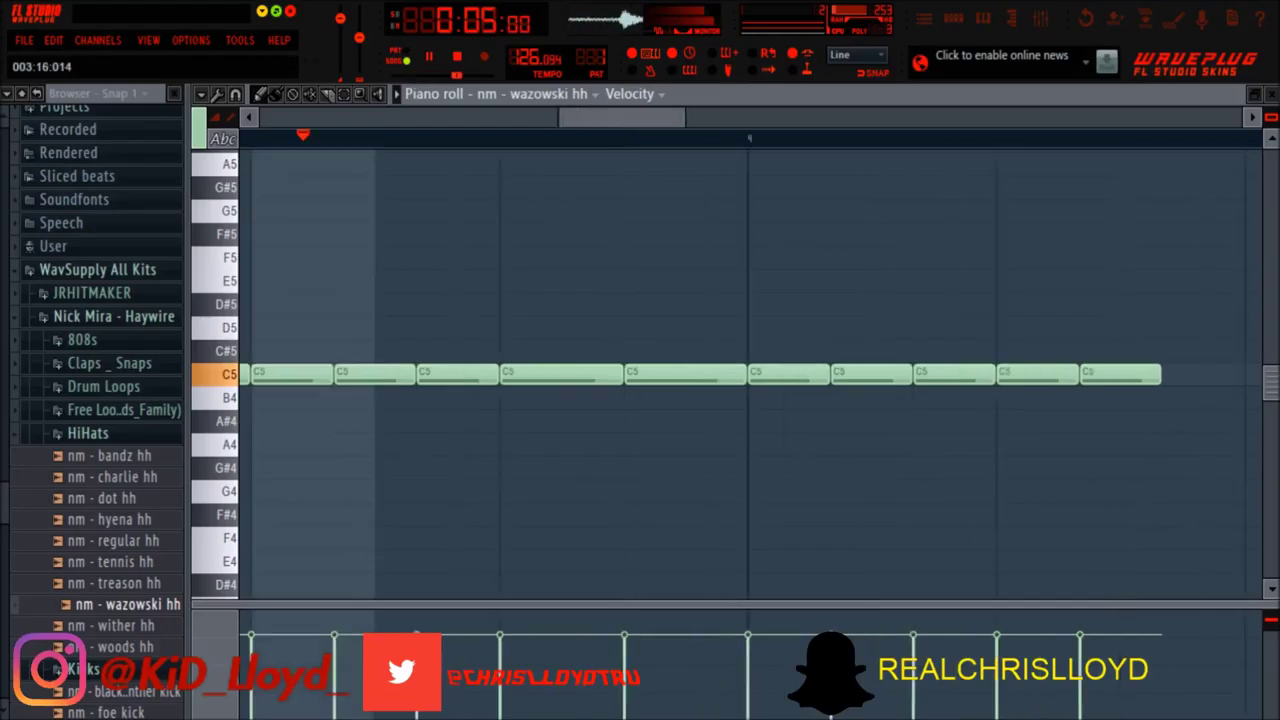
scroll(565, 375, "right", 7)
left_click(1008, 375)
scroll(685, 375, "right", 5)
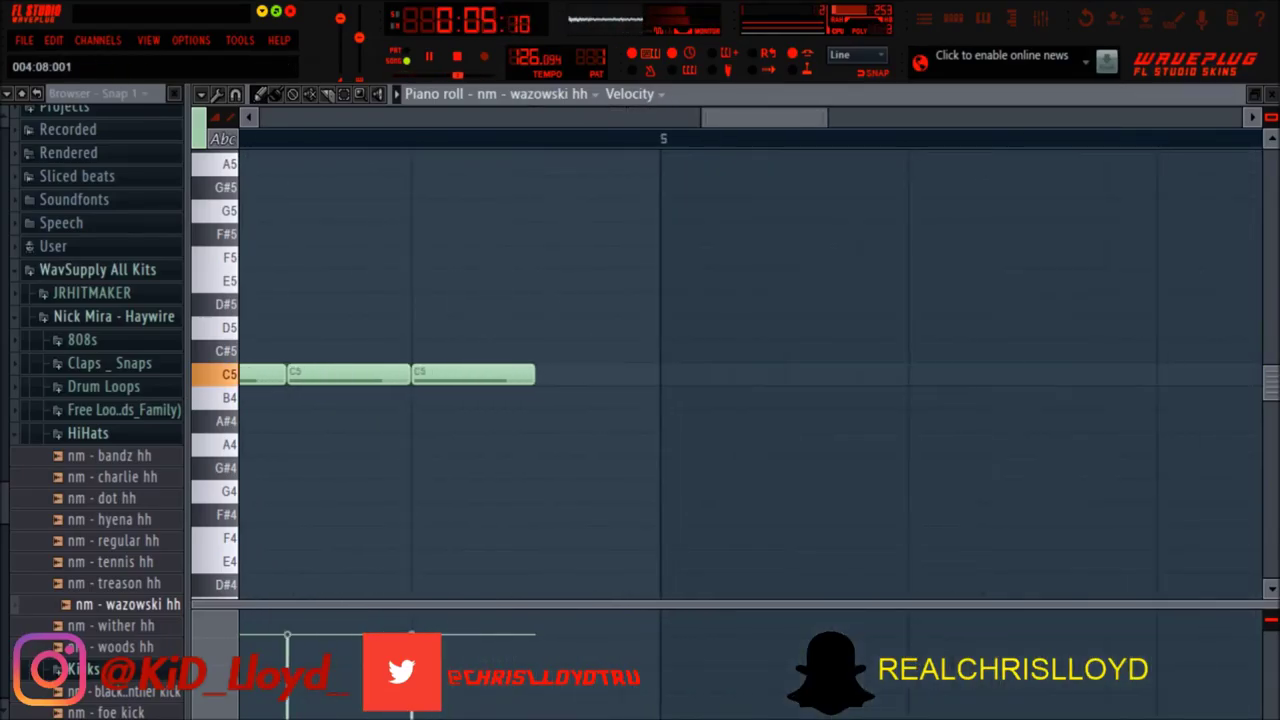
scroll(560, 375, "left", 2)
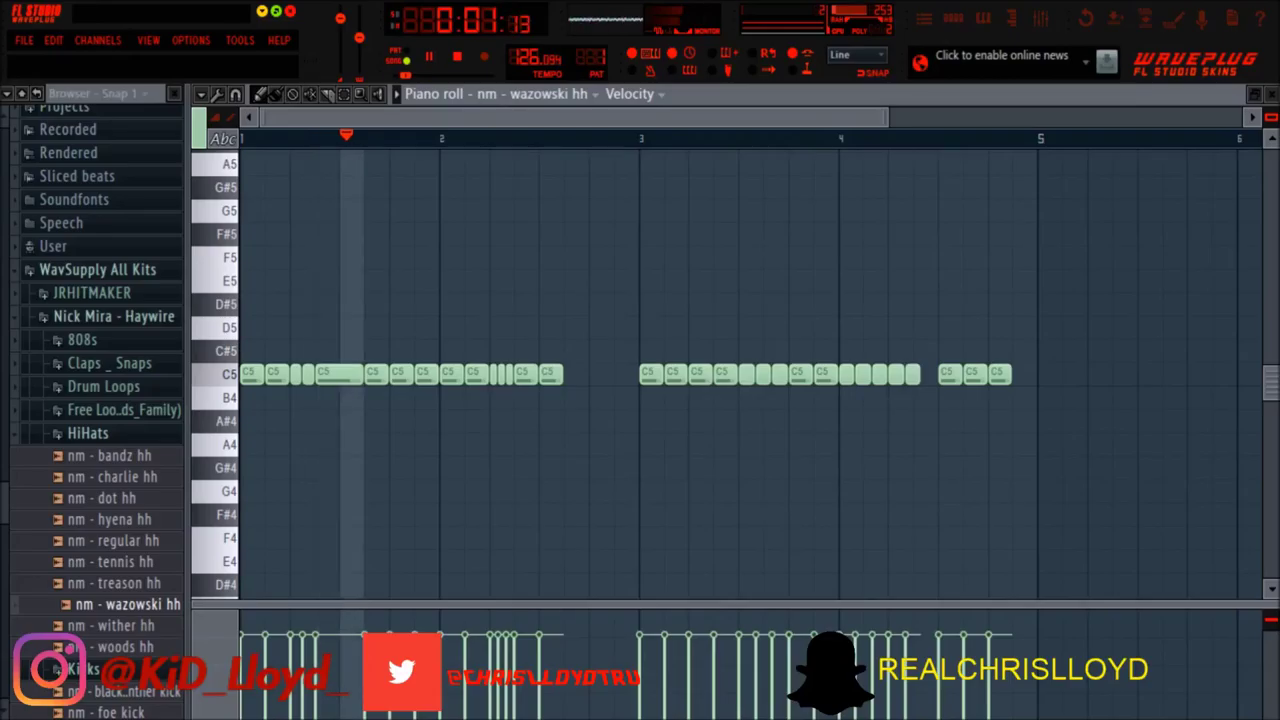
left_click(1271, 94)
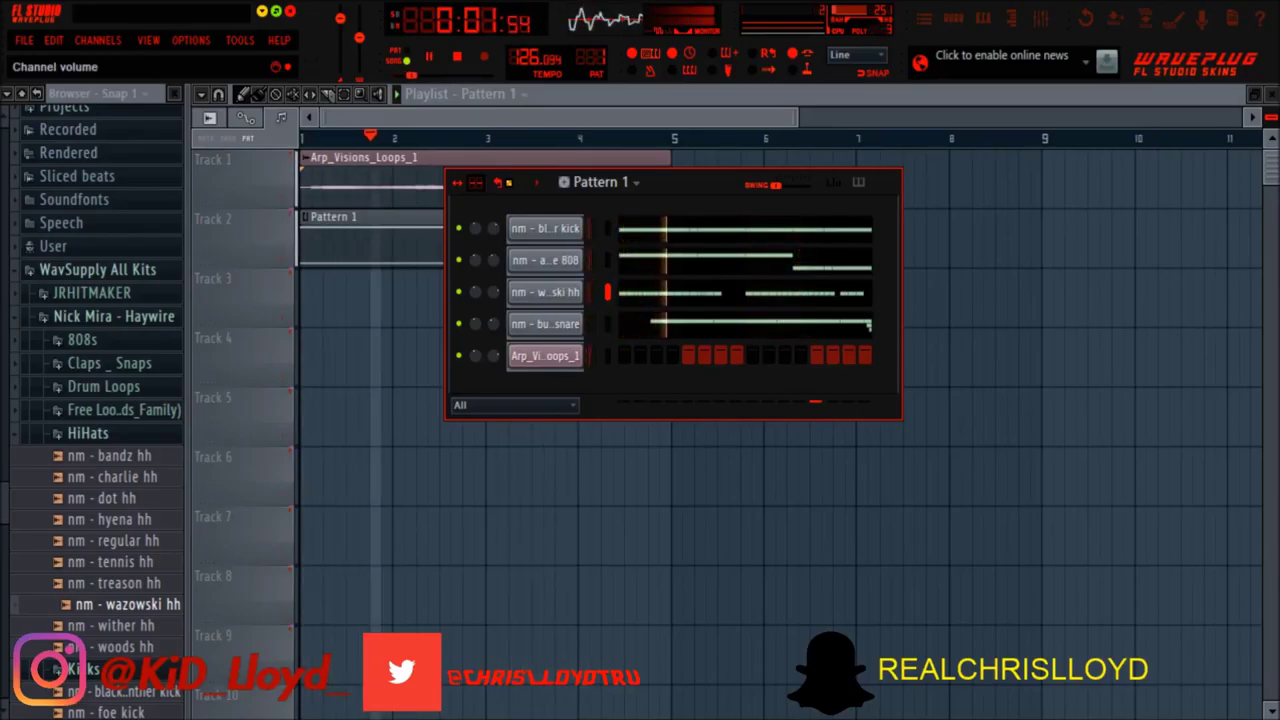
Replay the song, collapse the HiHats and Kicks folders, and open the Nick Mira - Haywire kit's Vox _ FX folder
key("space")
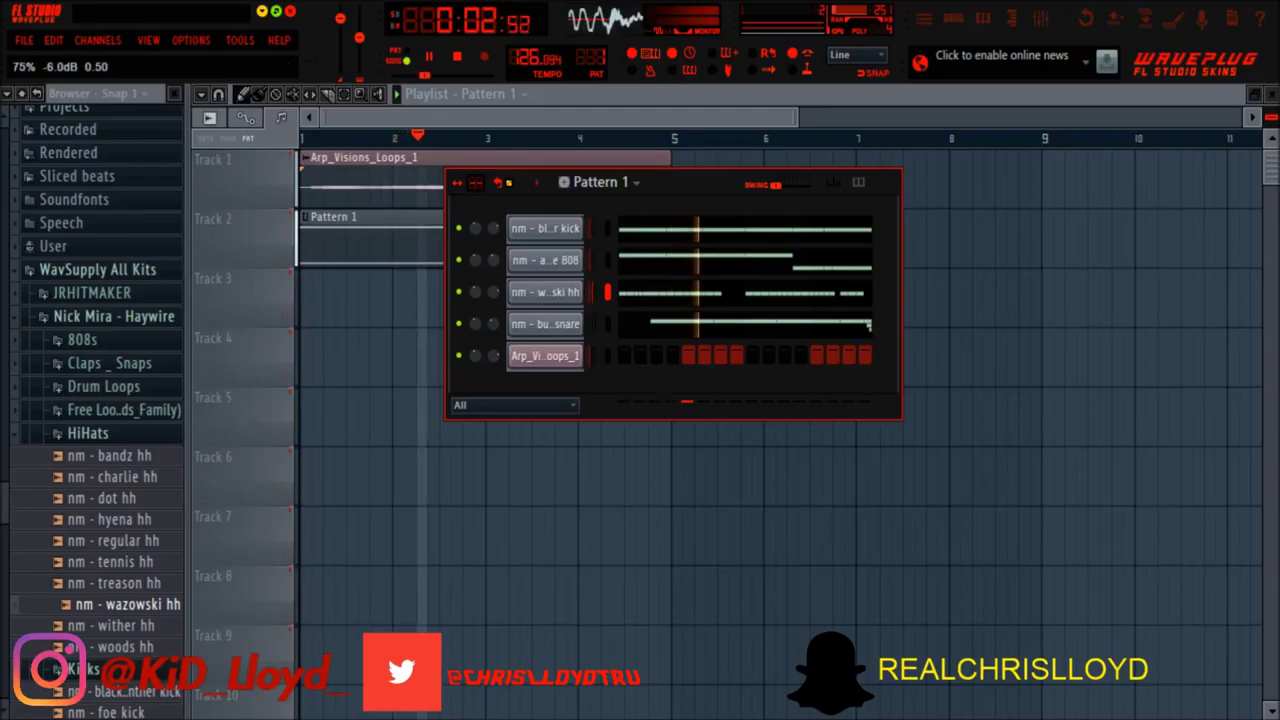
key("space")
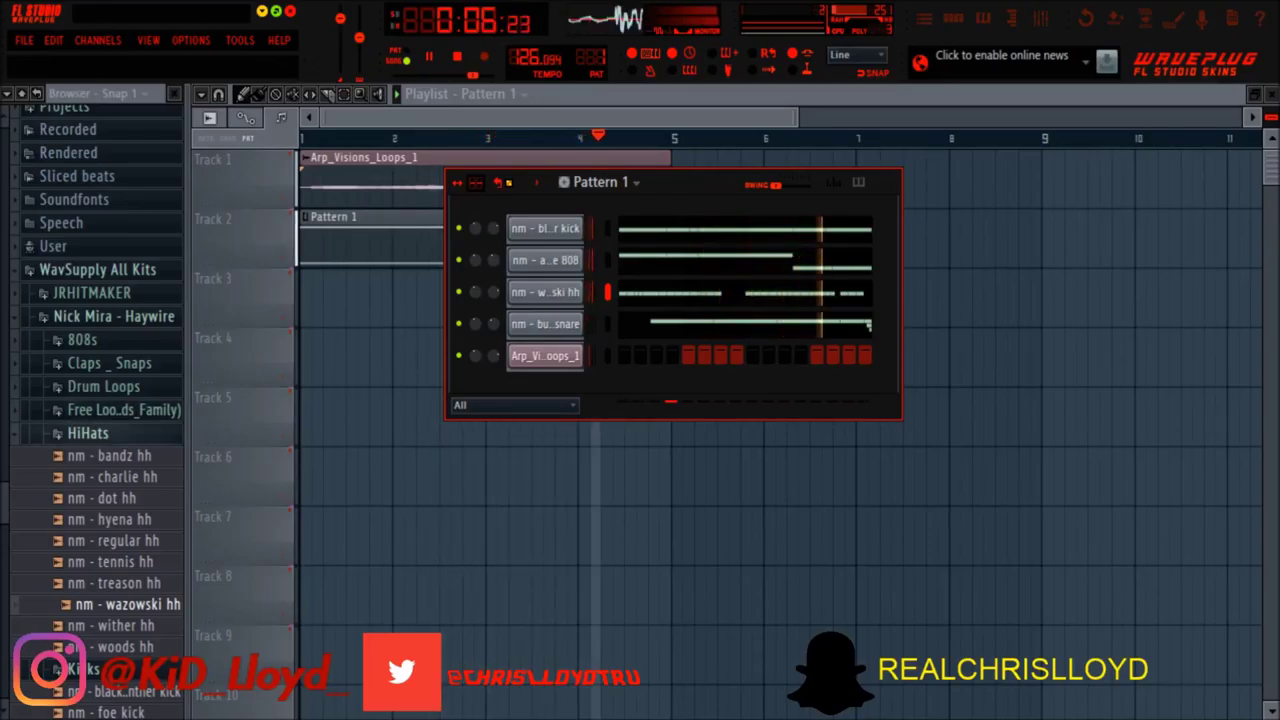
left_click(88, 433)
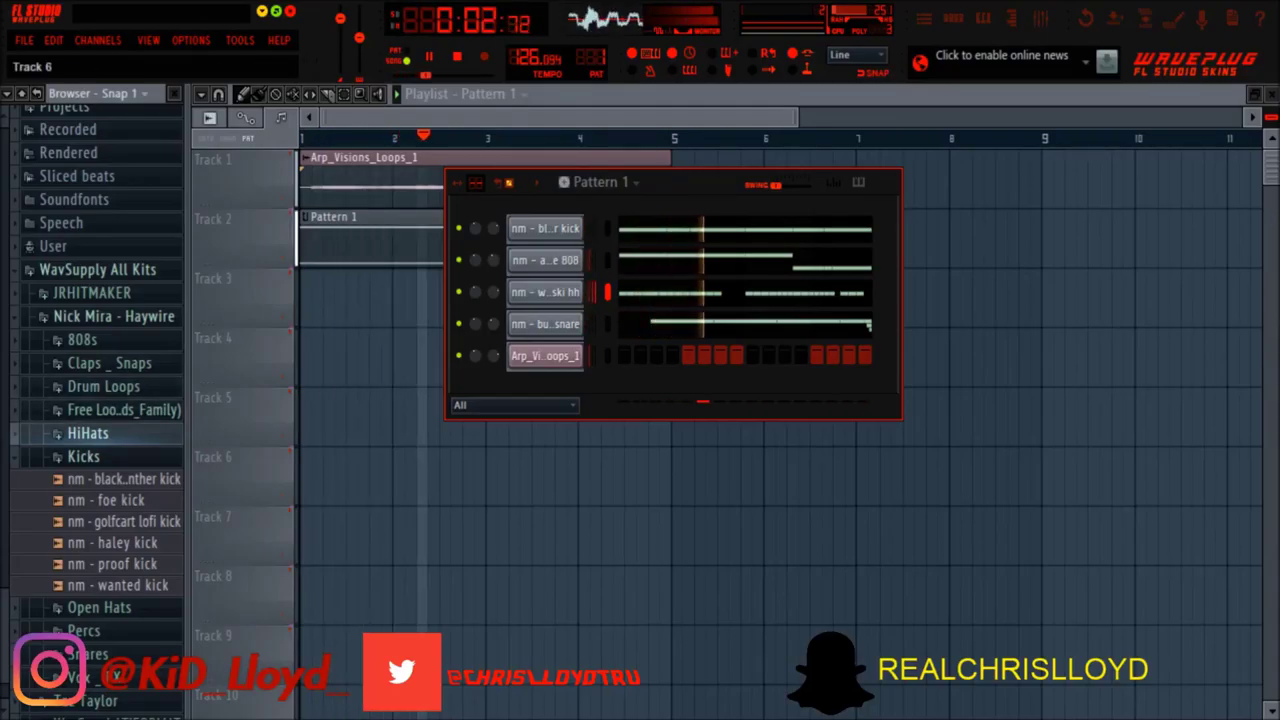
left_click(83, 456)
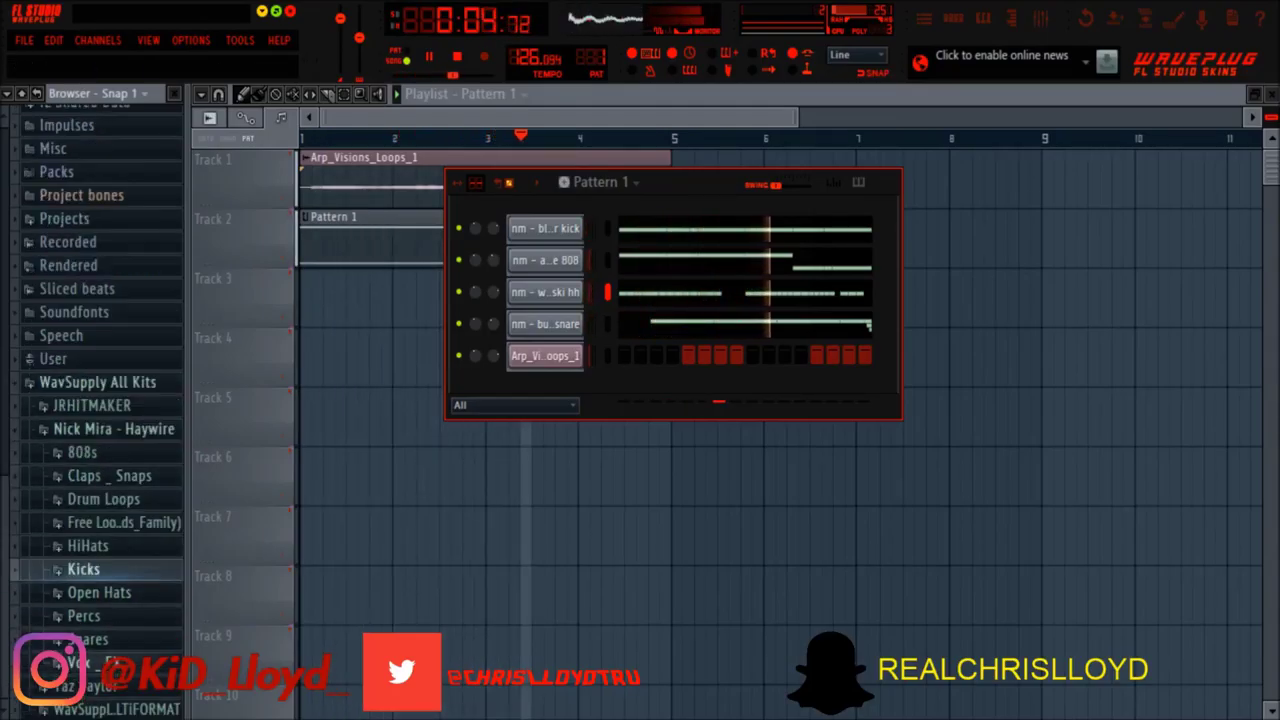
left_click(94, 662)
key("space")
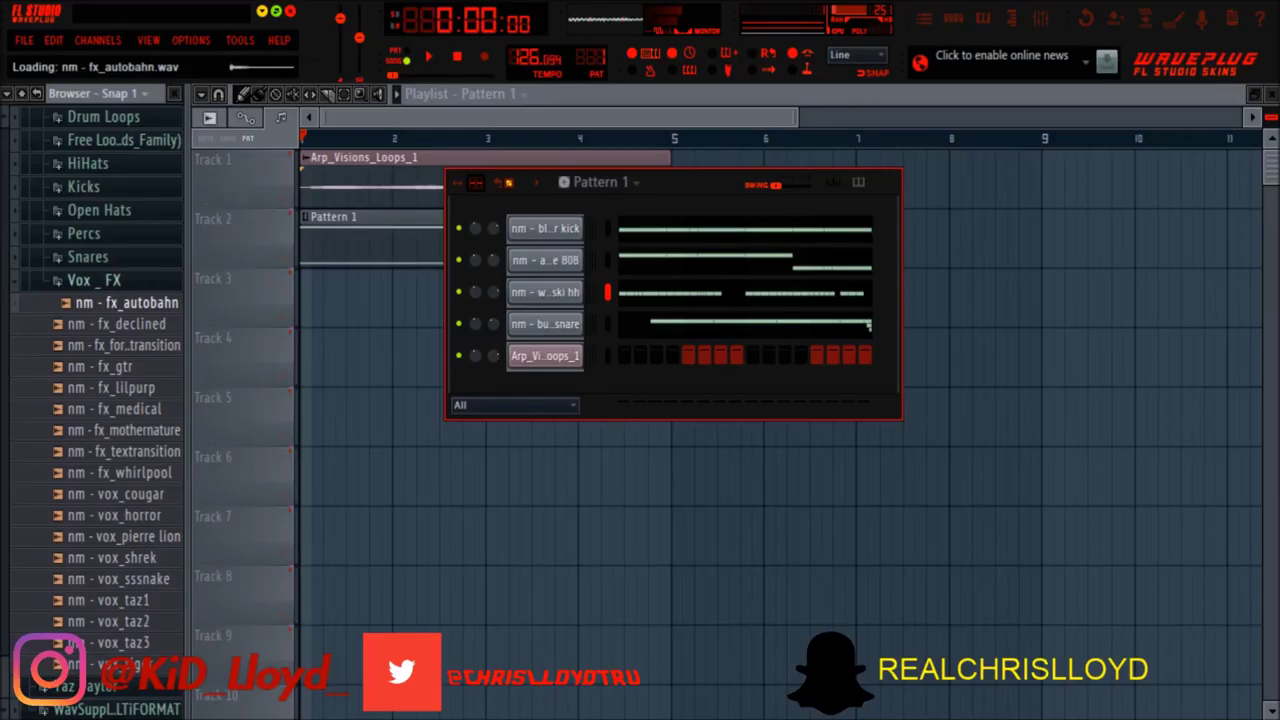
Preview the effect samples, place nm - fx_autobahn on Track 6 at bar 3 of the playlist, and start playback
left_click(124, 324)
left_click(126, 303)
left_click_drag(126, 303, 491, 470)
key("space")
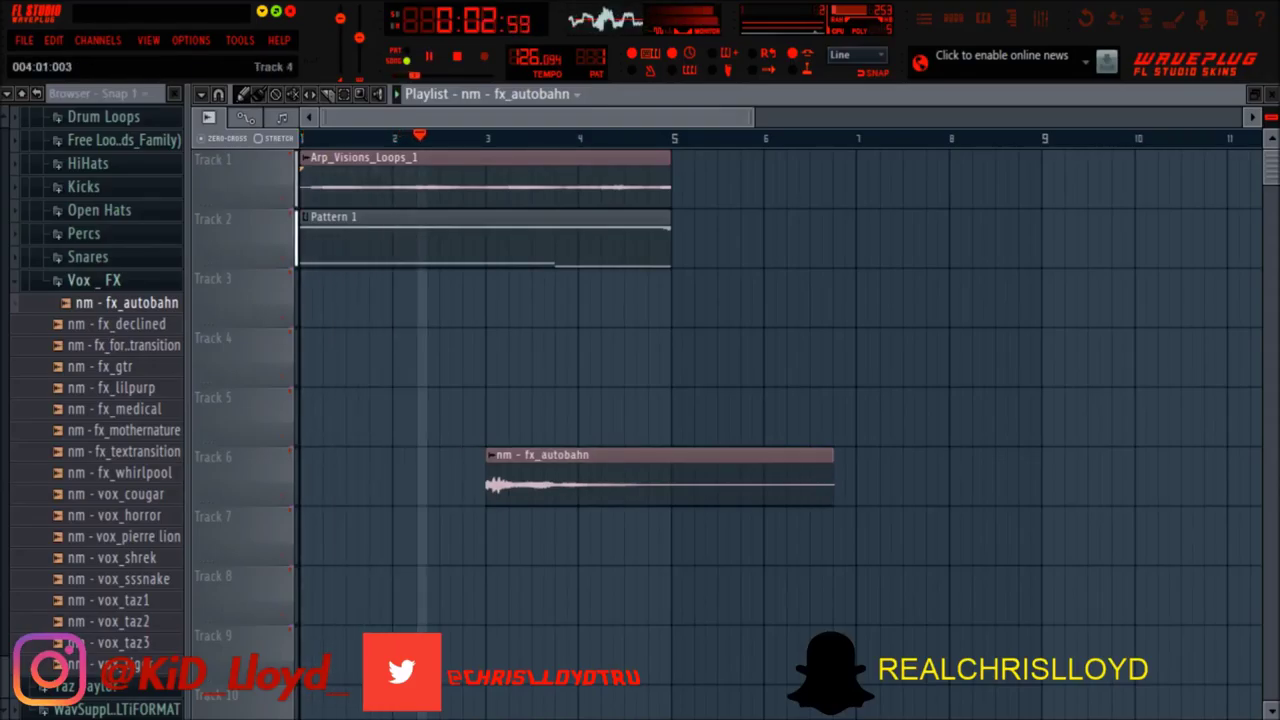
Open the nm - fx_autobahn channel settings and replay the song from bar 3 to check the effect
double_click(540, 470)
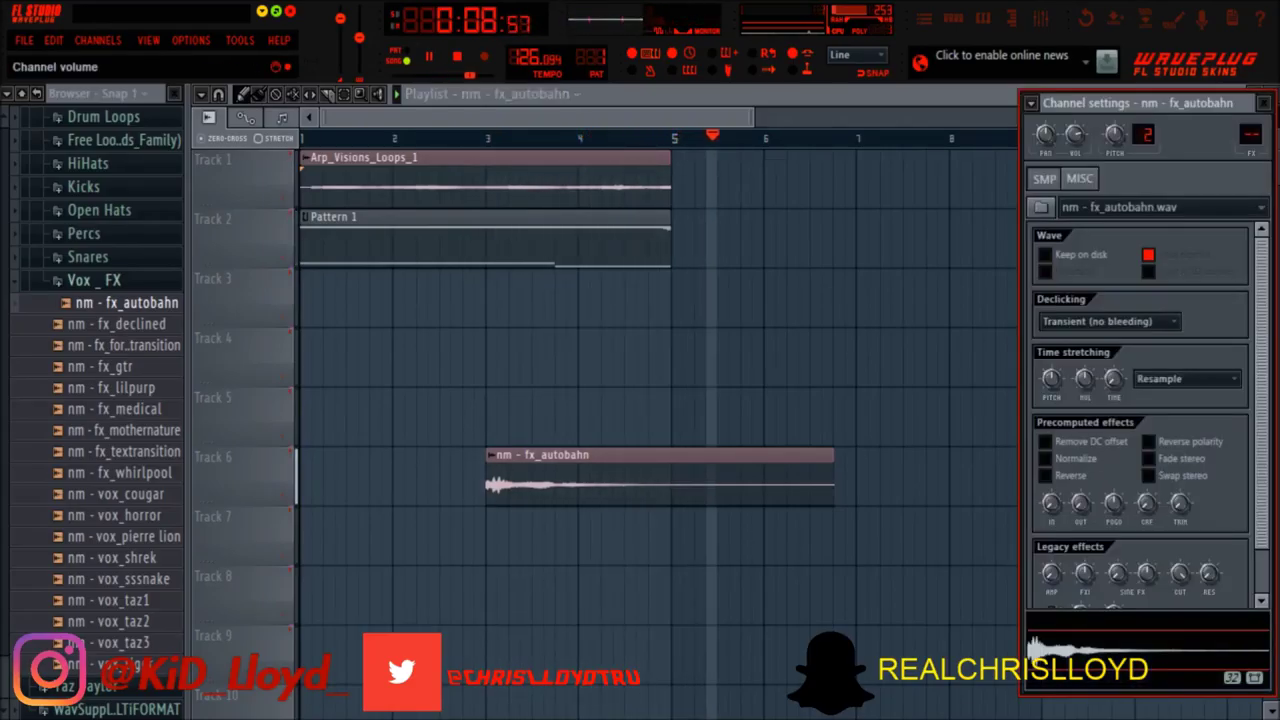
key("space")
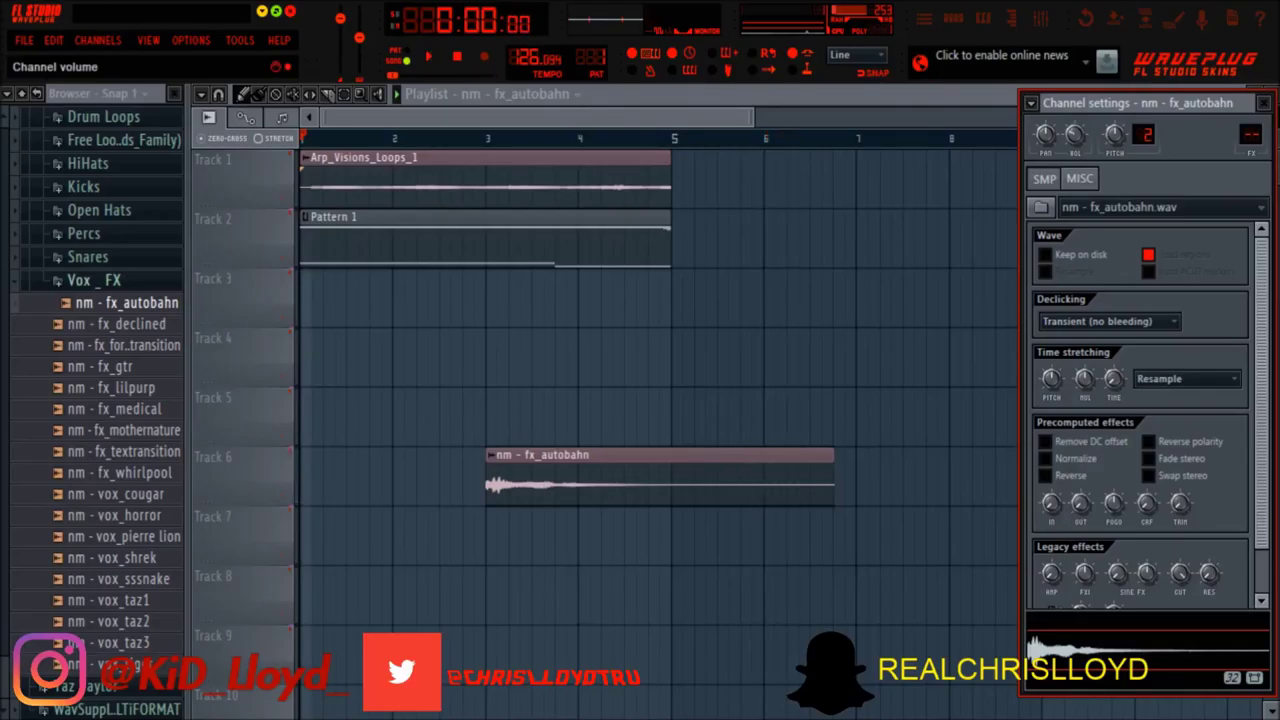
left_click(484, 138)
key("space")
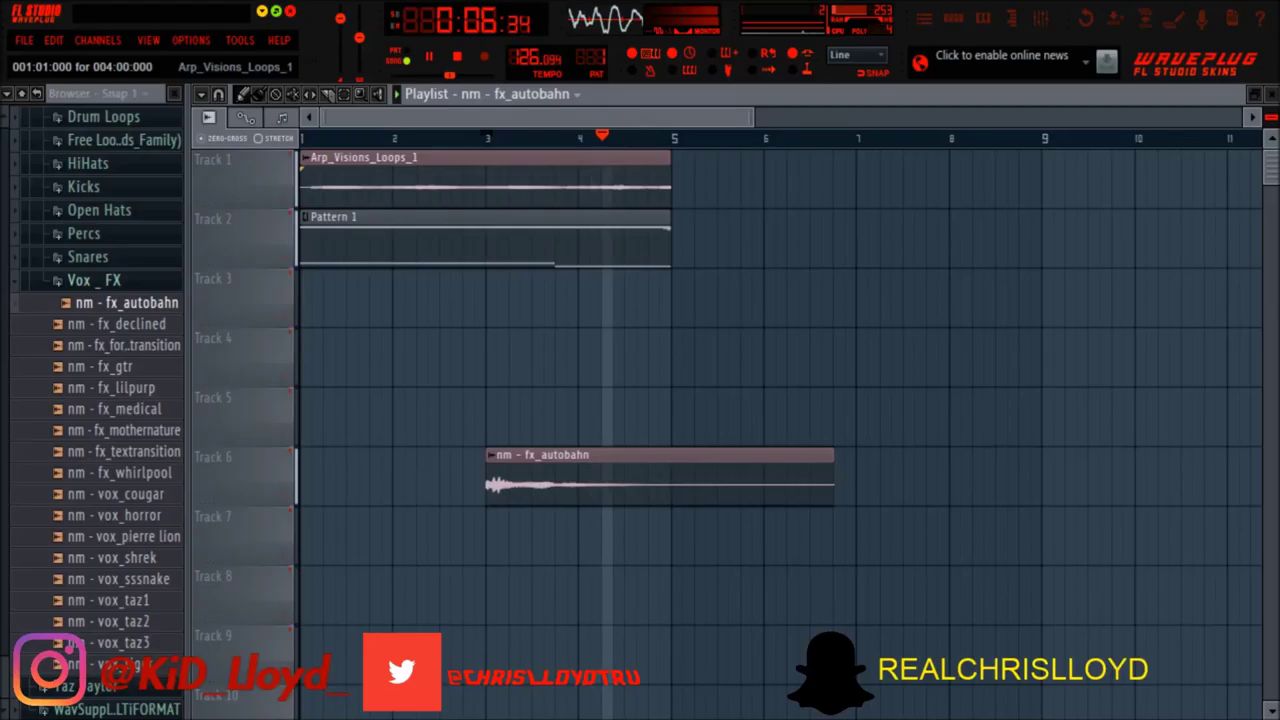
Move the Pattern 1 clip to bar 5, then slice nm - fx_autobahn at bar 5 and delete its tail
left_click_drag(480, 238, 850, 238)
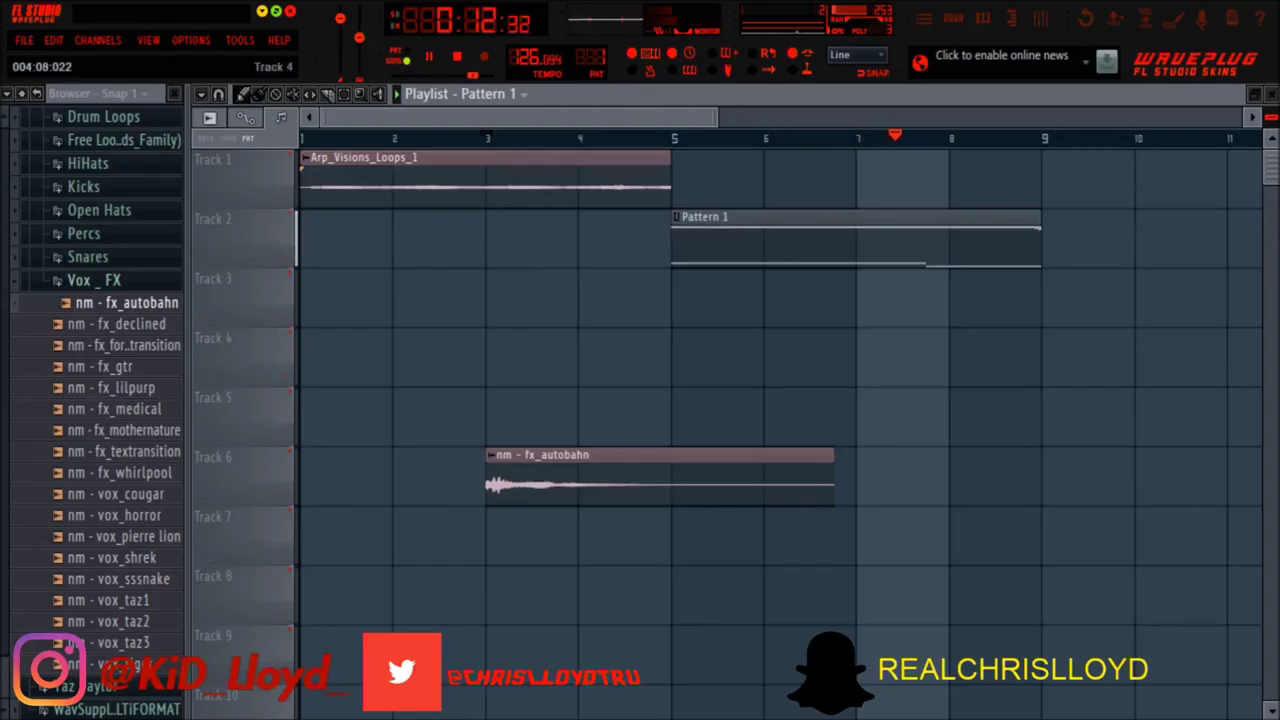
left_click_drag(503, 425, 714, 537)
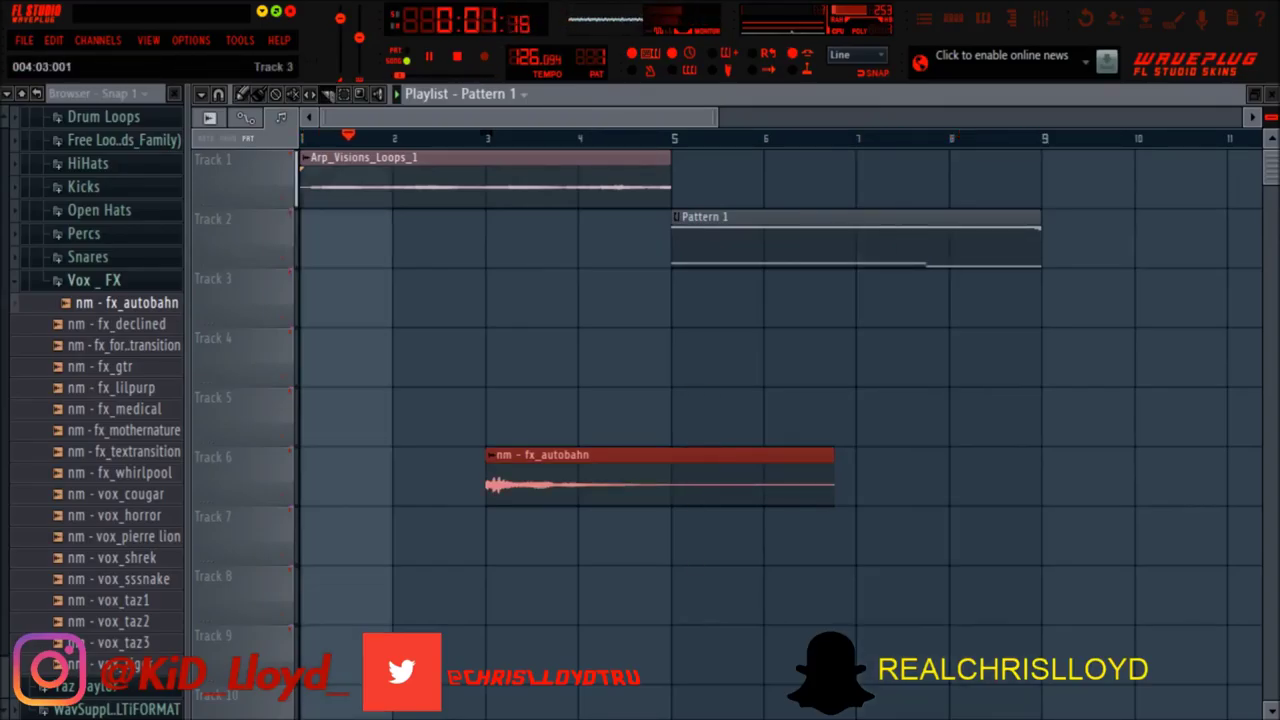
left_click_drag(672, 375, 672, 600)
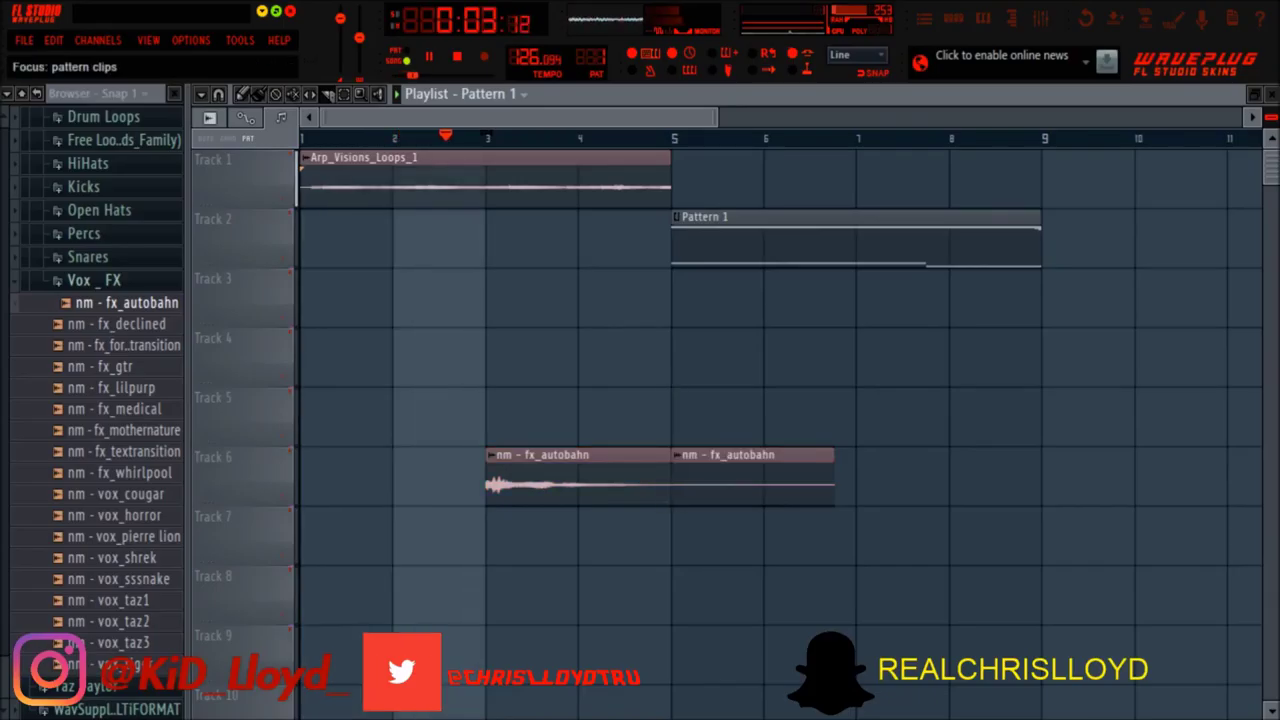
right_click(716, 478)
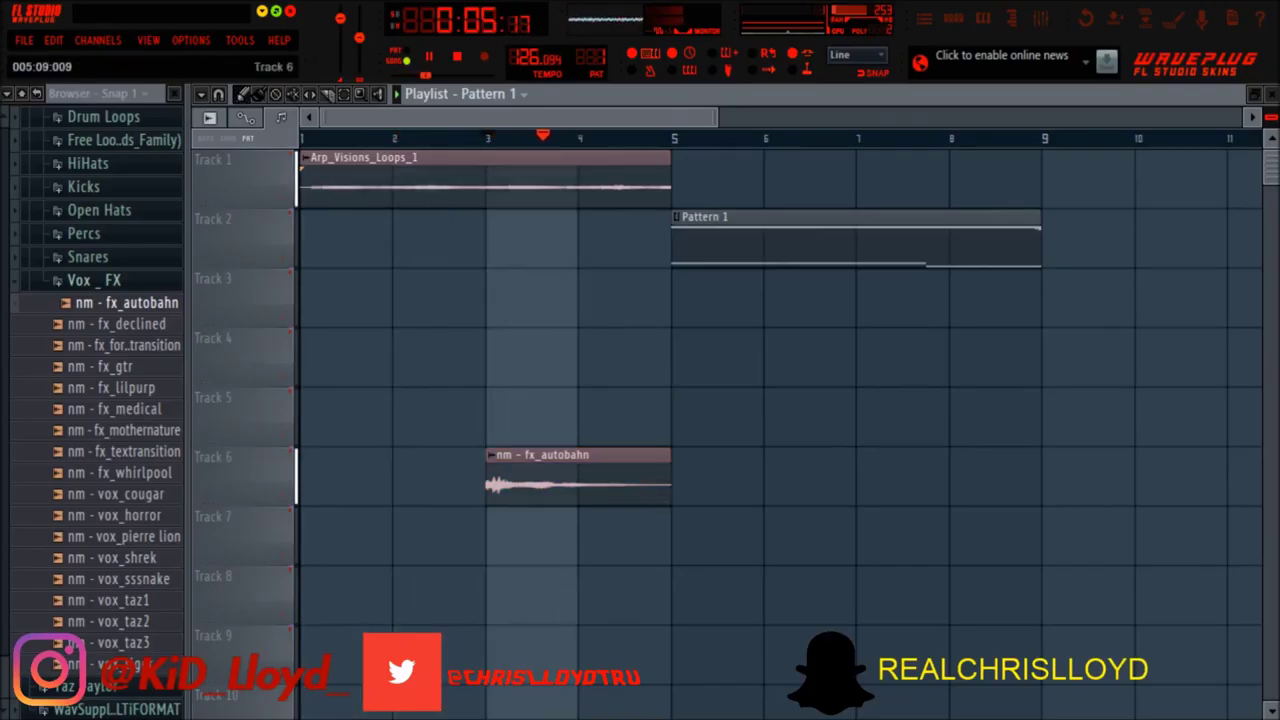
Place another Arp_Visions_Loops_1 clip at bar 5 and duplicate it together with the Pattern 1 clip to bar 9
left_click(622, 182)
left_click(706, 182)
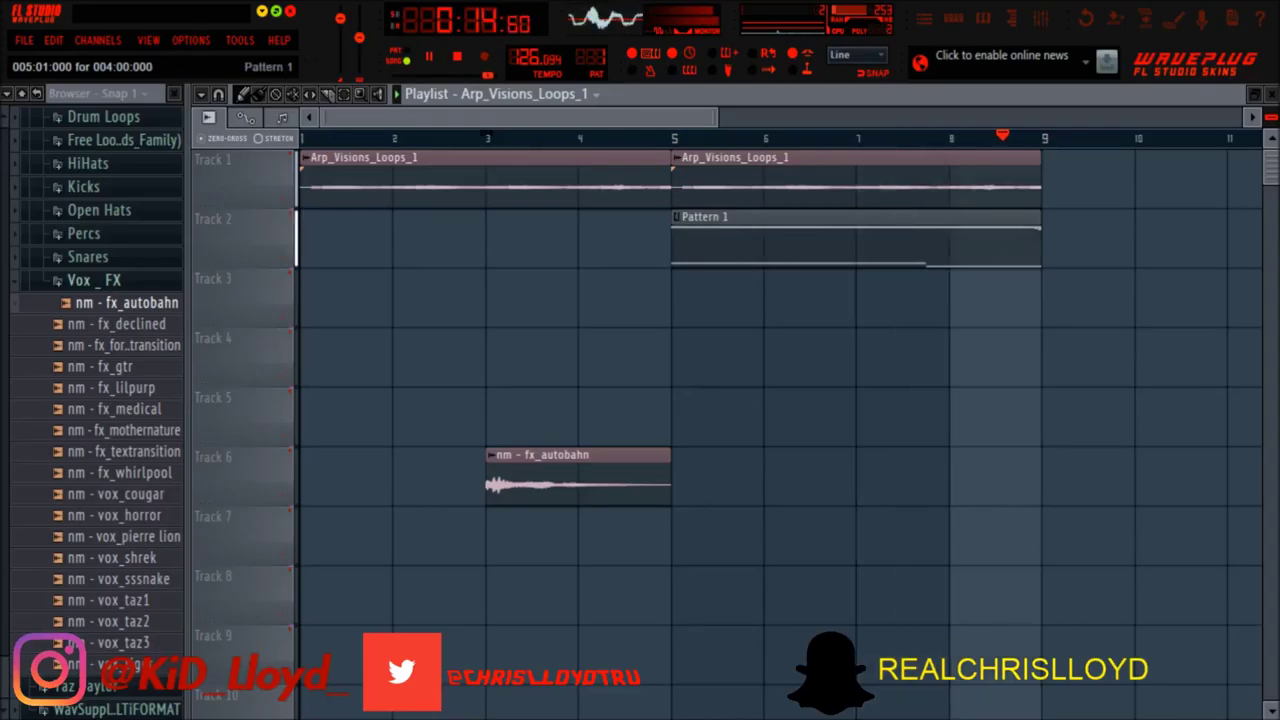
left_click_drag(1087, 180, 840, 290)
key("ctrl+b")
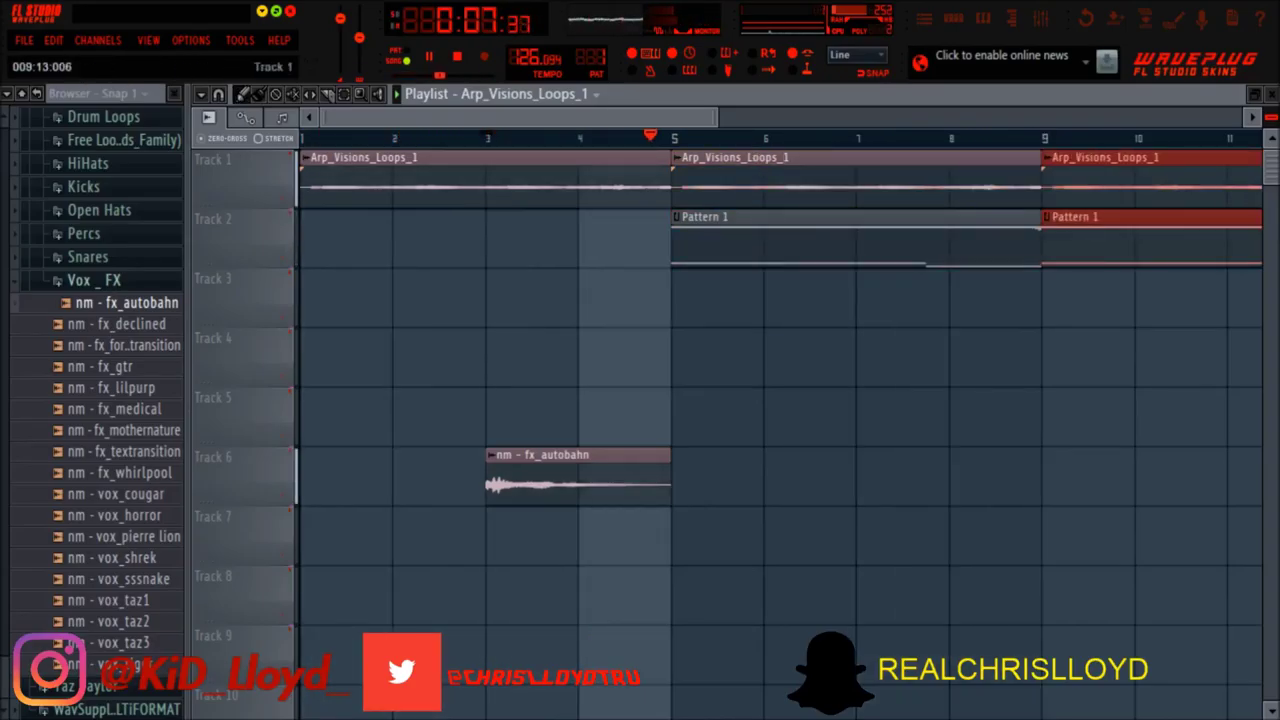
Split Pattern 1 by channel into 808, kick, snare and hi-hat clips on Tracks 2 to 5, and shorten the bar 9 snare clip's end
left_click_drag(660, 117, 1240, 117)
right_click(590, 58)
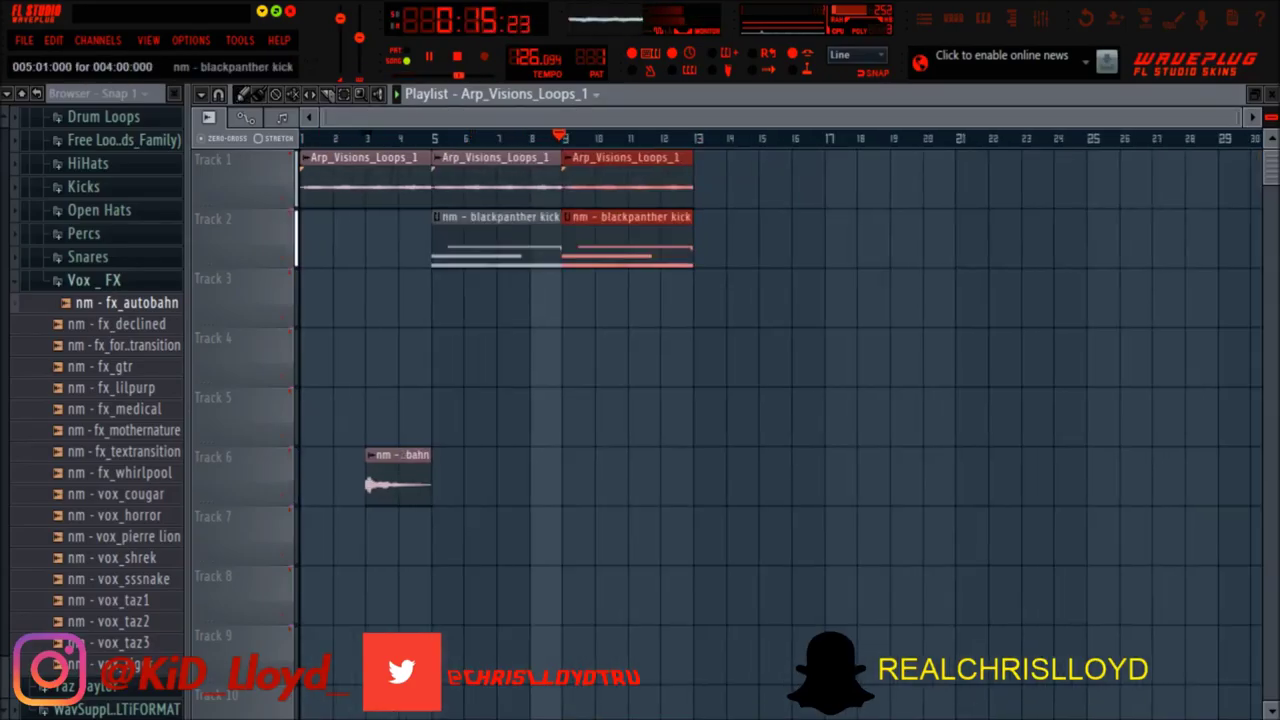
left_click_drag(500, 240, 500, 300)
left_click(628, 240)
left_click_drag(628, 240, 628, 418)
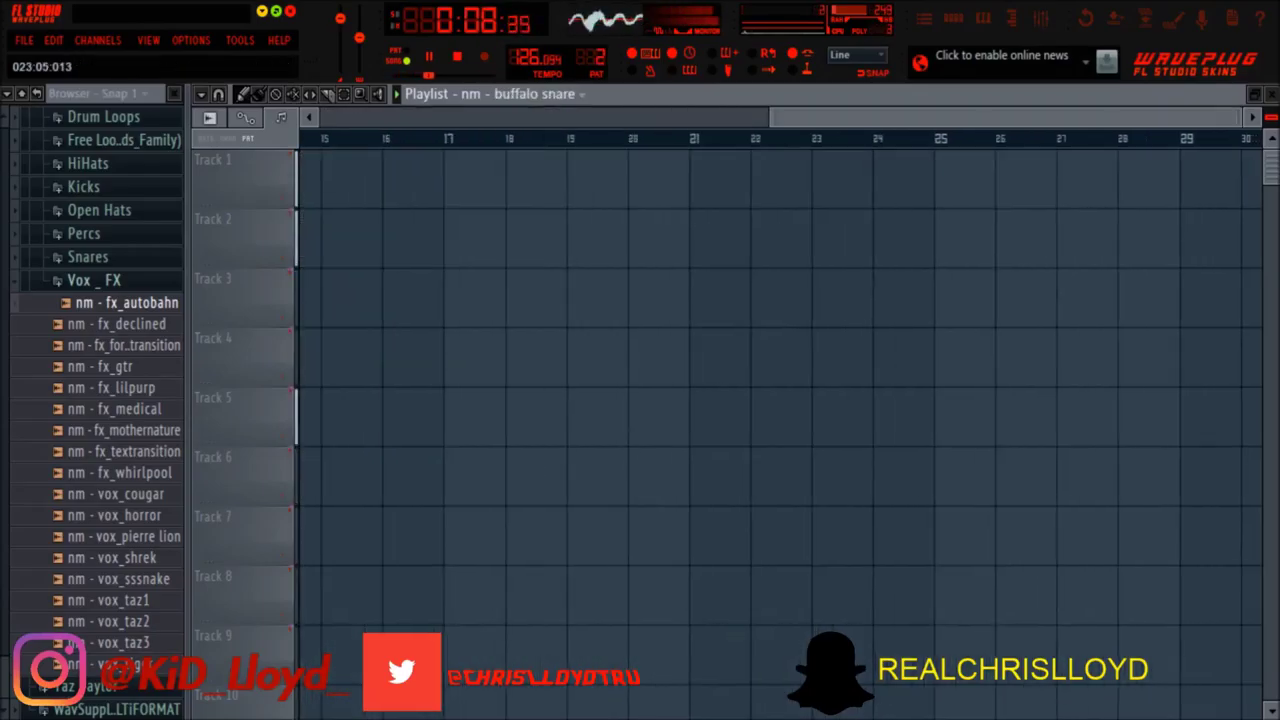
left_click_drag(639, 357, 626, 357)
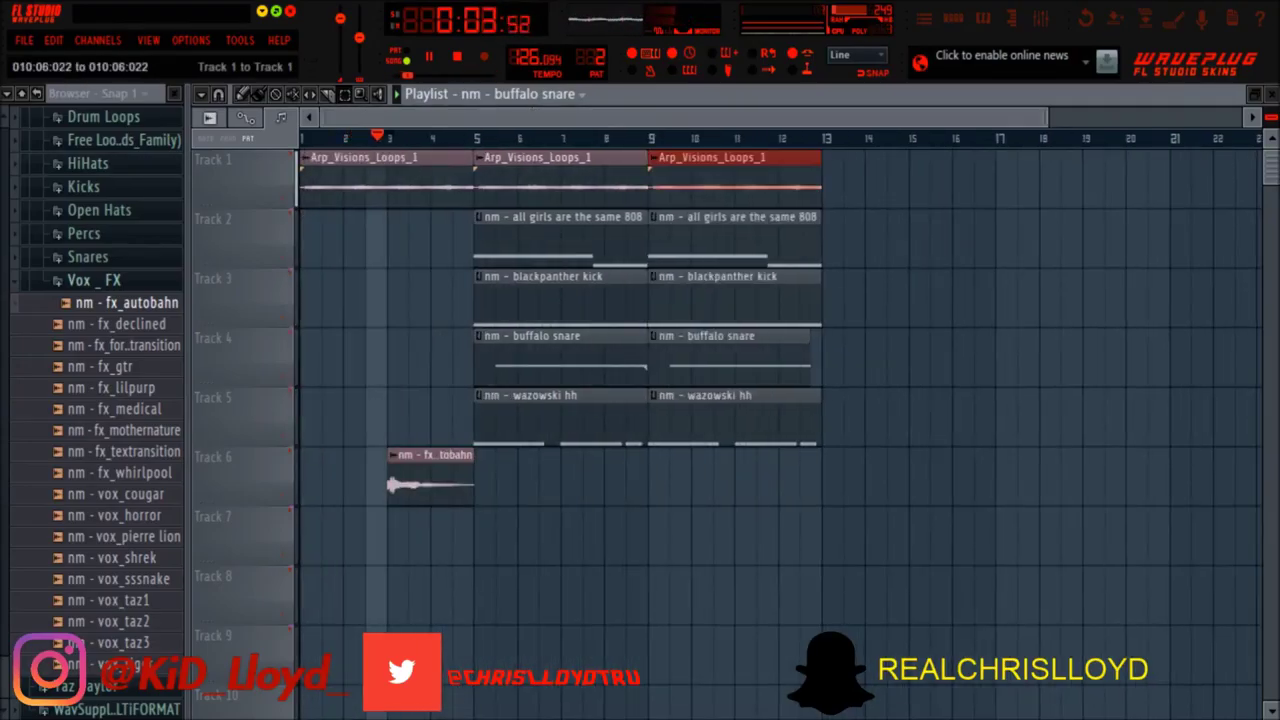
Duplicate the bar 9 arp and drum clips repeatedly to extend the arrangement through bar 28
key("ctrl+b")
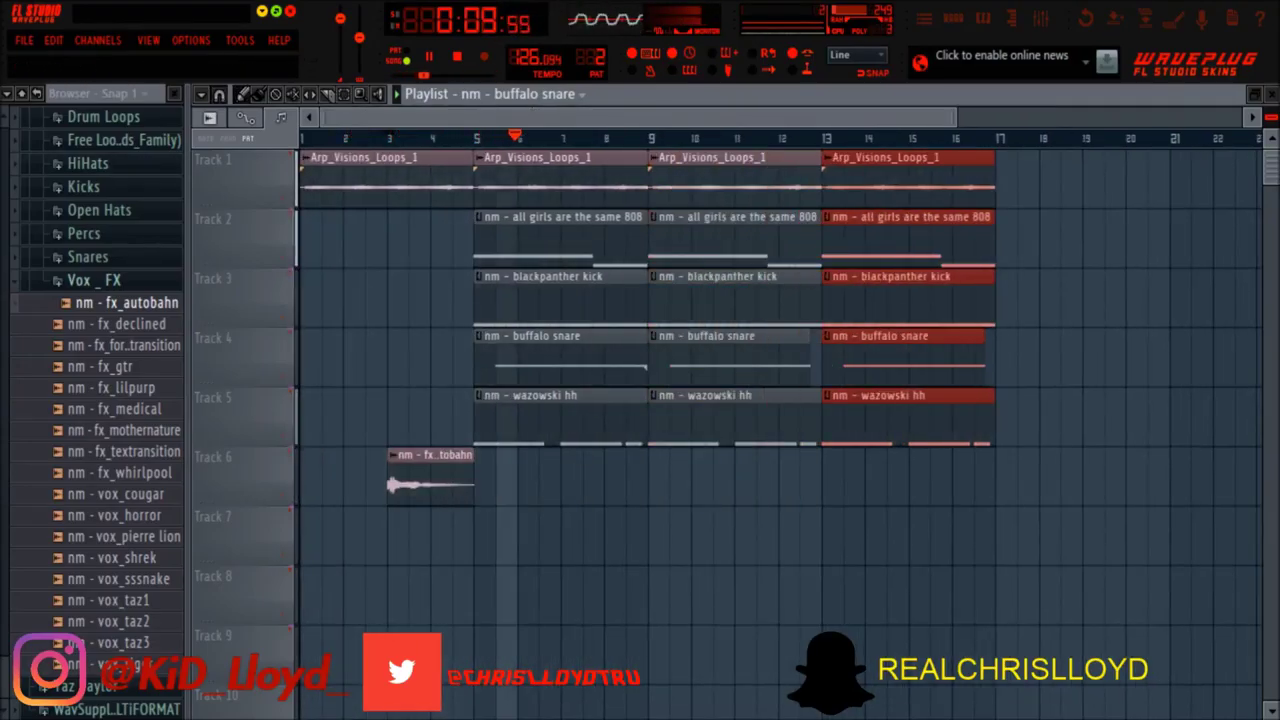
key("ctrl+b")
left_click_drag(1038, 166, 850, 485)
key("ctrl+b")
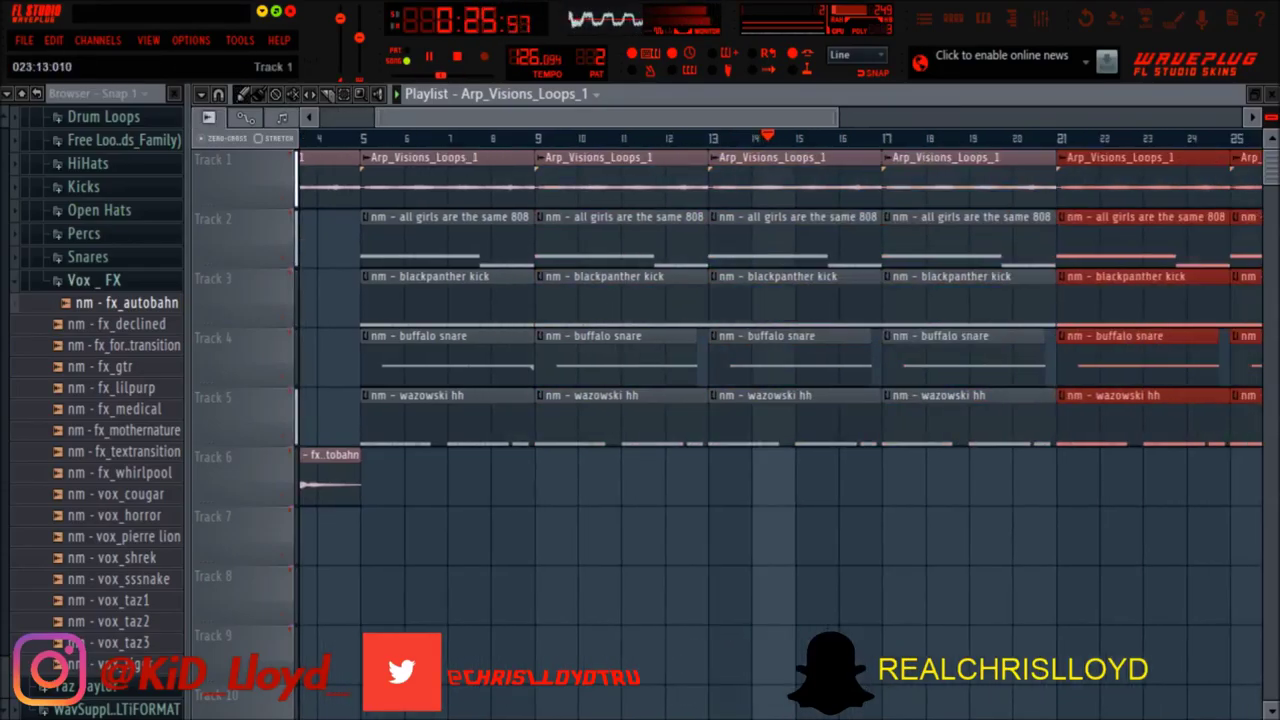
Replace the shortened buffalo snare clip at bar 21 on Track 4 with the full-length snare clip
left_click(1075, 478)
right_click(1135, 358)
left_click_drag(1135, 478, 1135, 358)
Duplicate the arp and drum clips of the bar 25 block to bar 29
left_click_drag(680, 118, 875, 118)
left_click(344, 94)
left_click_drag(1020, 166, 850, 470)
key("ctrl+b")
left_click_drag(551, 118, 318, 118)
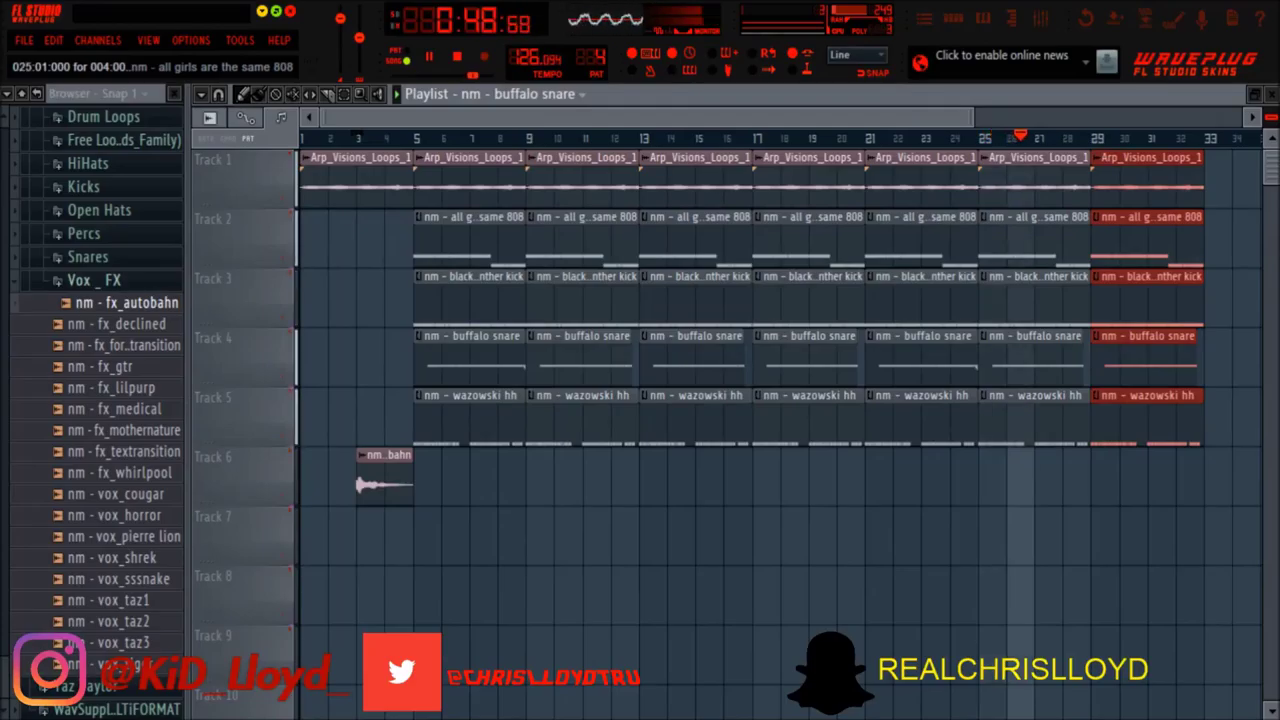
Duplicate the bar 29 arp and drum clips repeatedly to extend Tracks 1 to 5 through bar 44, and clear the selection
mouse_move(1163, 246)
left_mouse_down()
mouse_move(1228, 262)
mouse_move(1122, 250)
mouse_move(1148, 250)
left_mouse_up()
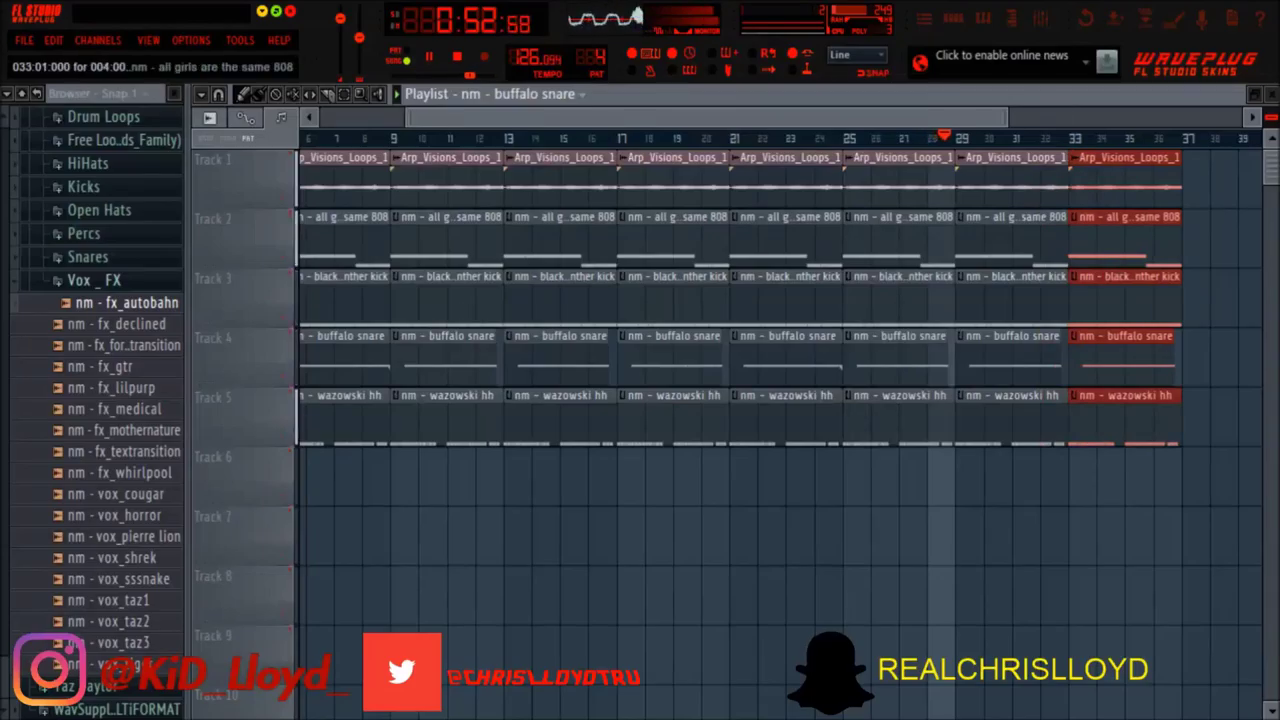
key("ctrl+b")
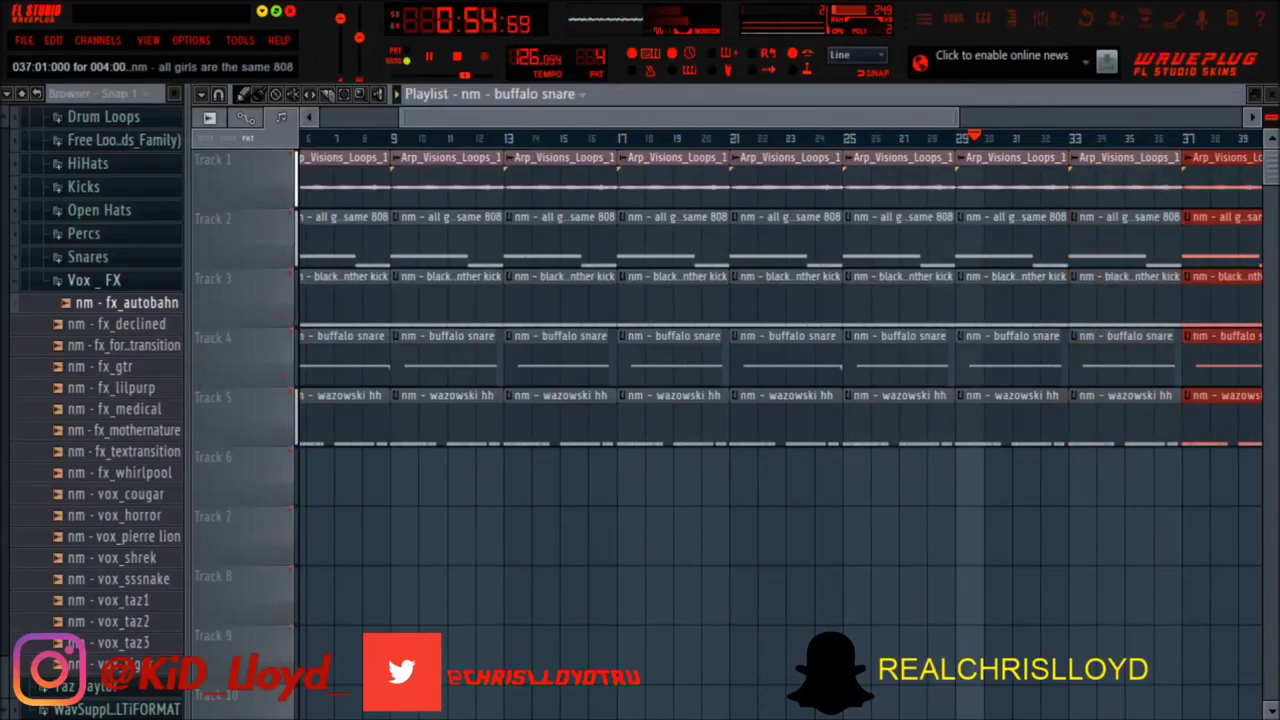
scroll(779, 413, "right", 5)
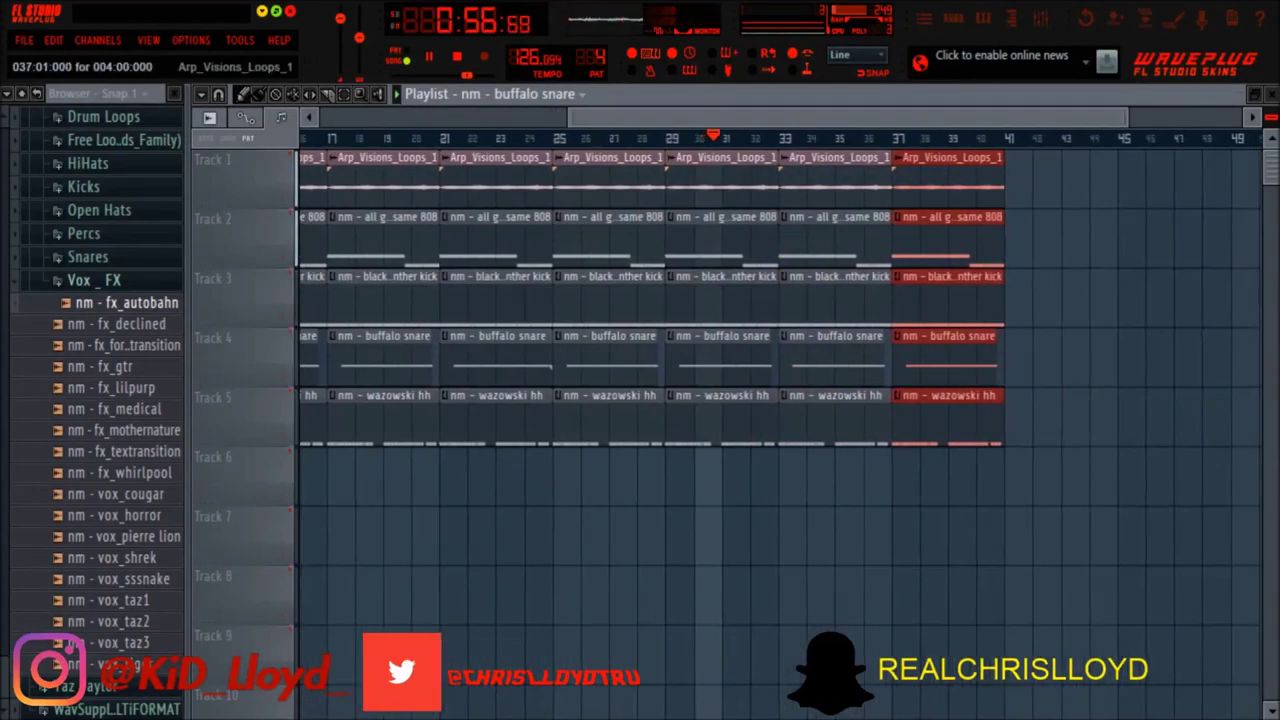
key("ctrl+b")
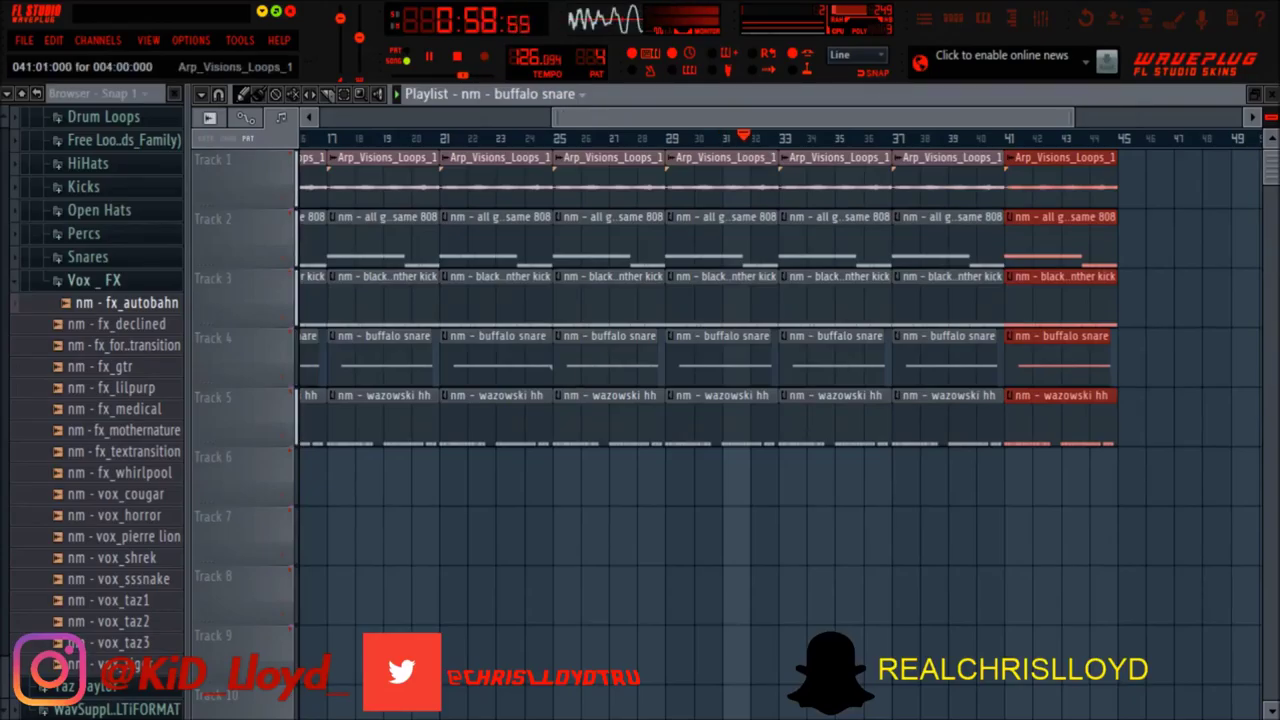
left_click(1168, 240)
right_click(1175, 240)
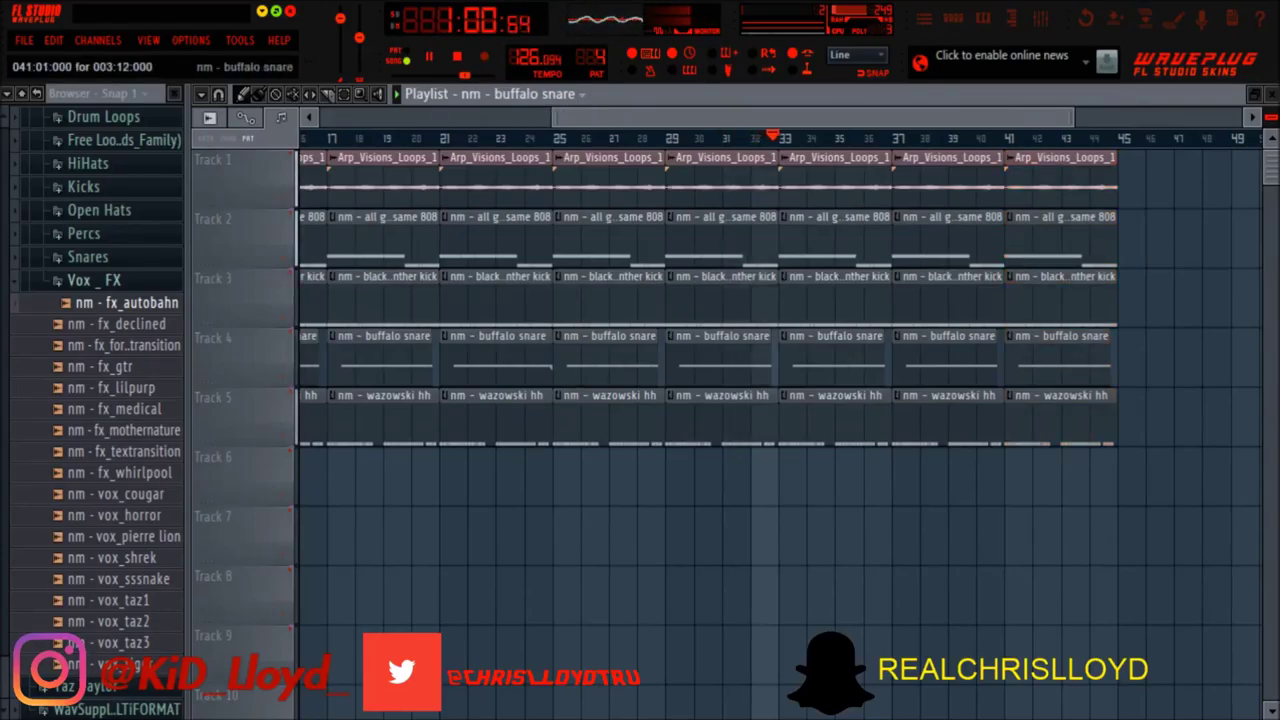
Replace the shortened buffalo snare clip at bar 41 on Track 4 with the full-length snare clip
left_click(1047, 478)
left_click_drag(1055, 478, 1055, 360)
right_click(1055, 360)
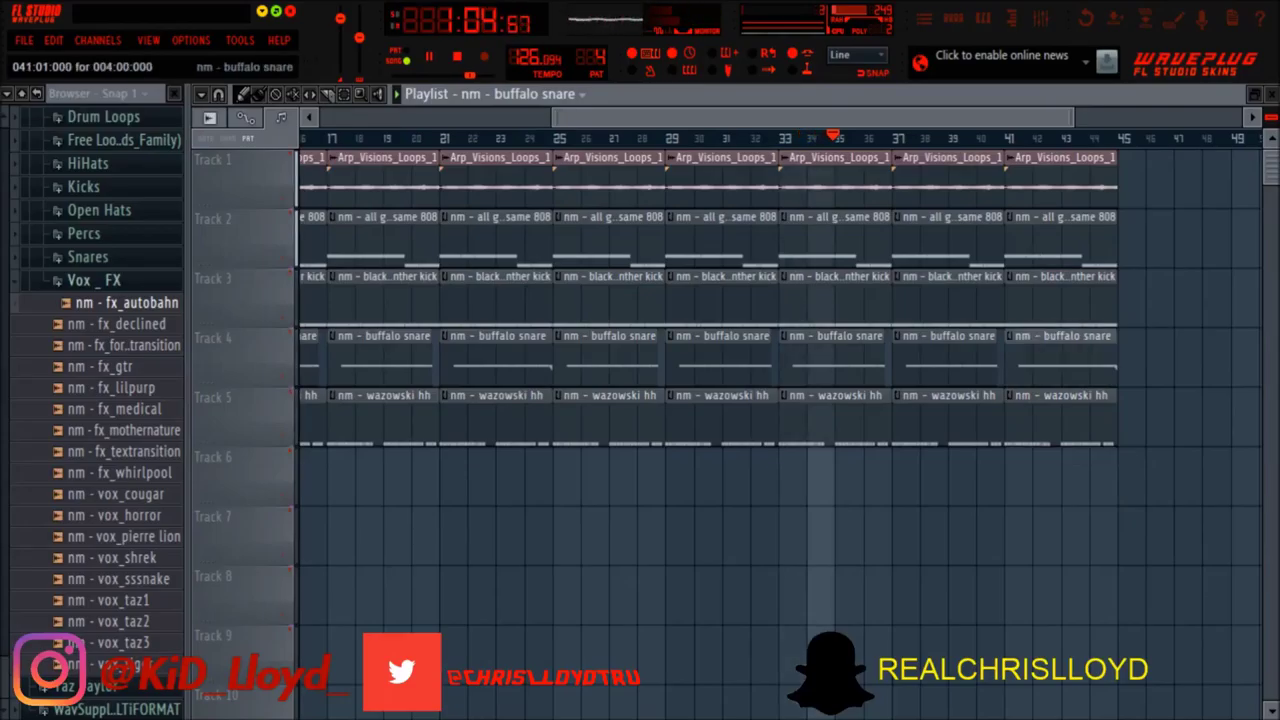
Add an arp clip at bar 45 on Track 1 and a snare clip on Track 4 trimmed to its last hit before bar 49
left_click(1080, 180)
left_click(1138, 182)
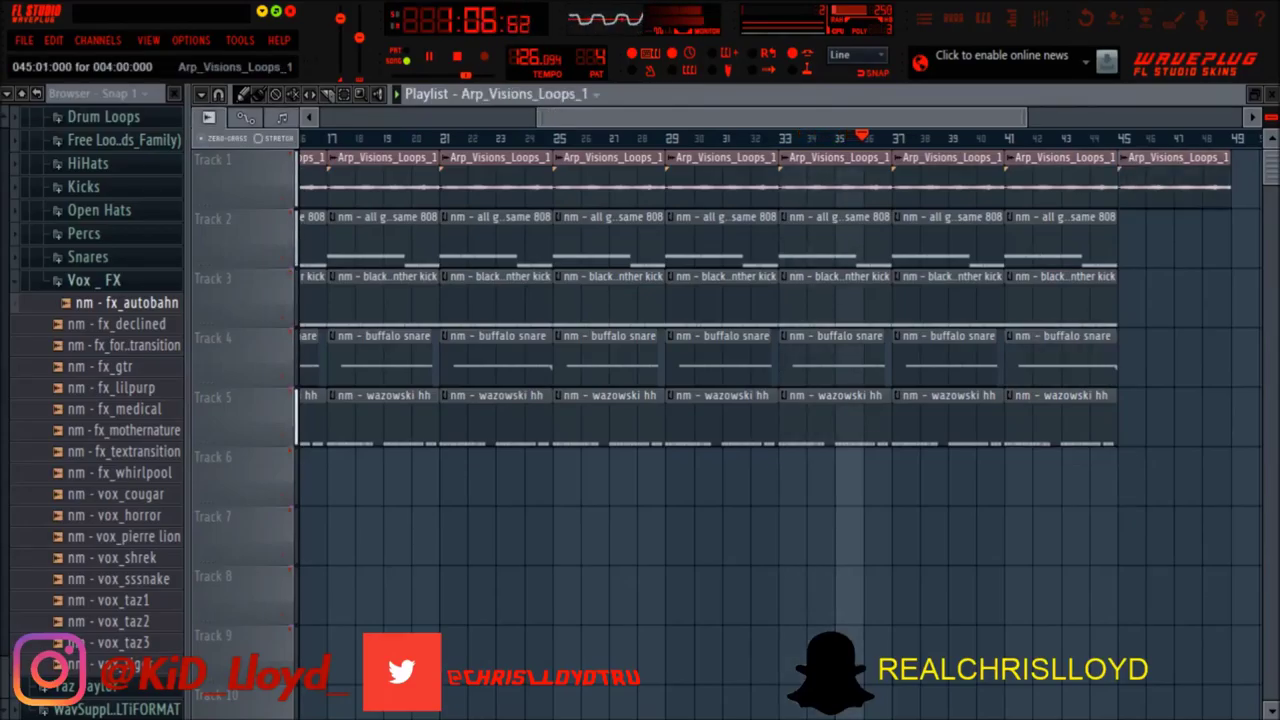
left_click(1085, 360)
left_click(1140, 360)
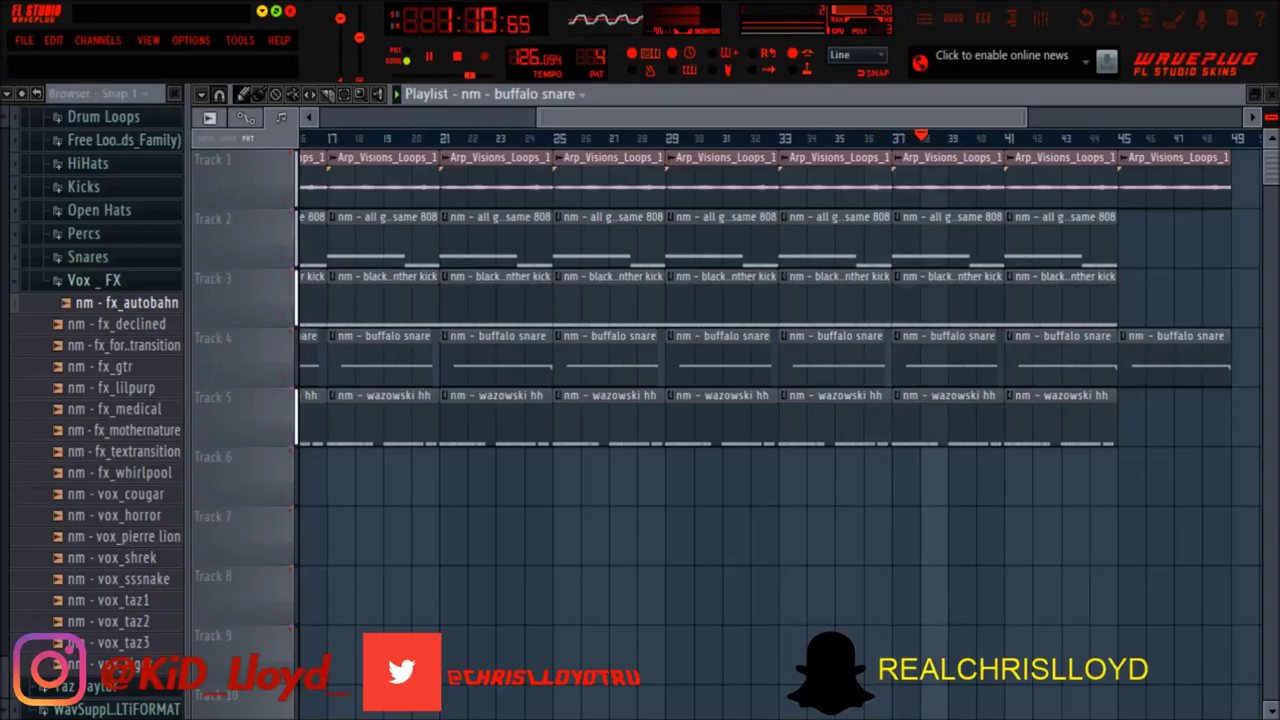
left_click_drag(1122, 360, 1226, 360)
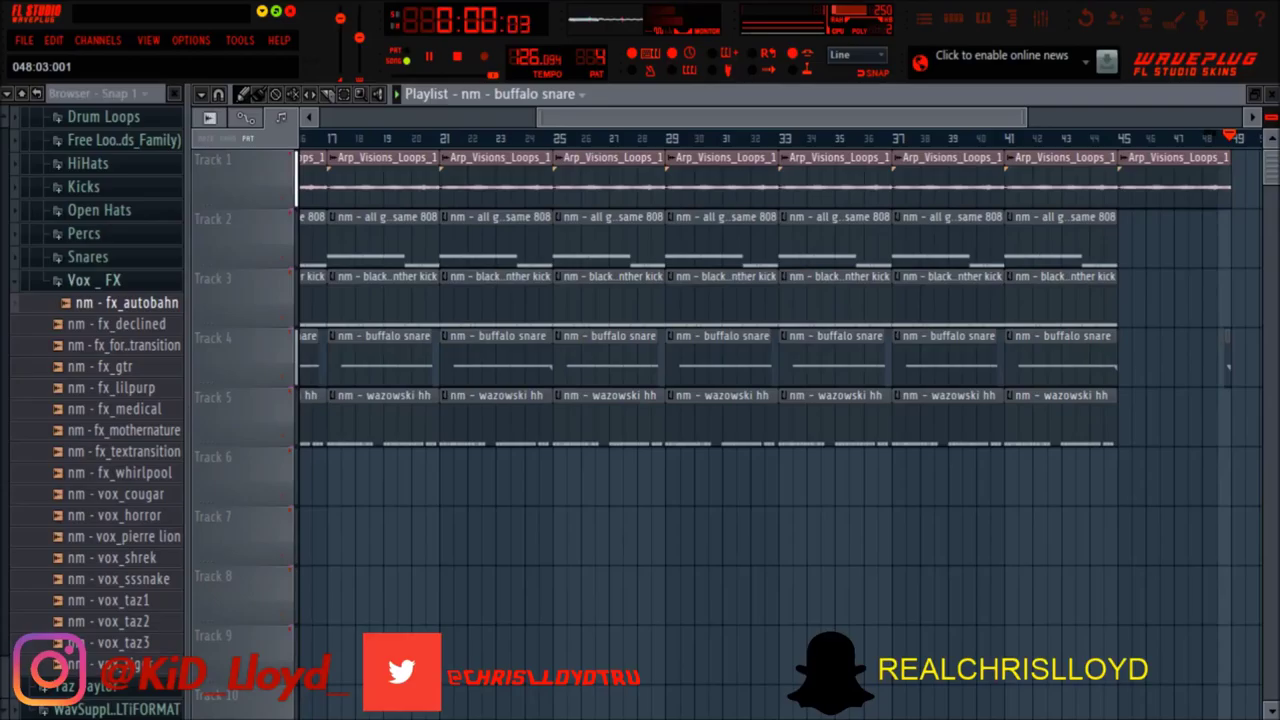
Show the whole arrangement and loop playback over bars 5 to 8
left_click_drag(1025, 118, 1240, 118)
left_click_drag(539, 118, 416, 138)
left_click(358, 138)
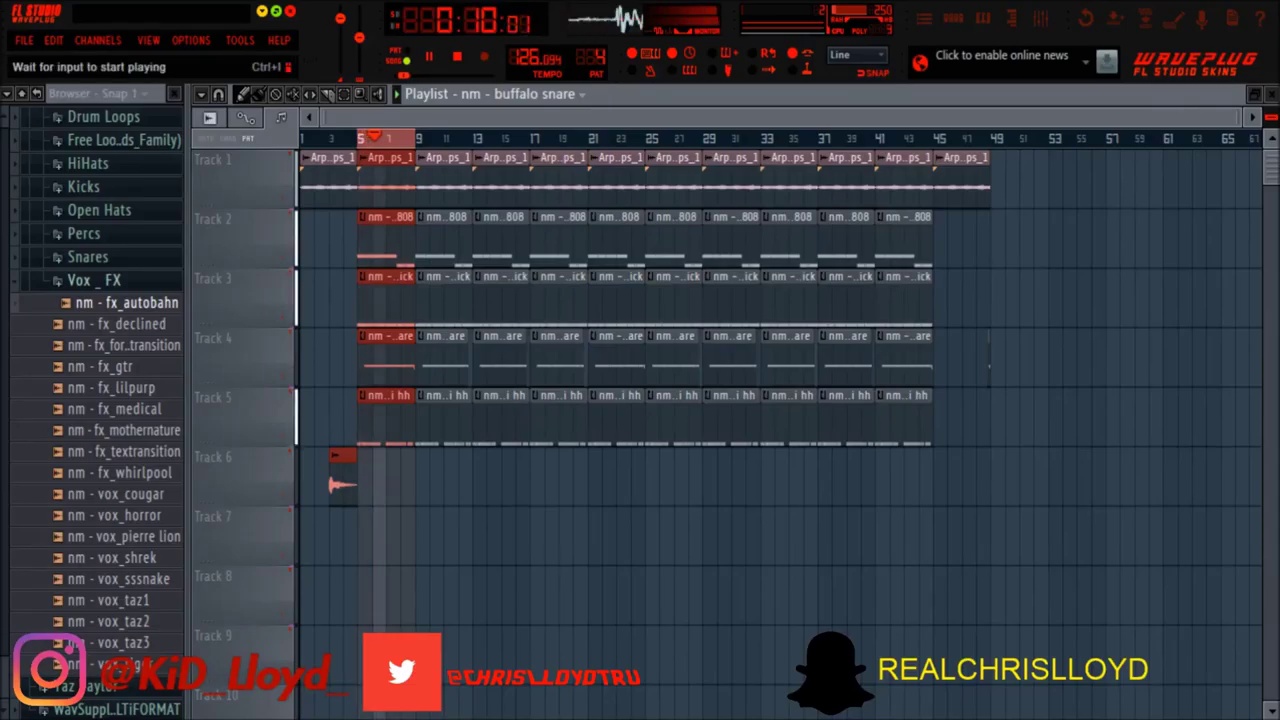
Display all channels in the channel rack and audition the looped section
left_click(953, 18)
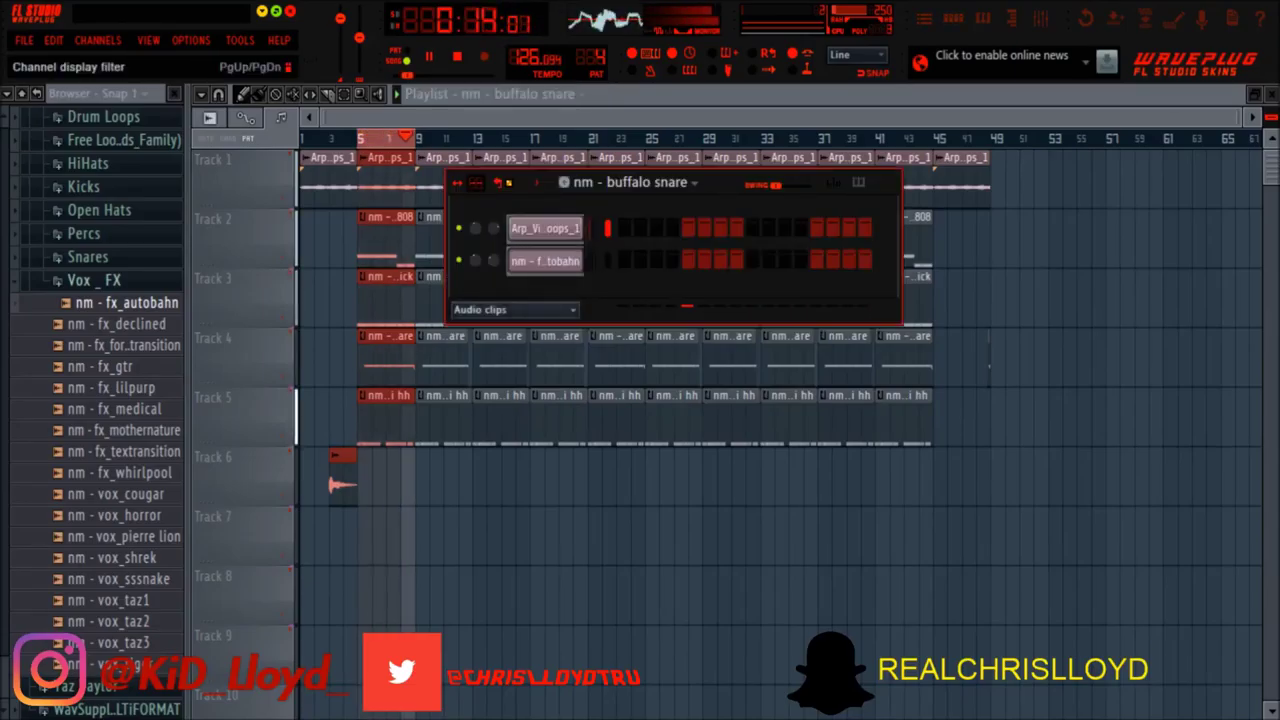
left_click(515, 310)
left_click(524, 345)
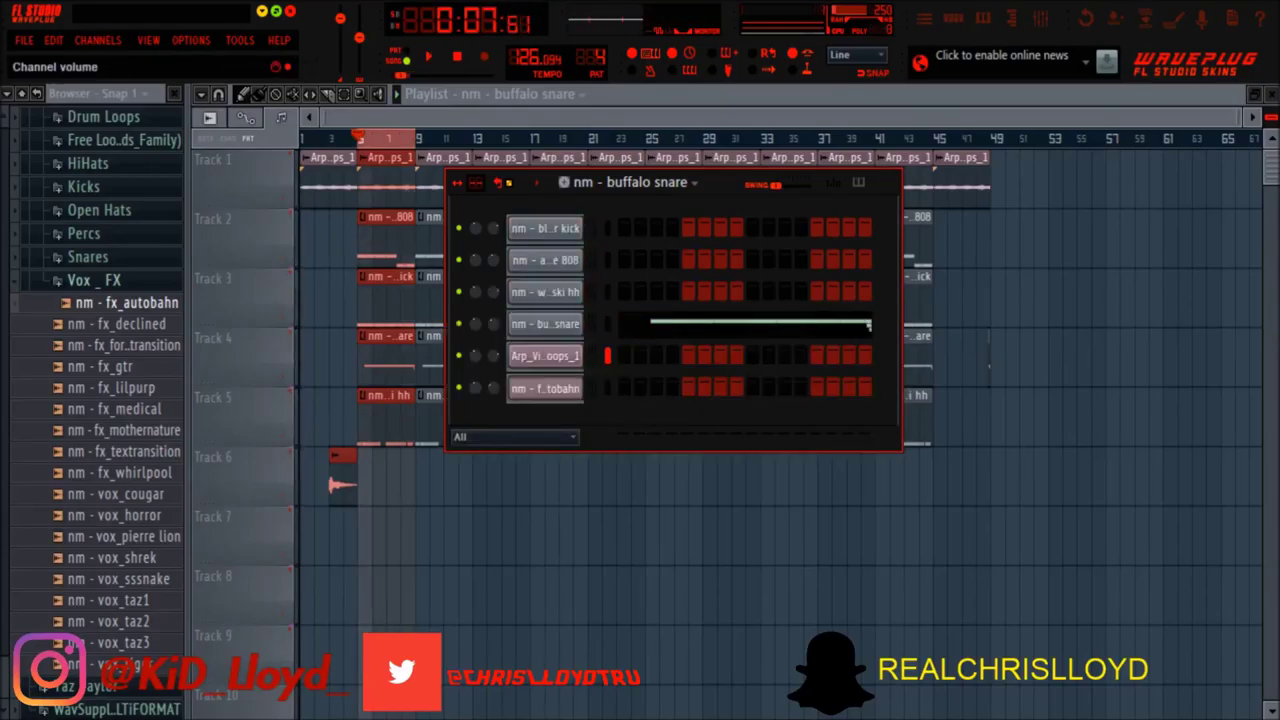
key("space")
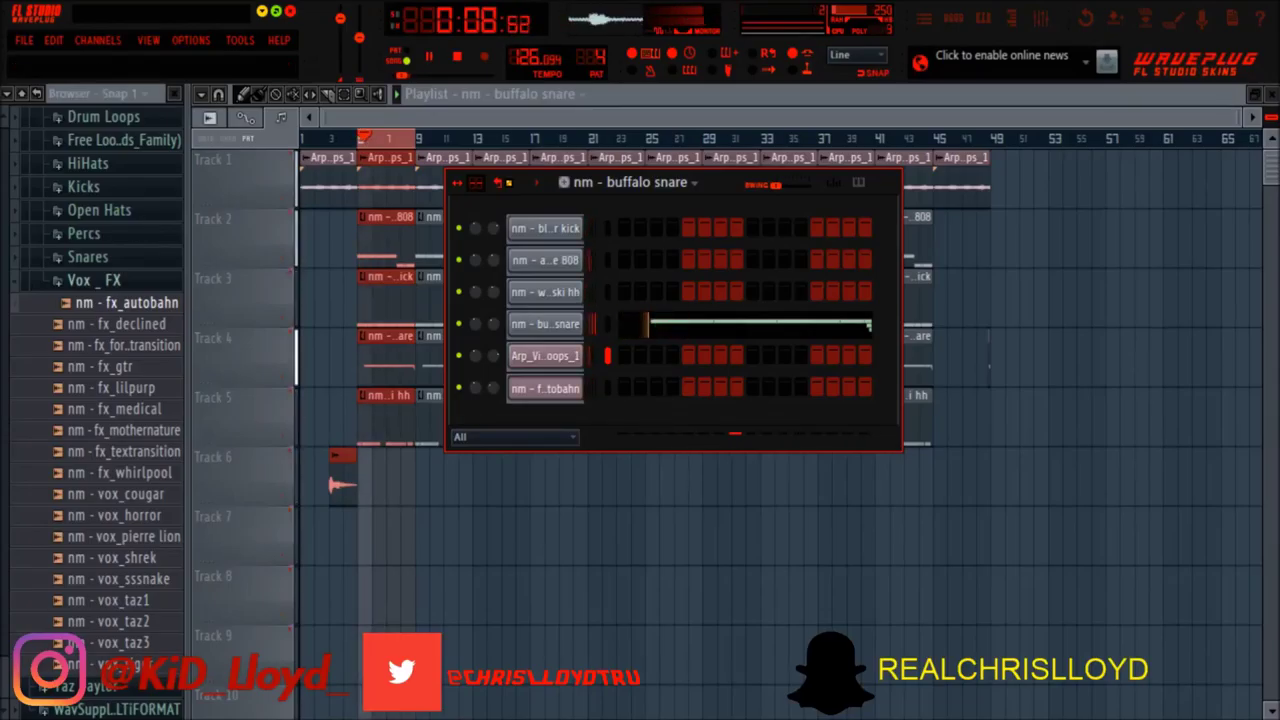
key("space")
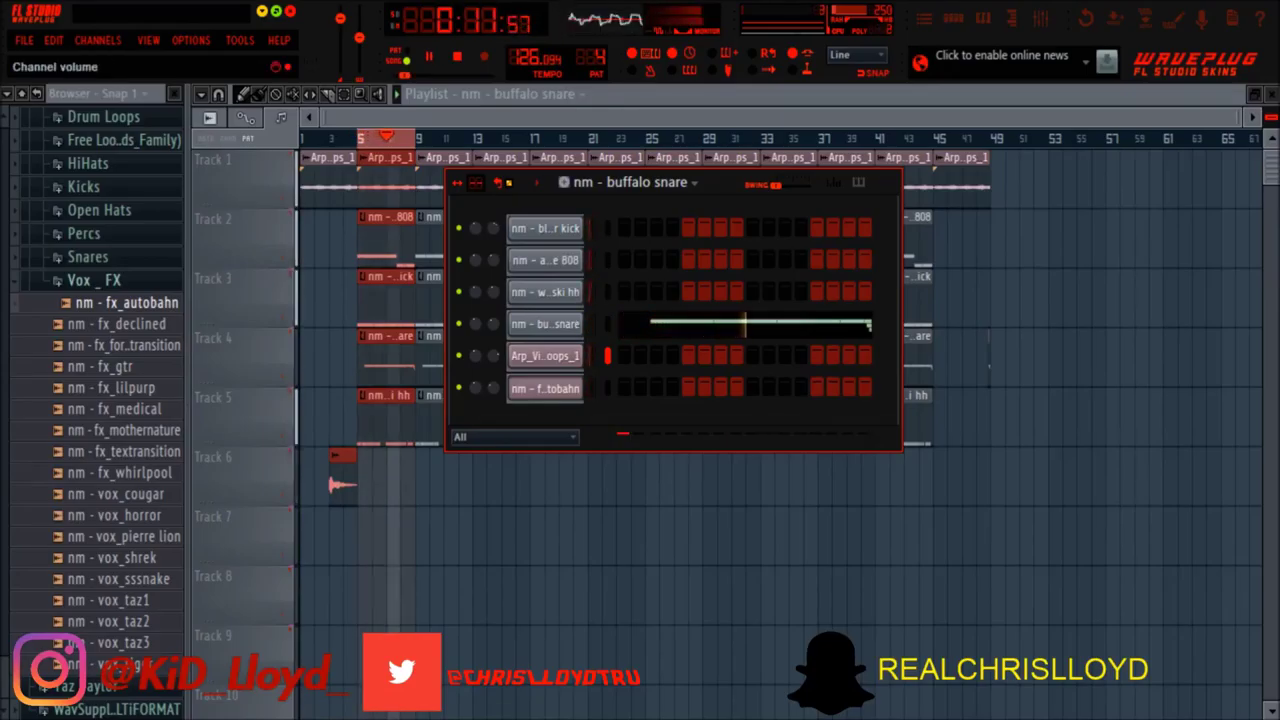
key("space")
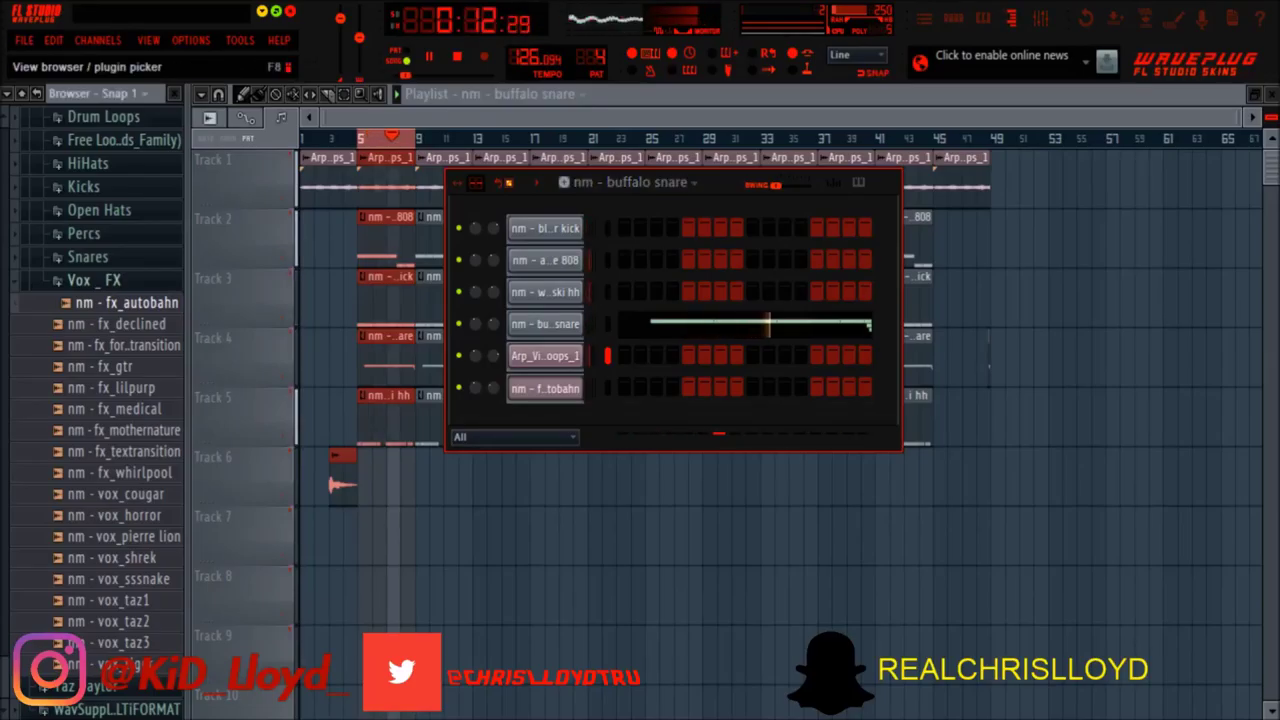
Inspect the Master track's effect slots in the mixer, and close the mixer and channel rack
left_click(1012, 18)
left_click(1012, 18)
left_click(1041, 18)
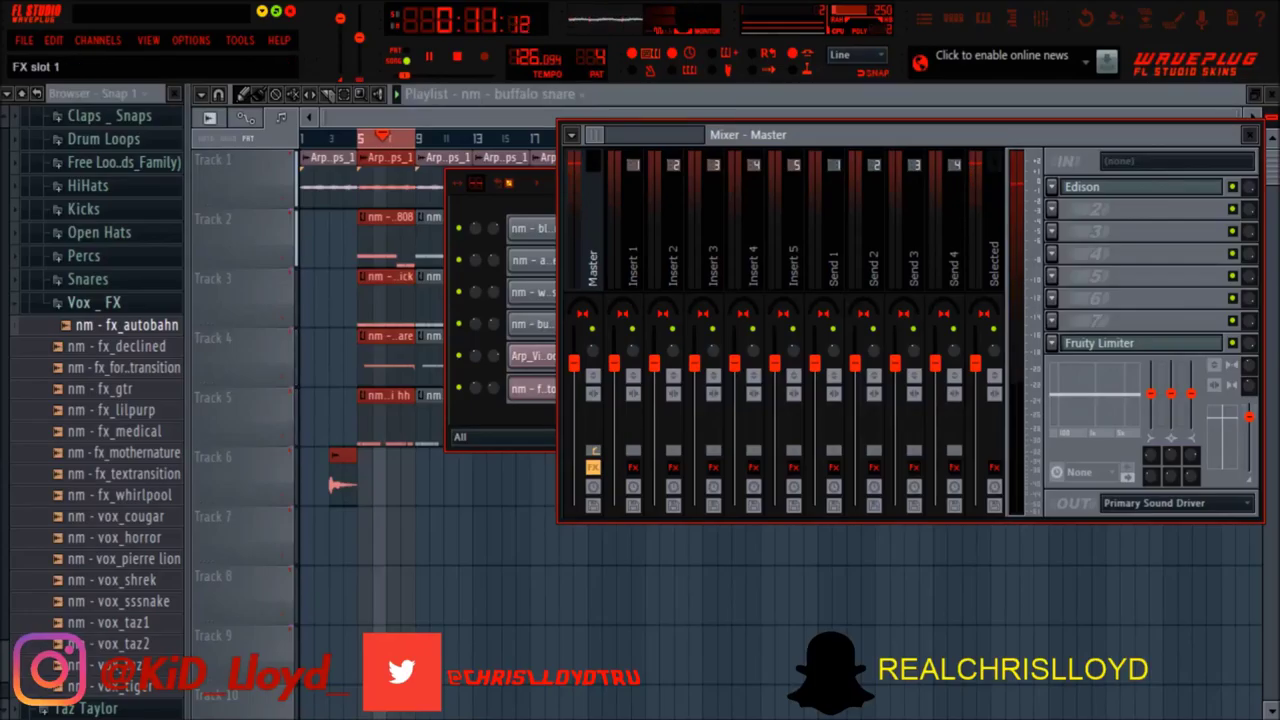
left_click(1250, 135)
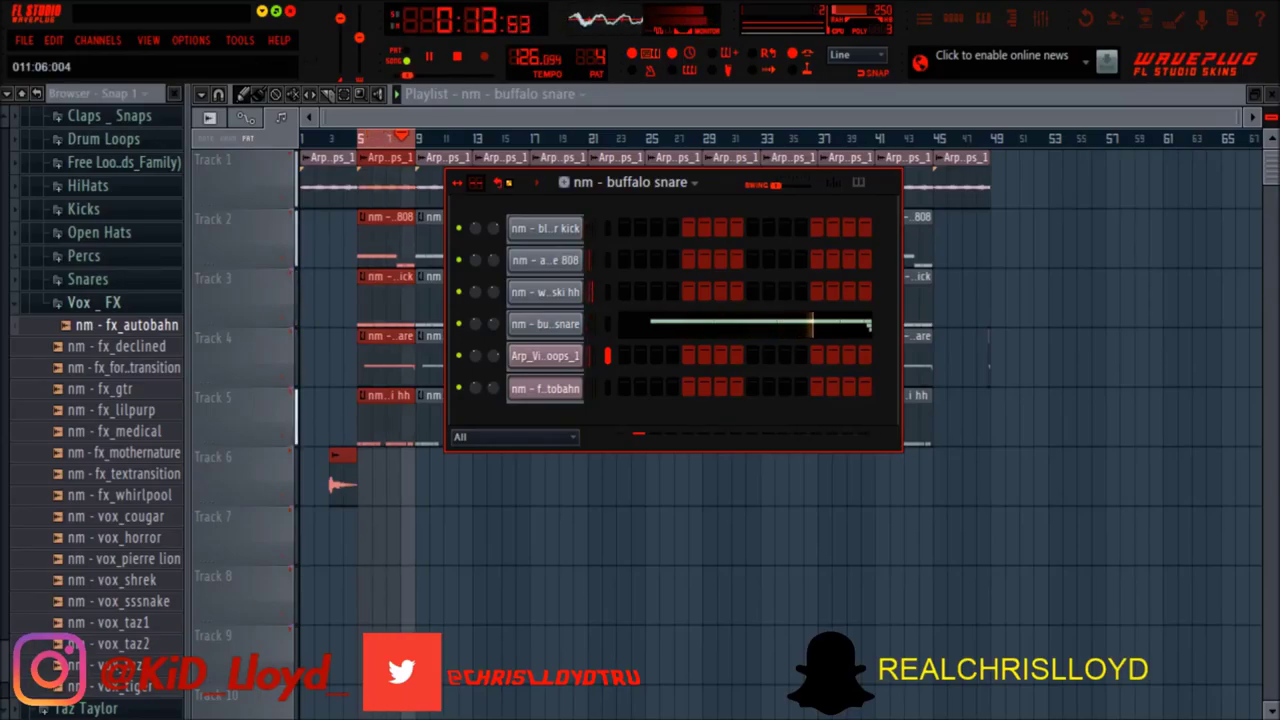
key("F6")
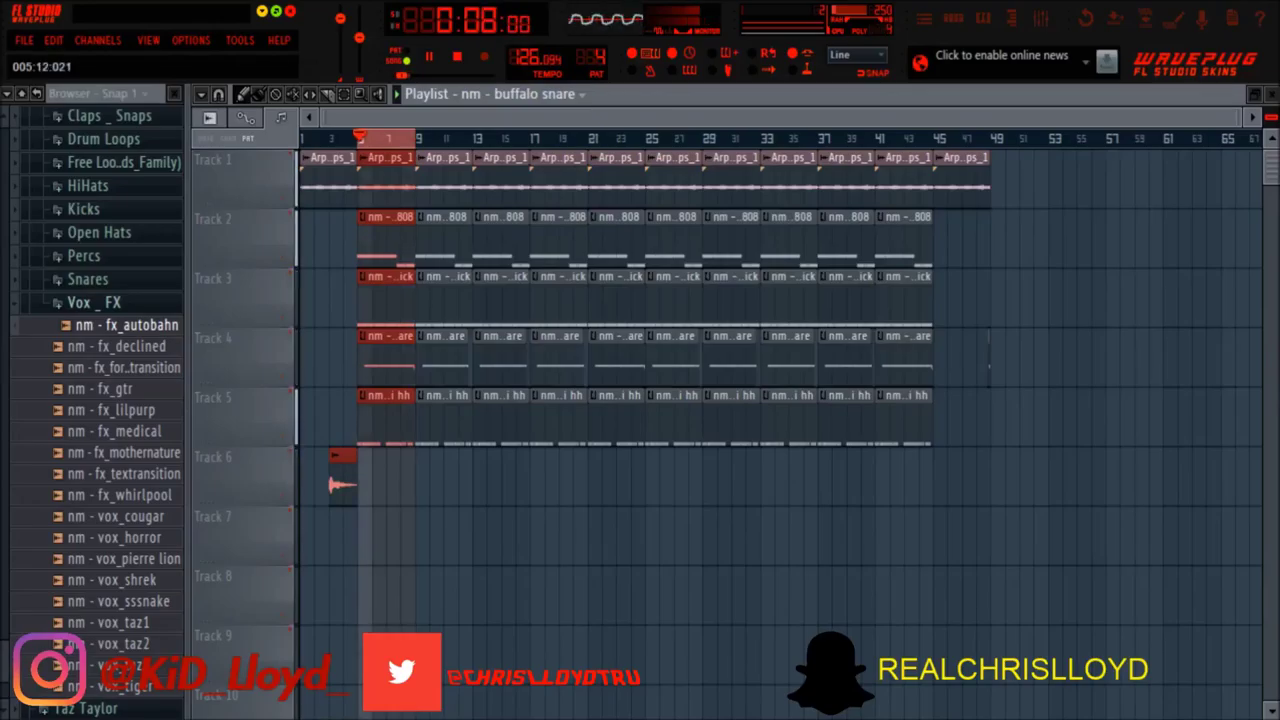
Clear the loop selection and delete the hi-hat clips at bars 21 and 25 on Track 5
double_click(357, 138)
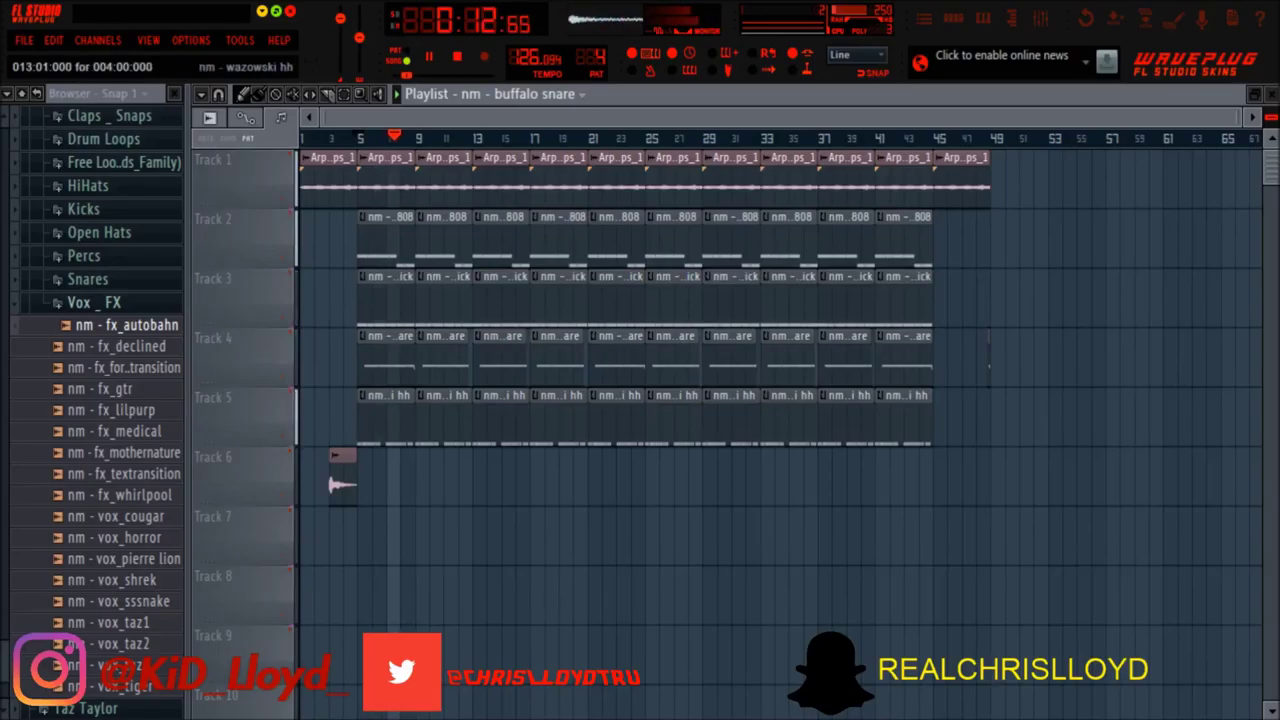
right_click(612, 418)
right_click(670, 418)
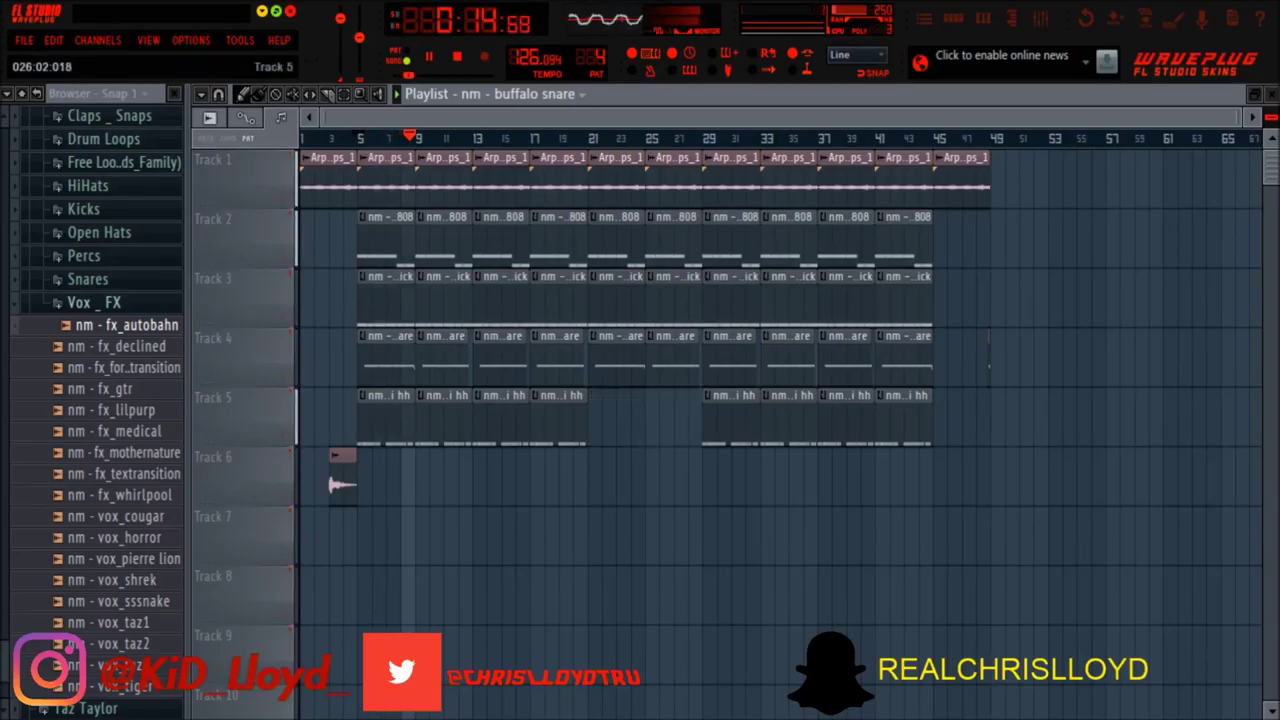
Play the song from bar 21 and delete the hi-hat clips at bars 29 and 33 on Track 5
left_click(591, 138)
left_click(590, 138)
left_click(590, 138)
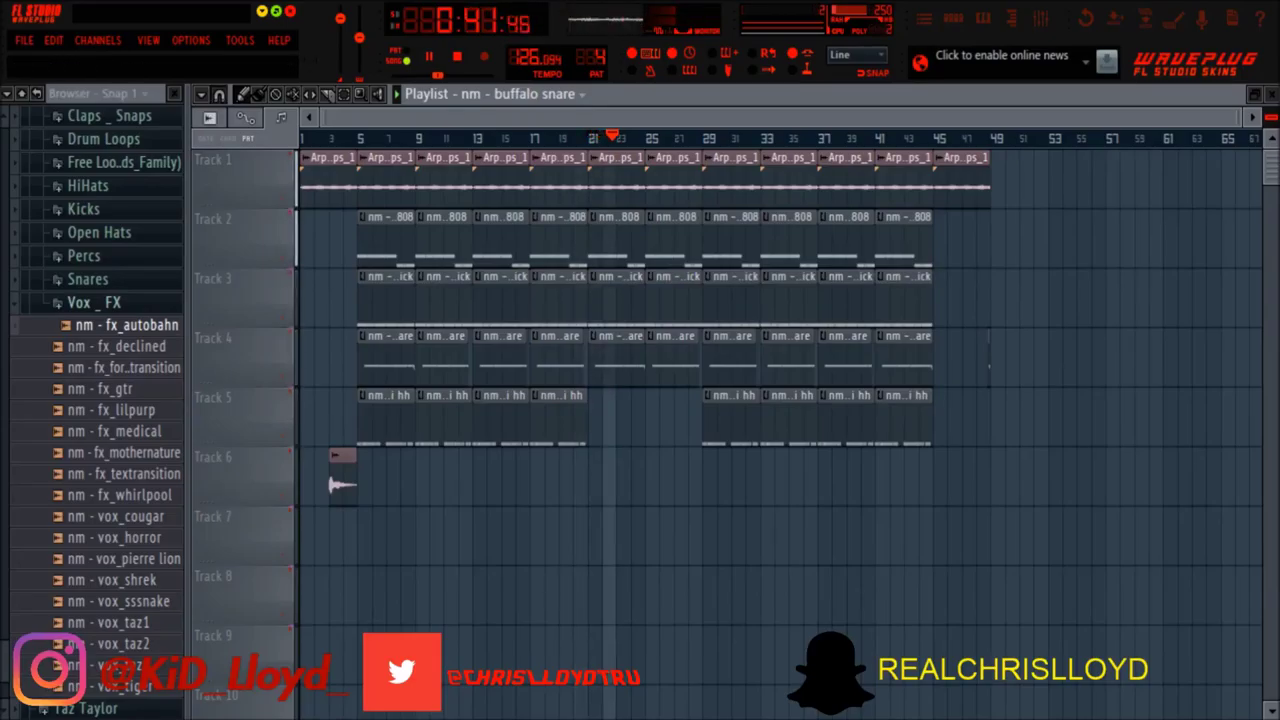
left_click(593, 138)
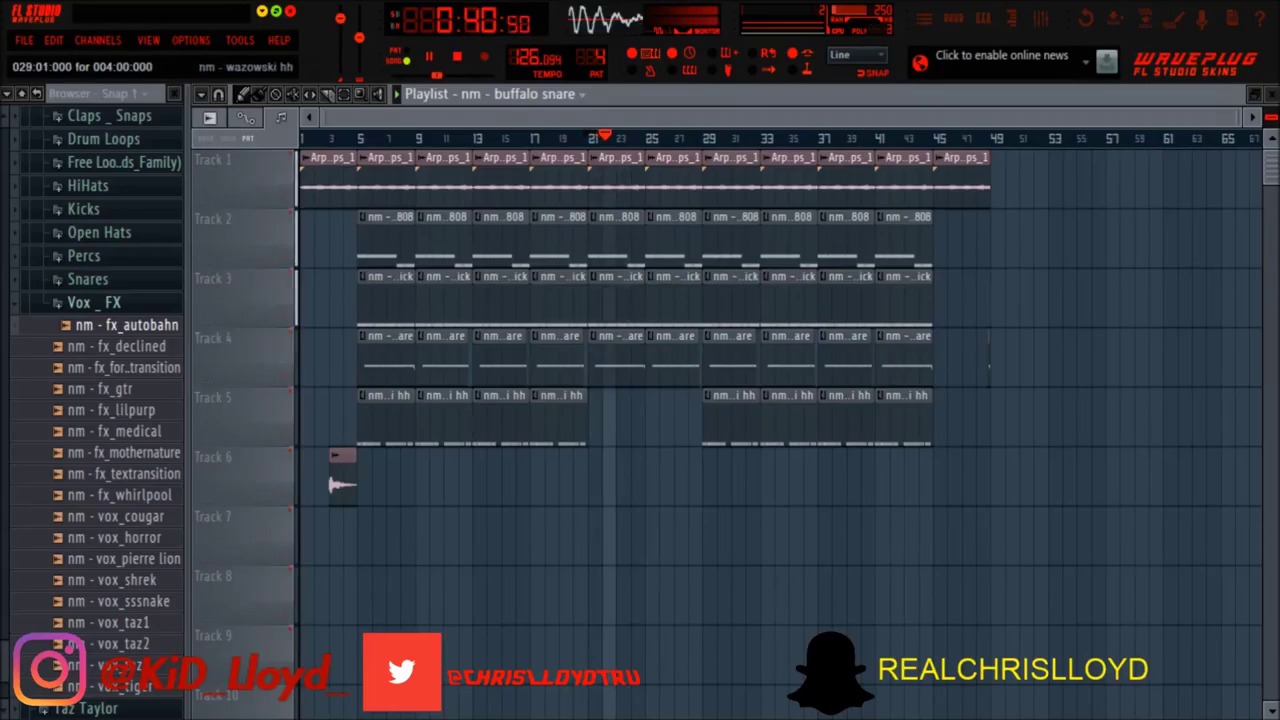
right_click(727, 415)
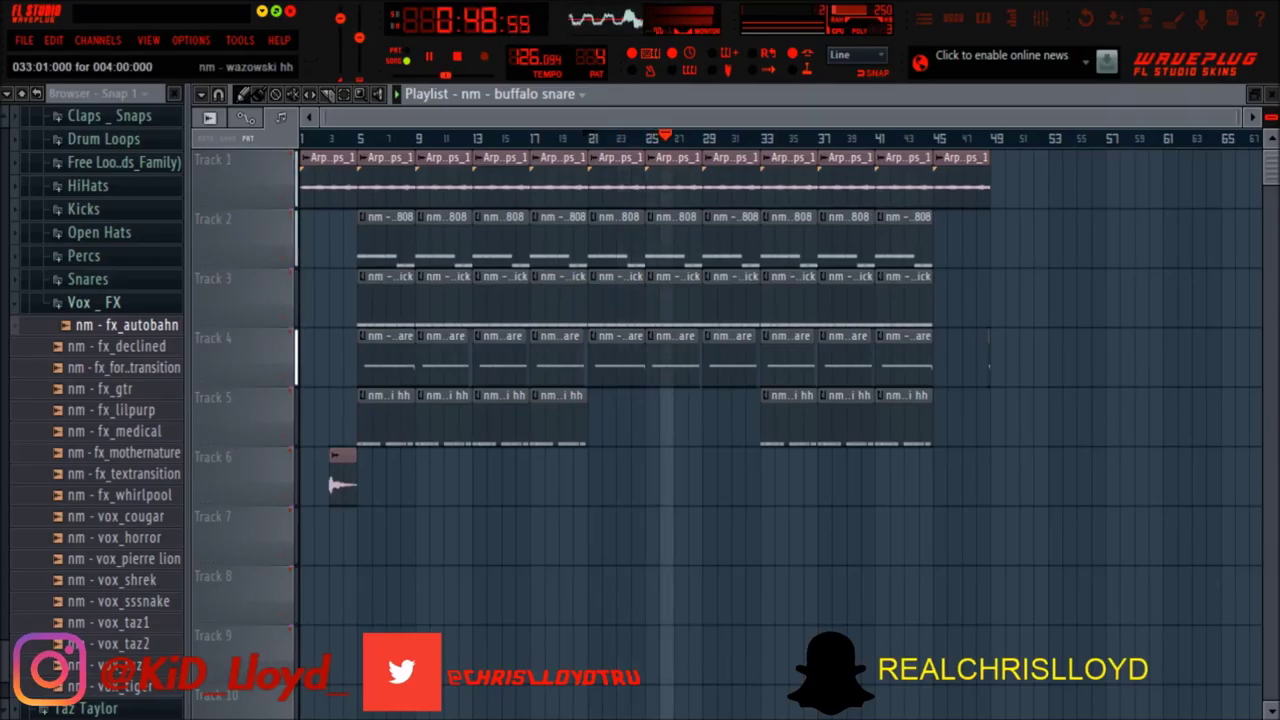
right_click(789, 418)
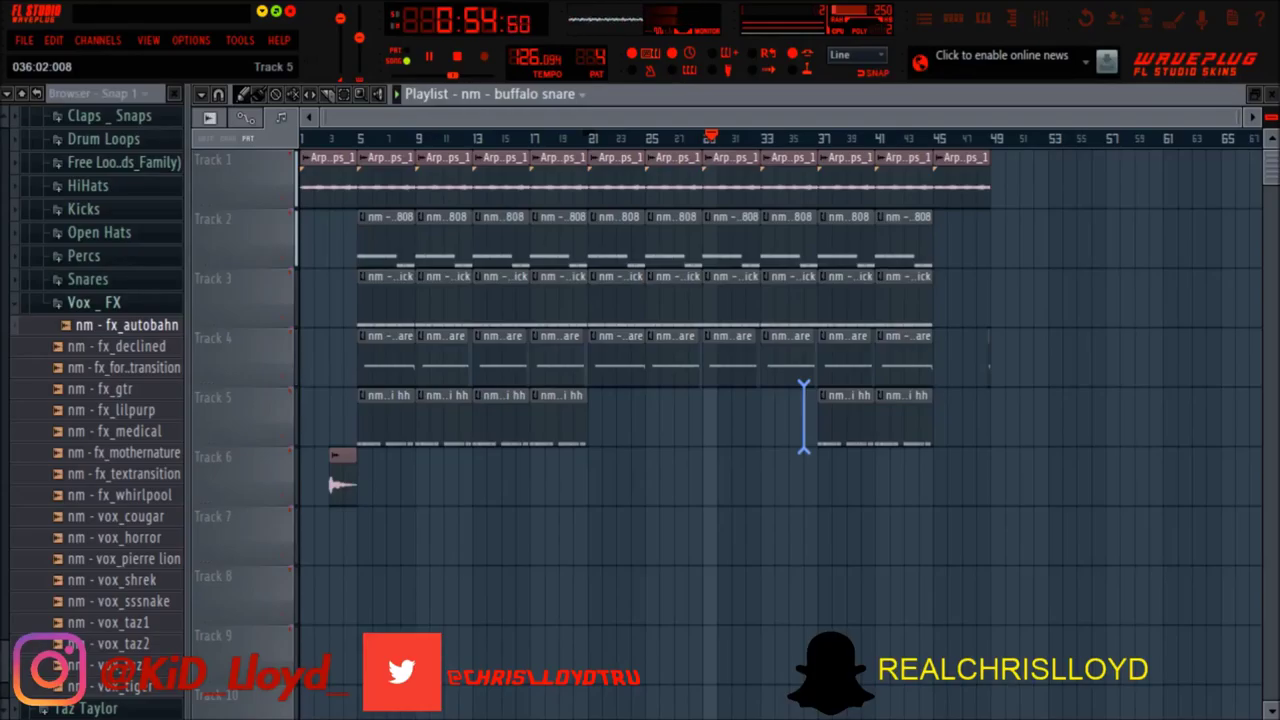
left_click_drag(803, 415, 803, 480)
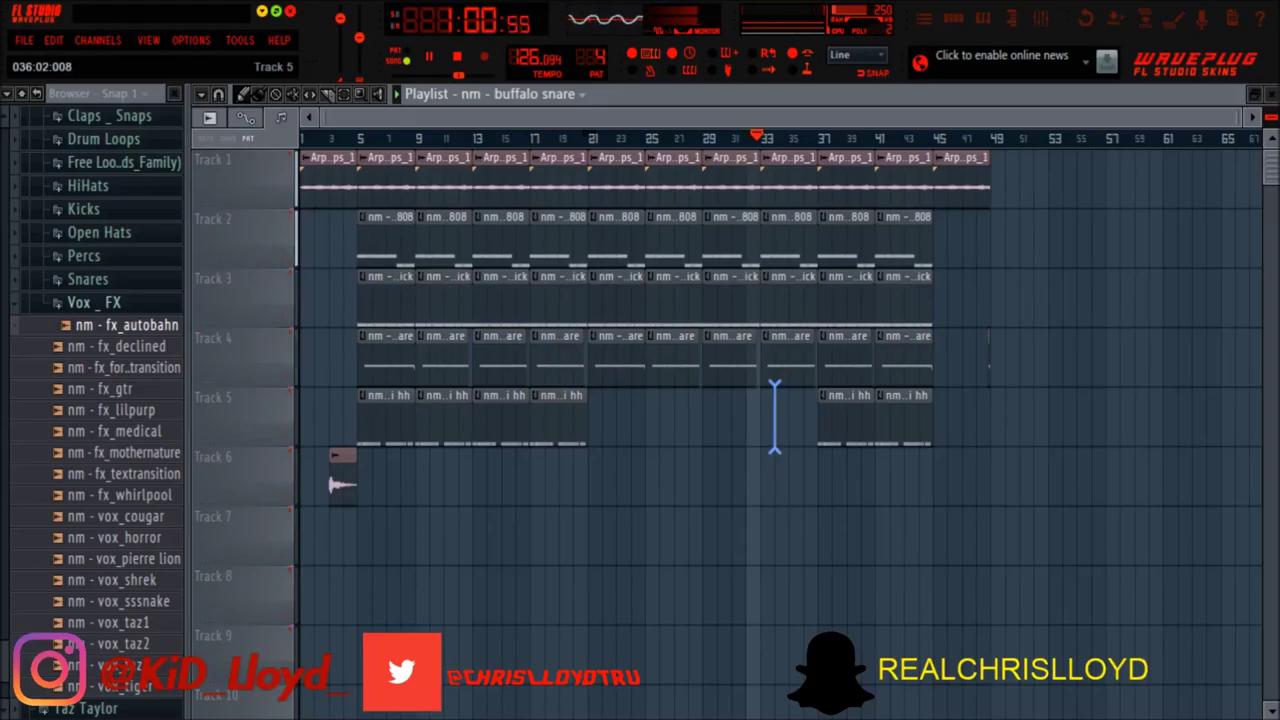
left_click_drag(761, 430, 716, 606)
left_click_drag(1270, 257, 1270, 166)
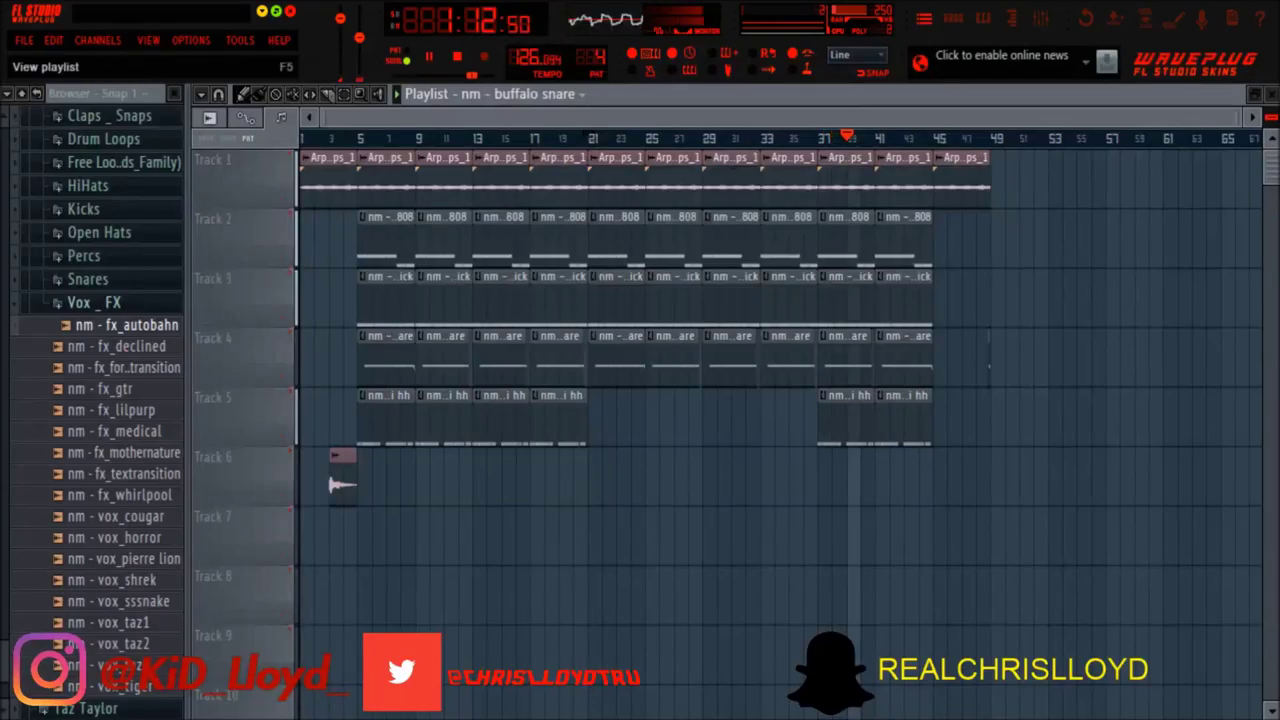
left_click(954, 18)
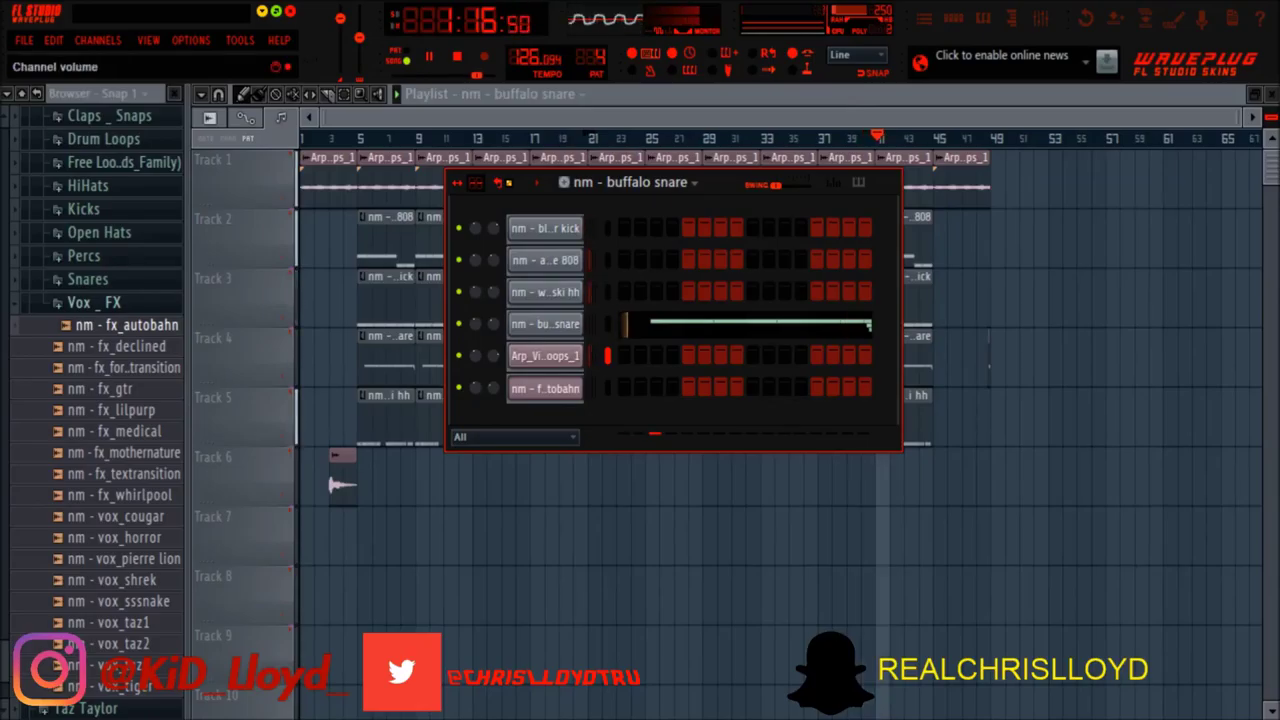
left_click(886, 182)
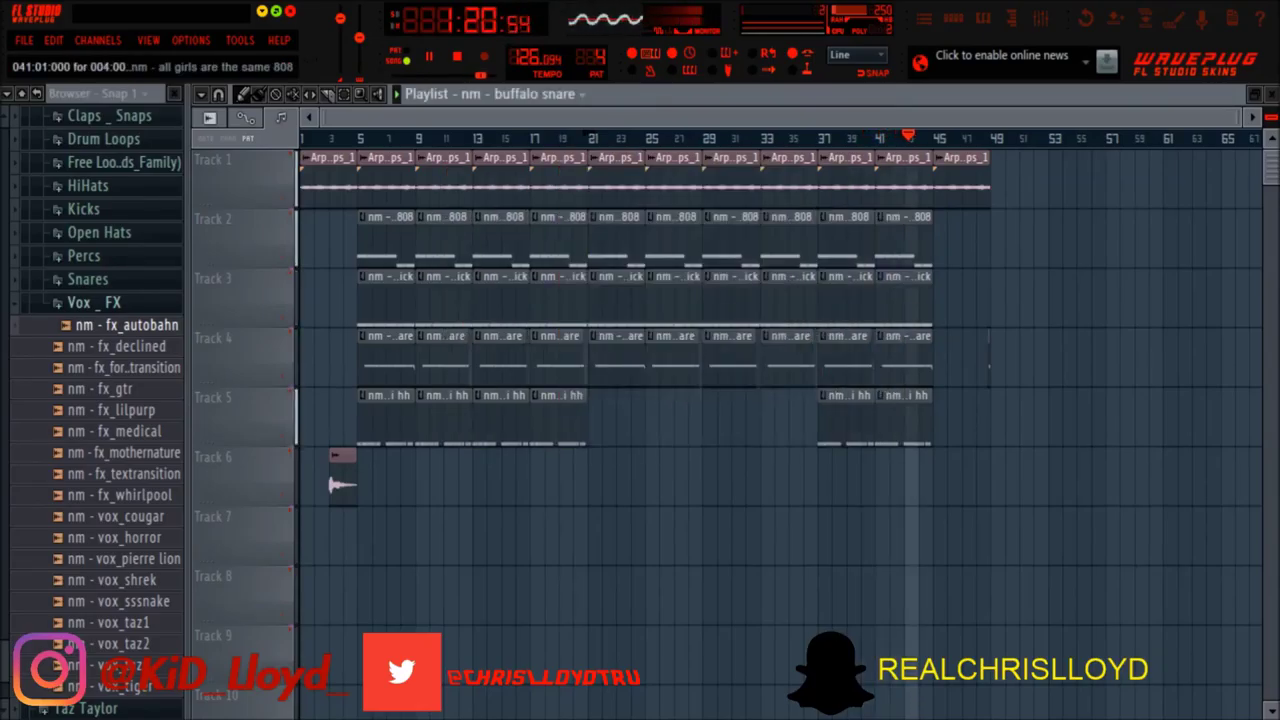
Examine the 808 notes of the bar 41 clip in the piano roll, and return to the playlist
double_click(904, 238)
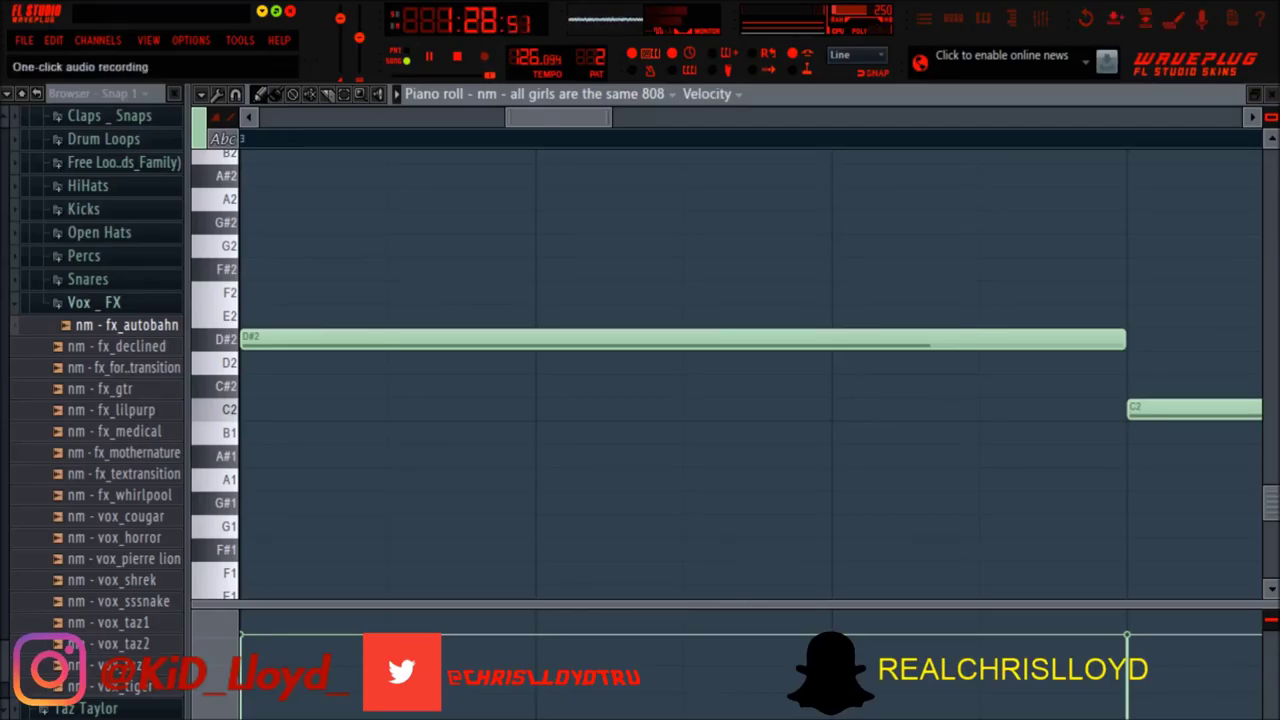
left_click(1271, 94)
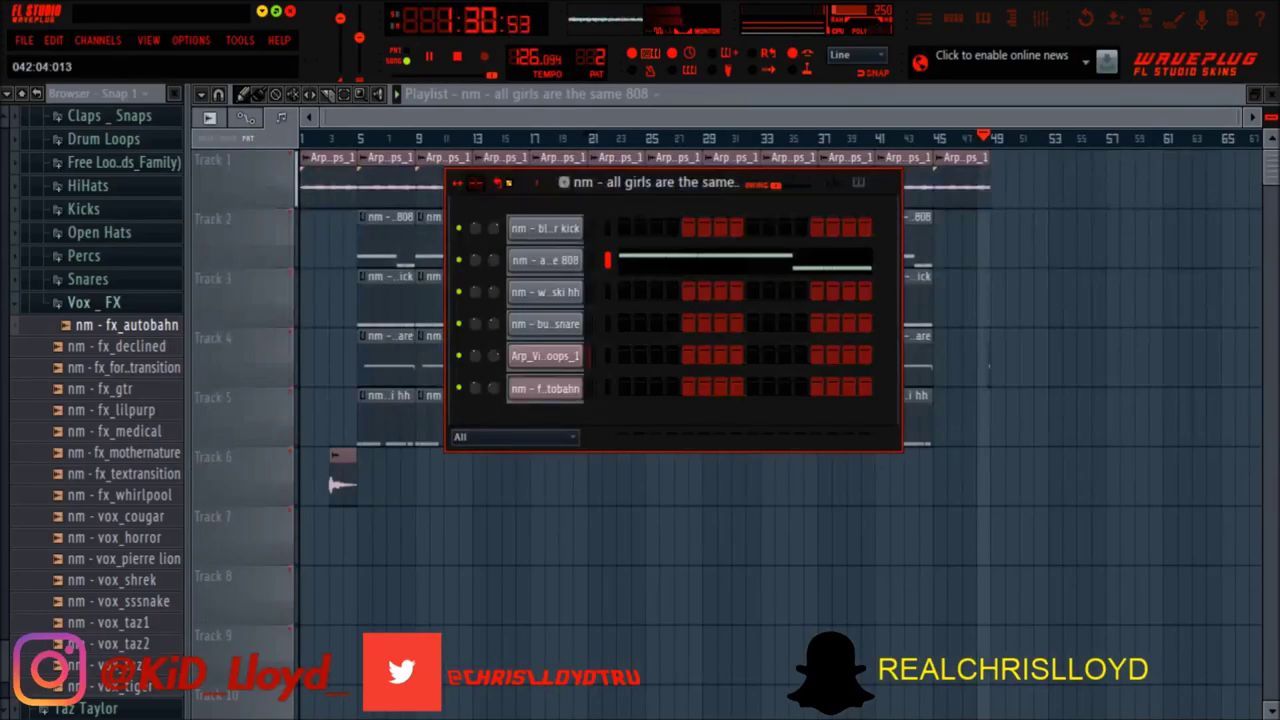
left_click(892, 185)
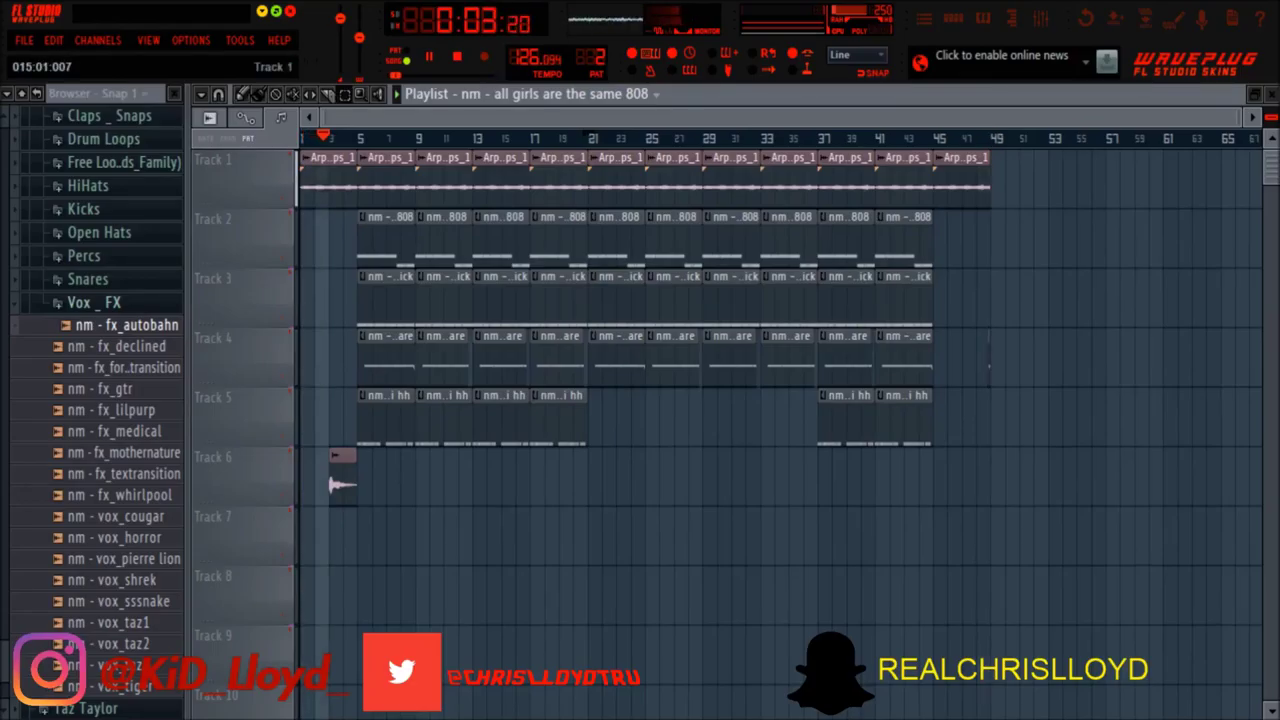
Select the arp and drum clips from bar 5 to bar 20 on Tracks 1 to 5
left_click_drag(380, 148, 558, 445)
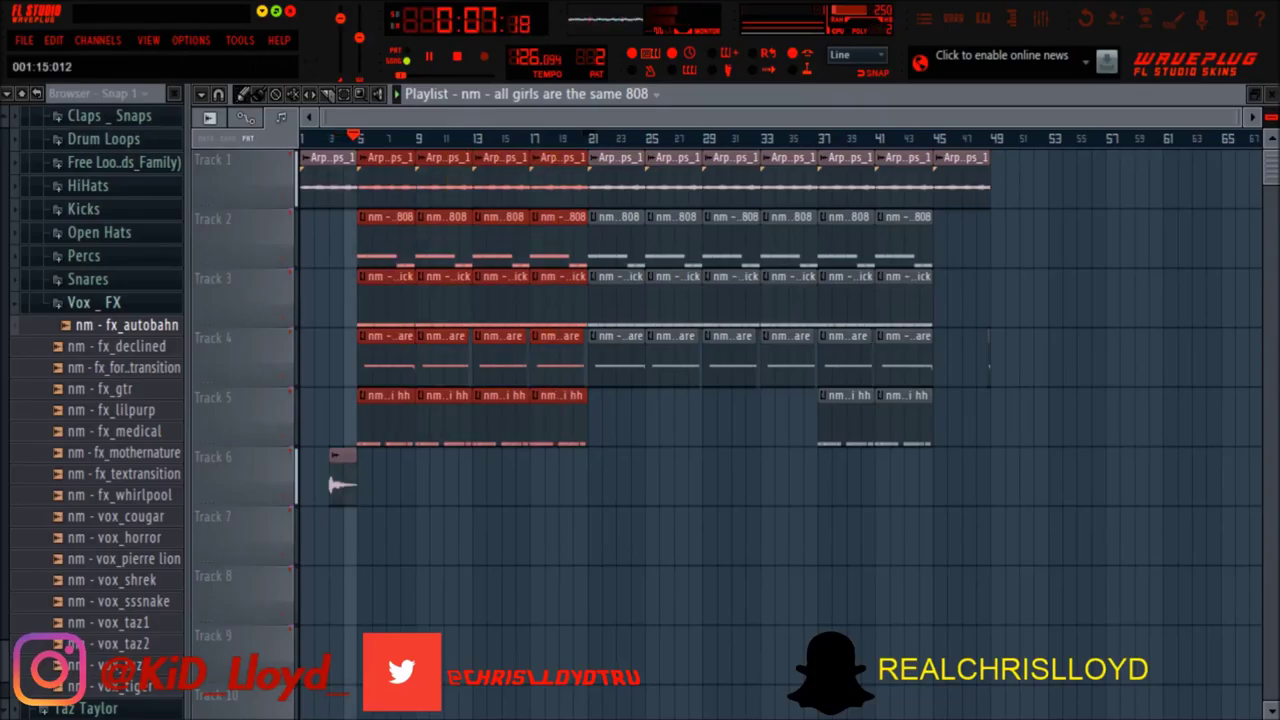